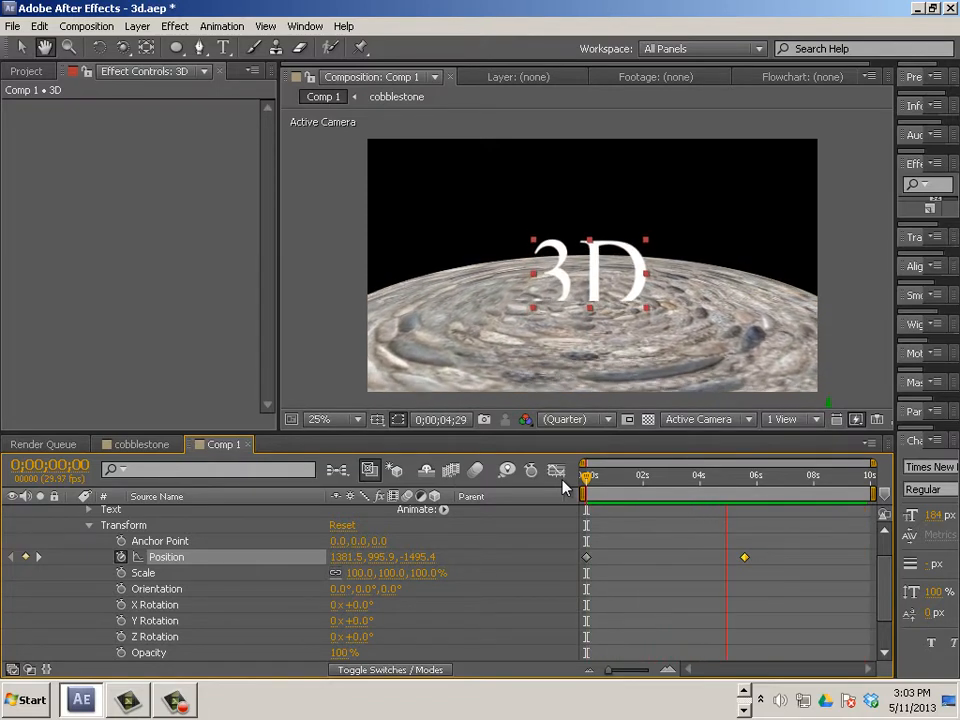
Stop the preview and create a new, empty project.
key("space")
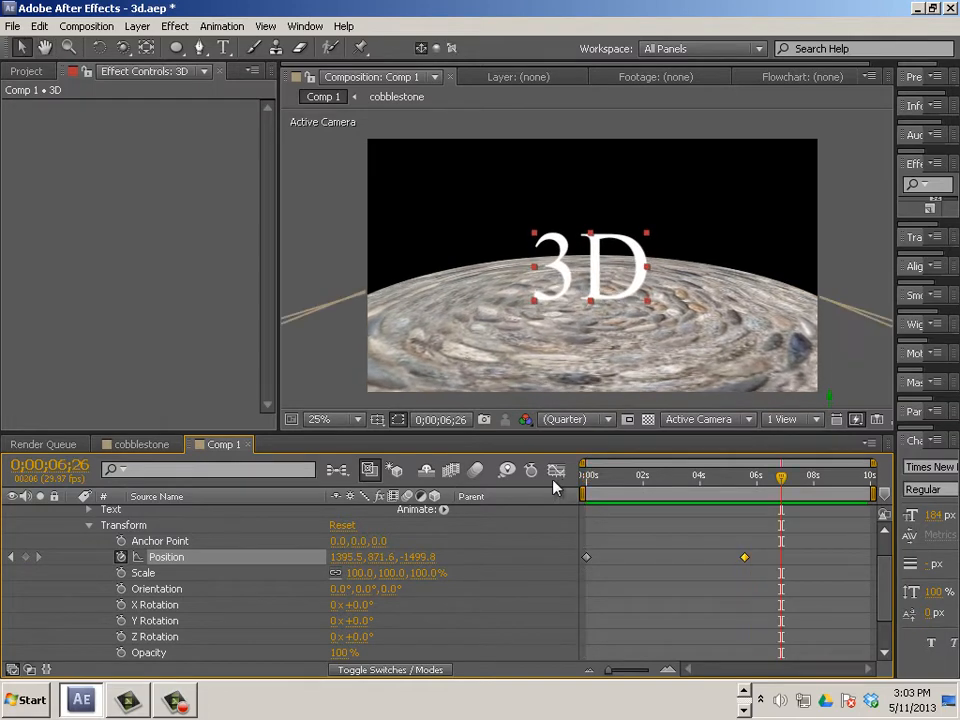
left_click(14, 26)
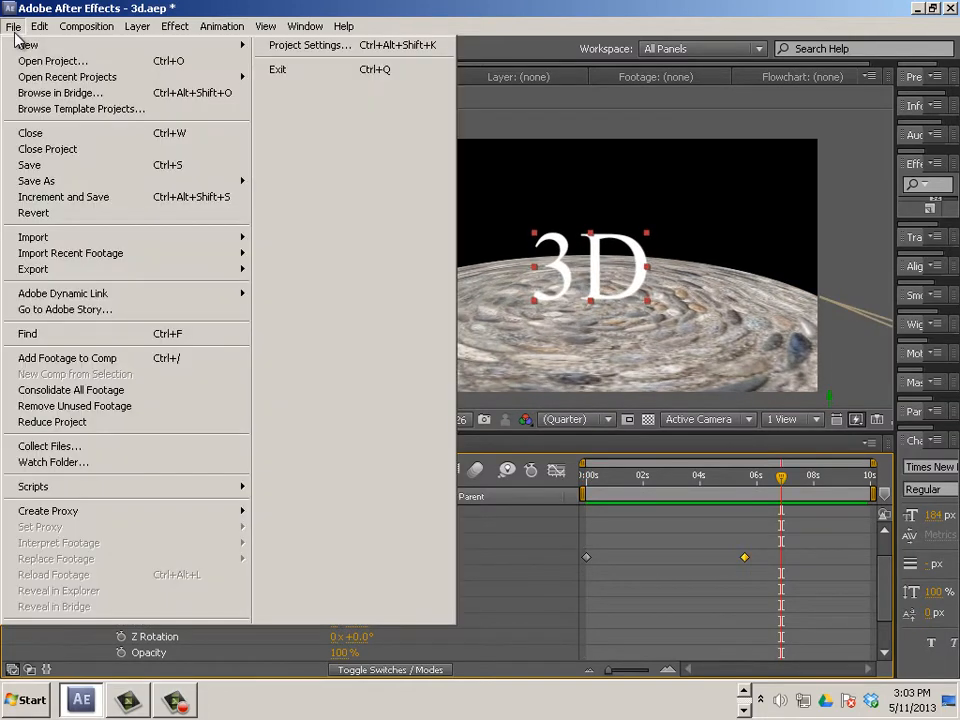
mouse_move(180, 48)
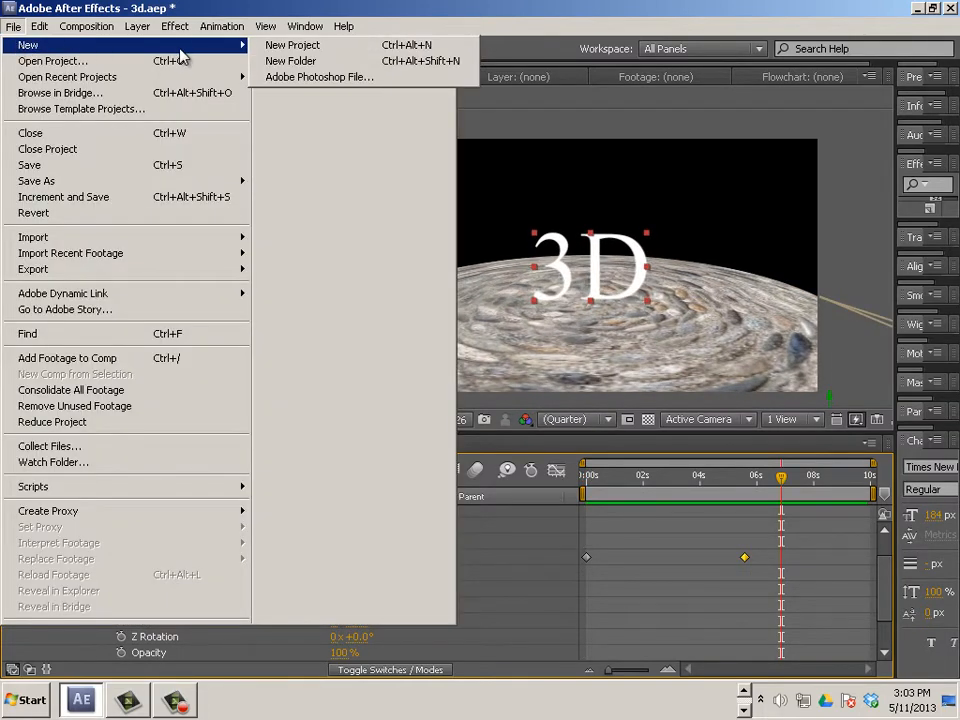
left_click(280, 45)
left_click(474, 370)
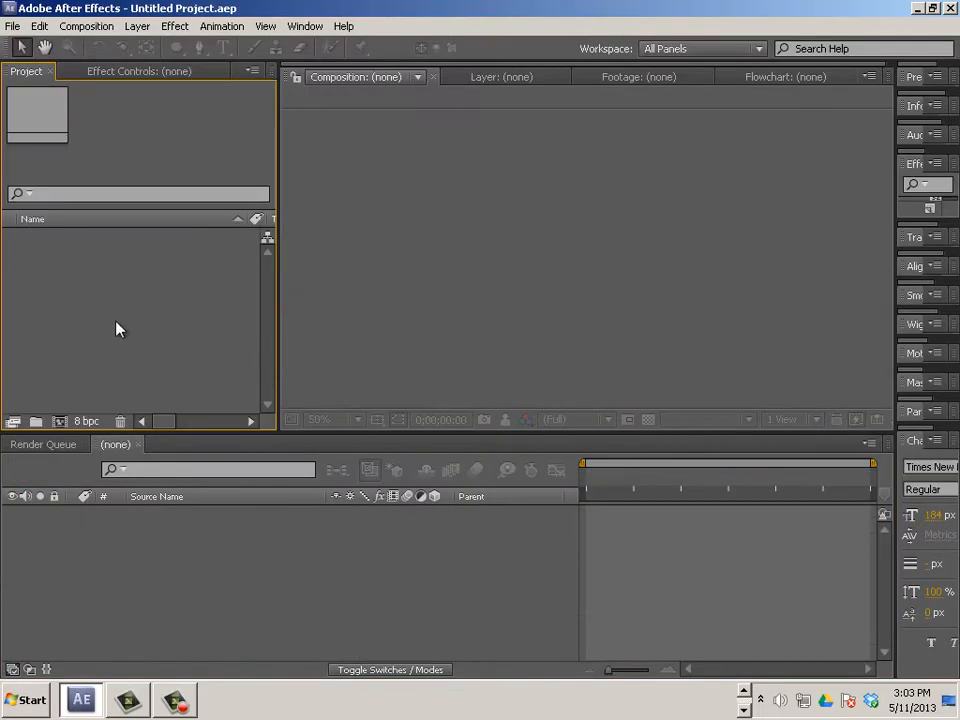
Import cobblestone.psd as footage with merged layers.
left_click(12, 26)
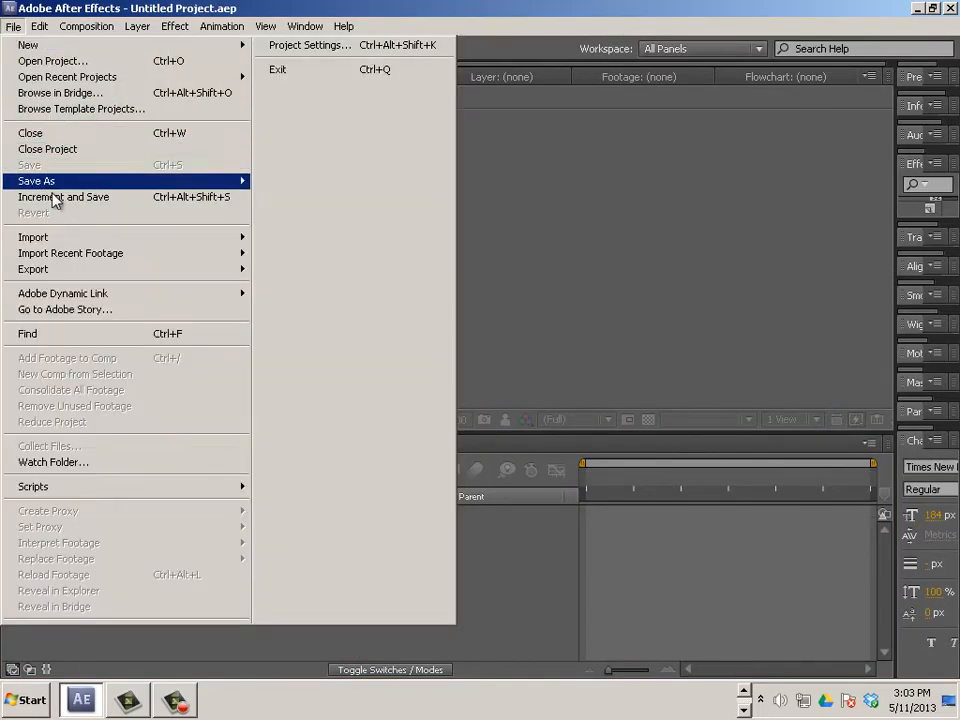
mouse_move(80, 237)
left_click(276, 238)
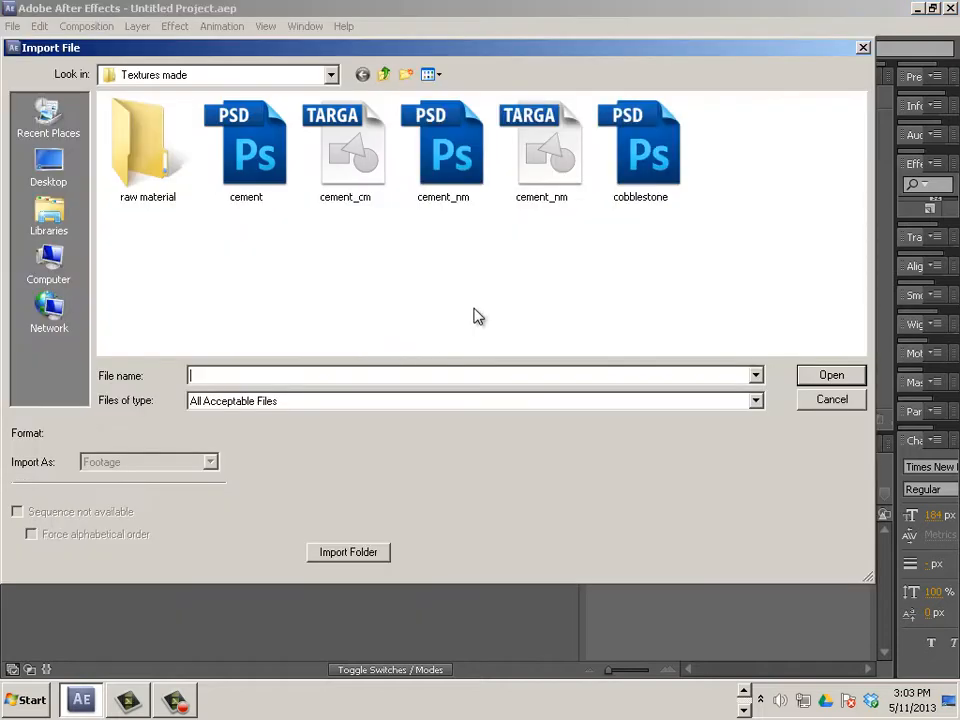
left_click(638, 160)
left_click(826, 374)
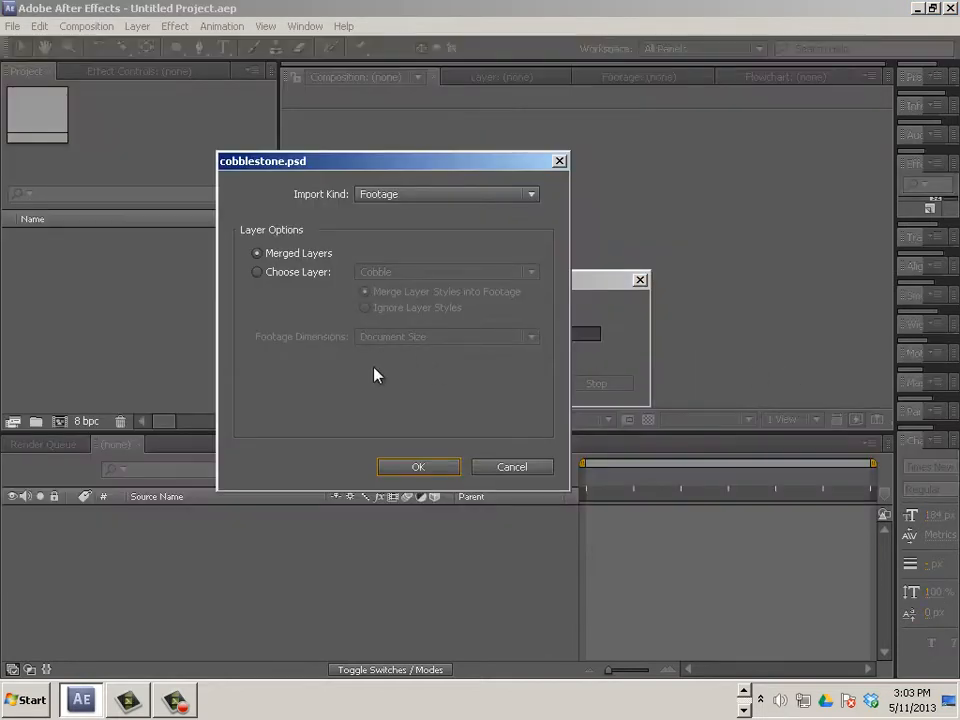
left_click(422, 464)
Create a composition from the cobblestone.psd footage and show the whole frame.
left_click(46, 242)
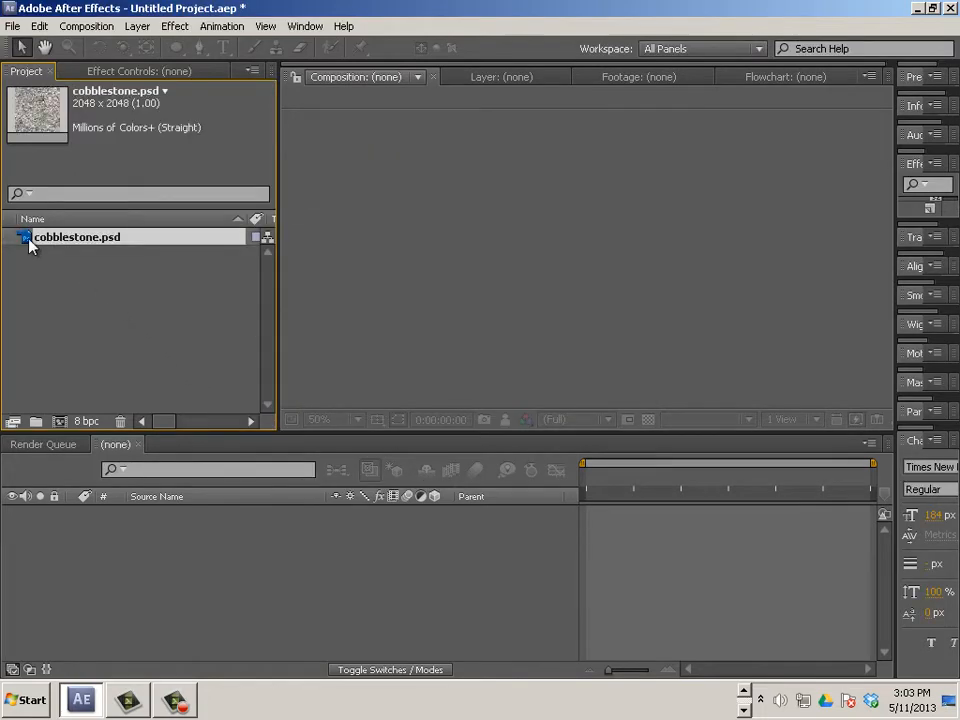
left_click_drag(84, 514, 85, 514)
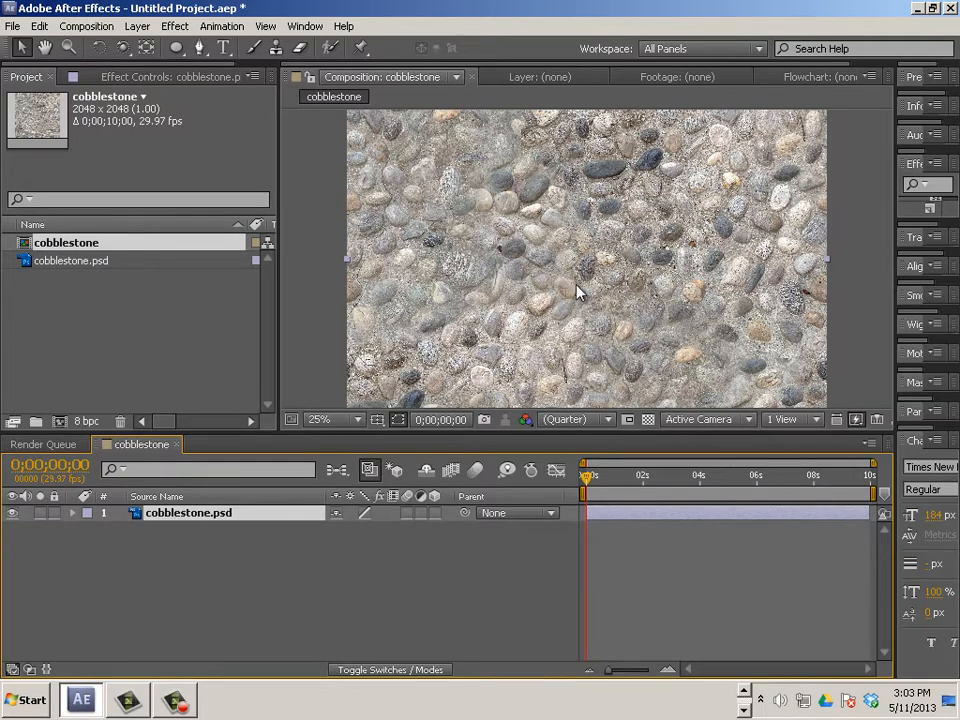
scroll(488, 269, "down", 1)
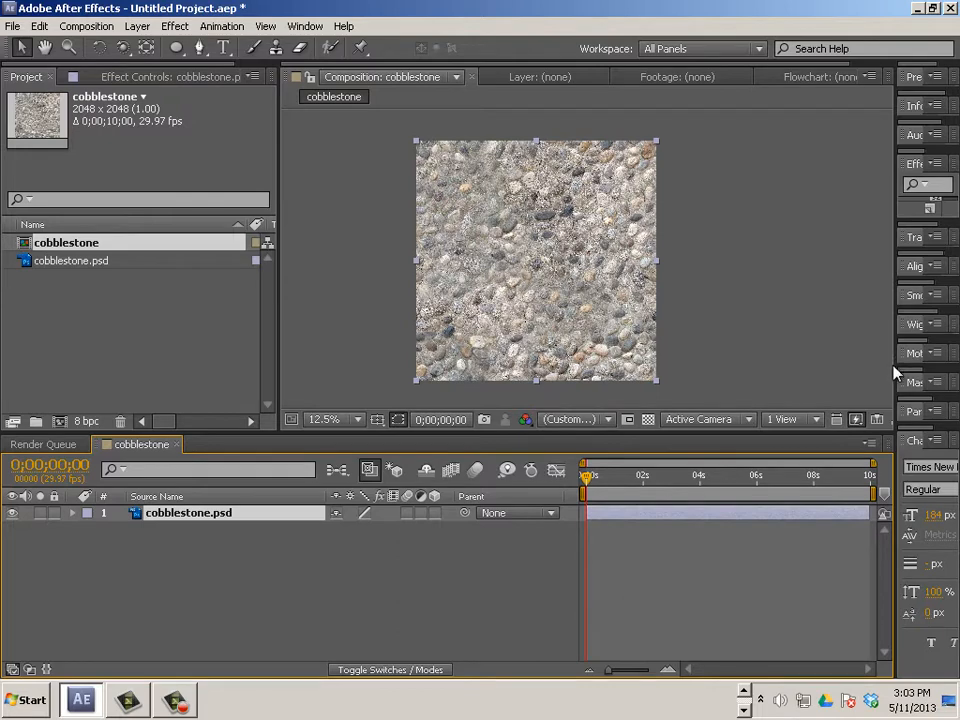
Apply the Offset effect to the cobblestone.psd layer.
left_click_drag(902, 375, 752, 384)
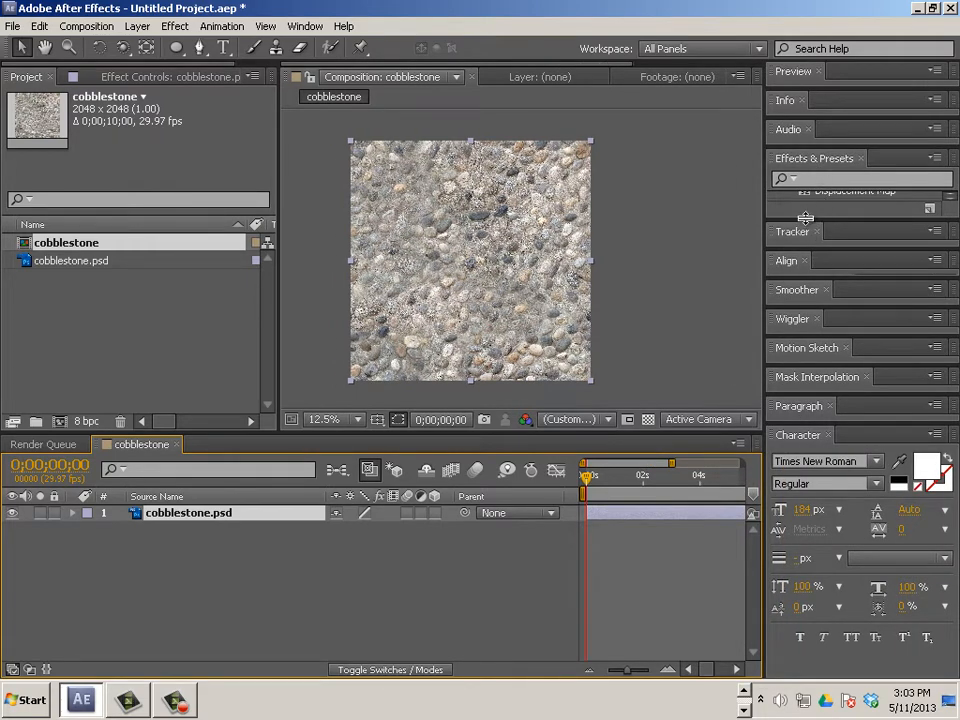
left_click_drag(805, 217, 802, 406)
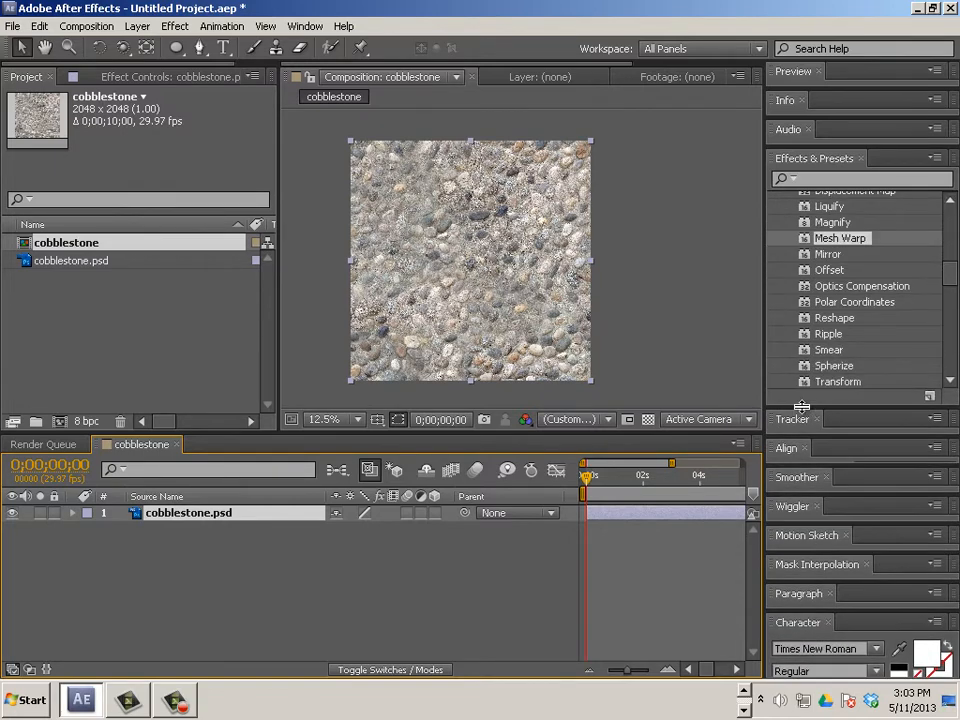
left_click(827, 271)
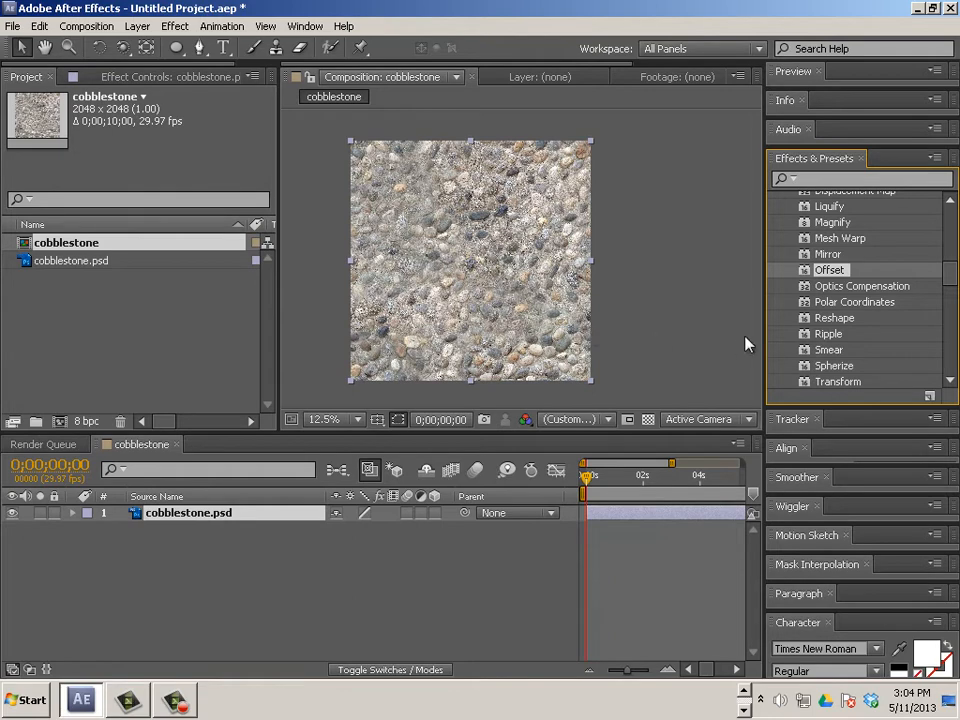
left_click_drag(809, 275, 285, 520)
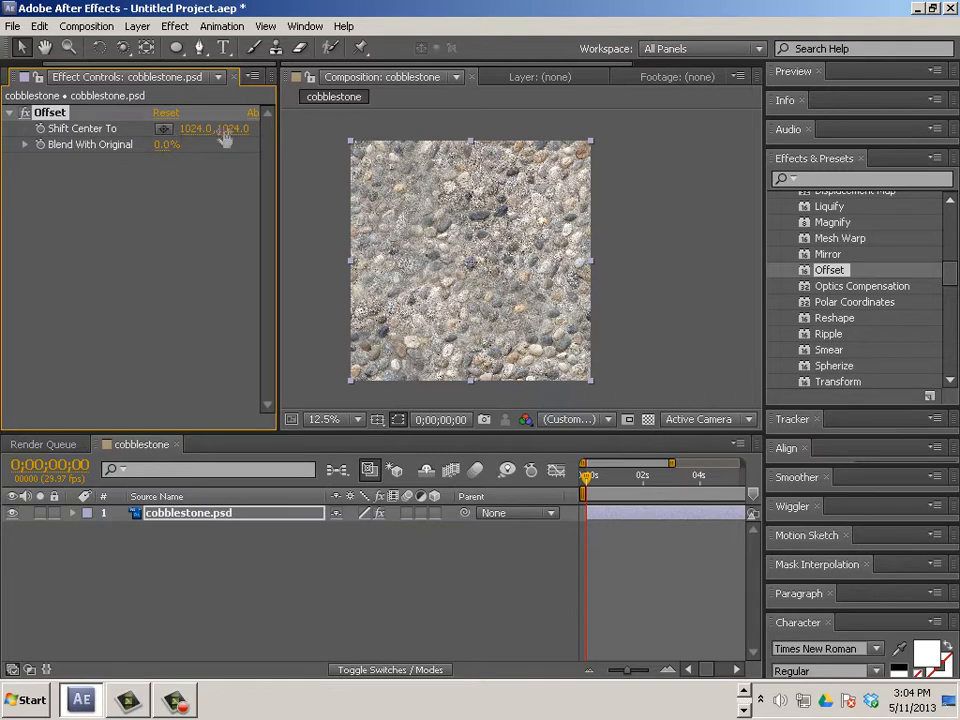
left_click(164, 130)
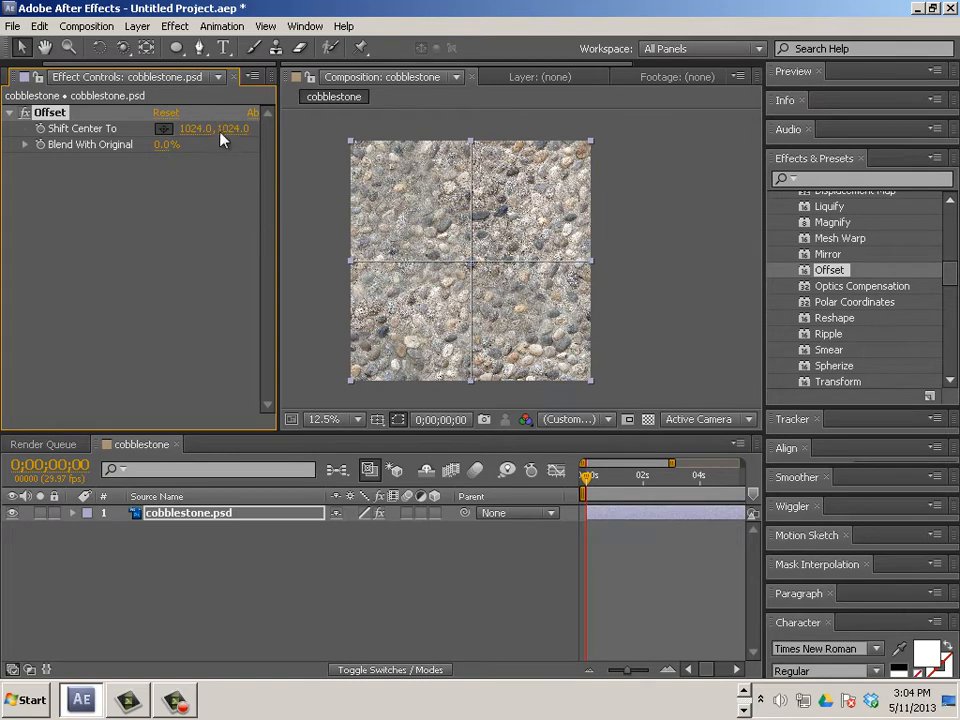
left_click(125, 583)
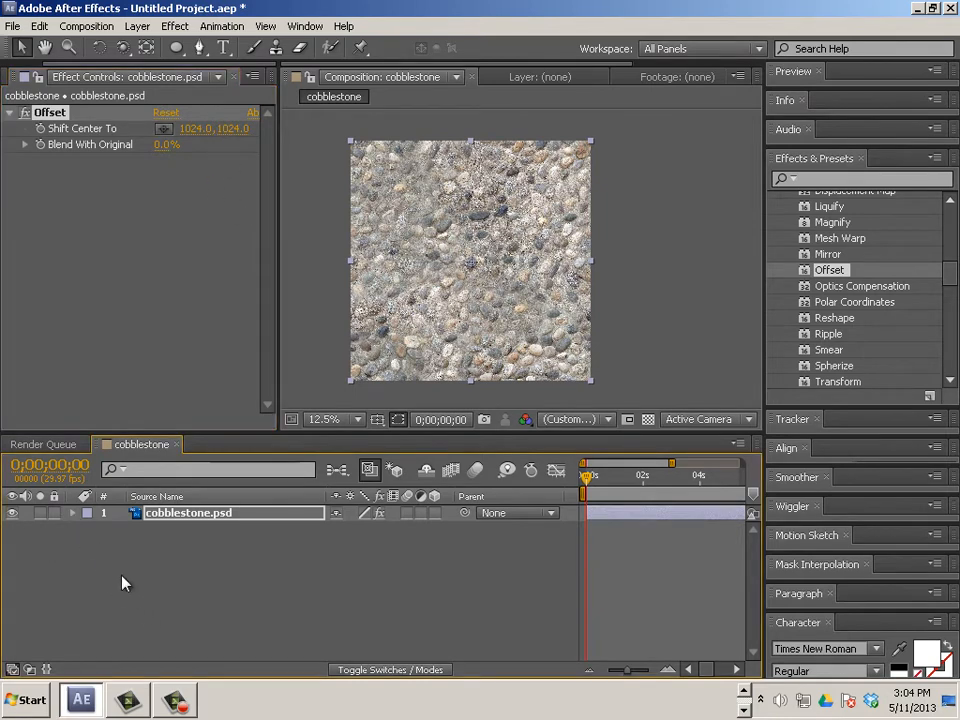
Expand the layer's Offset effect and start keyframing Shift Center To at 0;00;00;00.
left_click(73, 513)
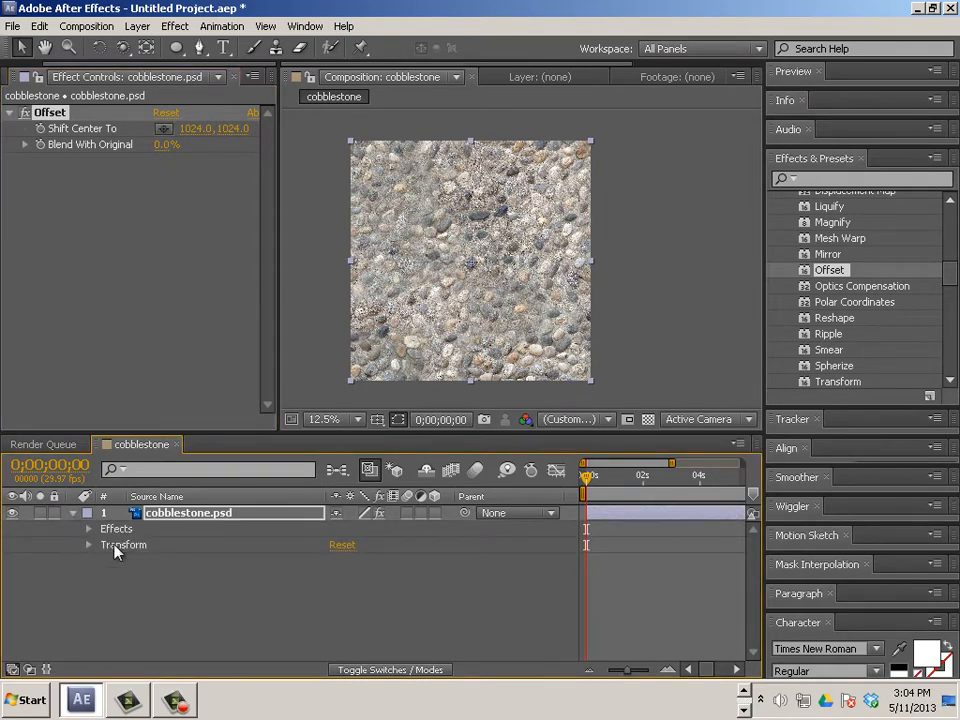
left_click(88, 529)
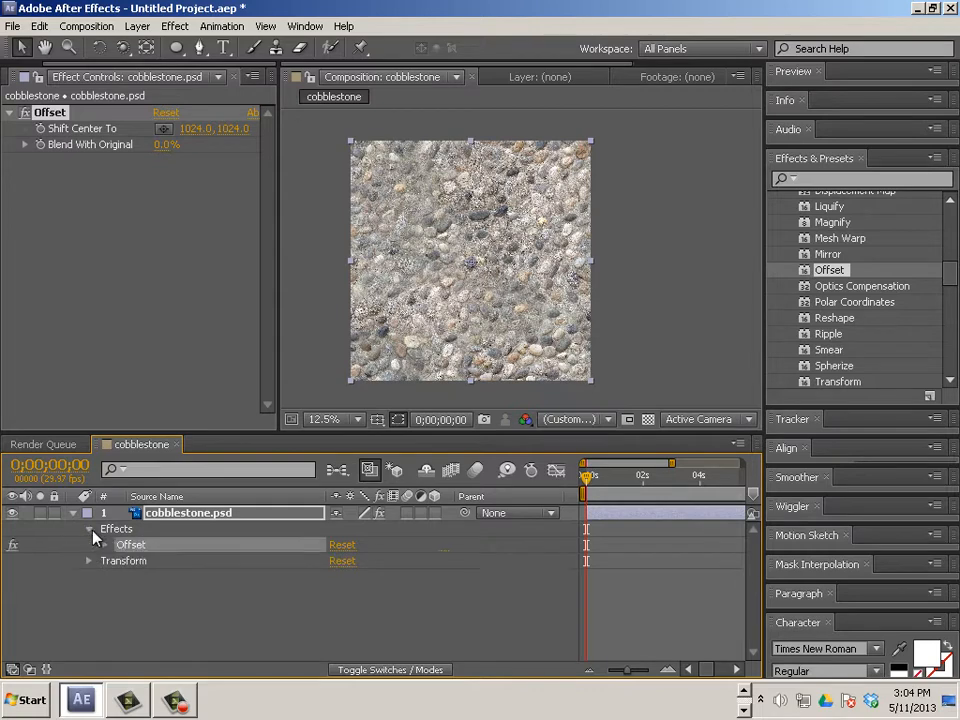
left_click(105, 546)
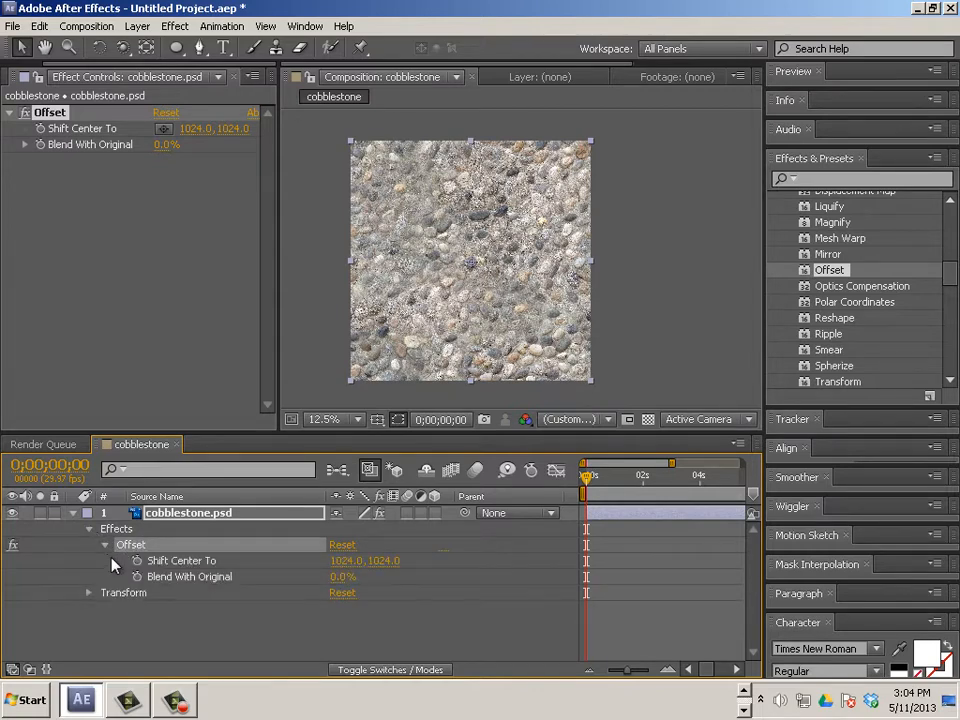
left_click(137, 561)
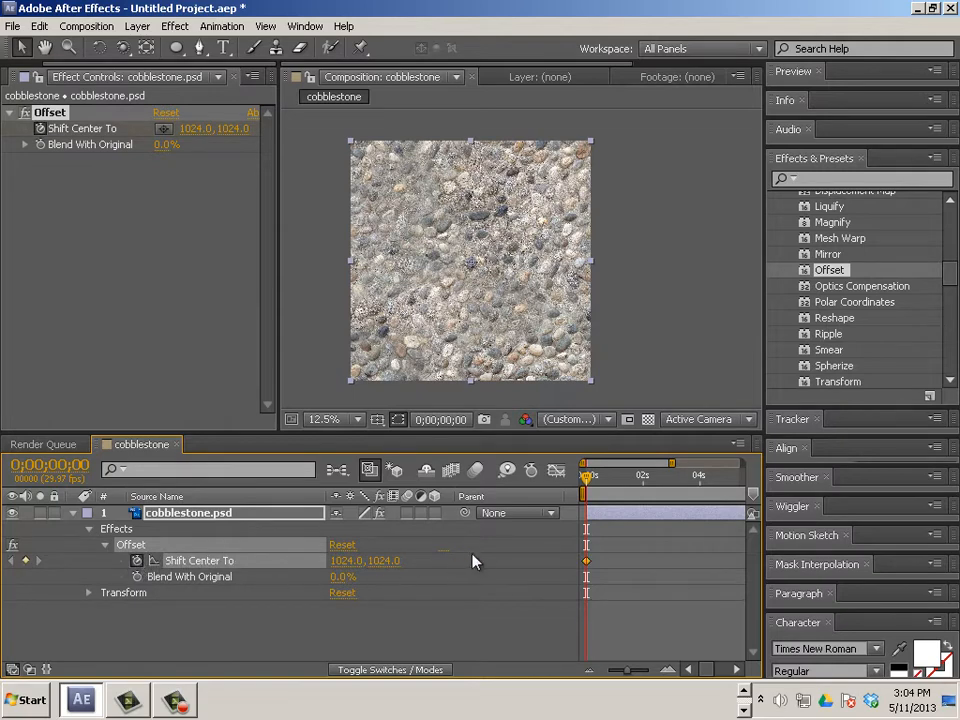
left_click(386, 561)
type("2048")
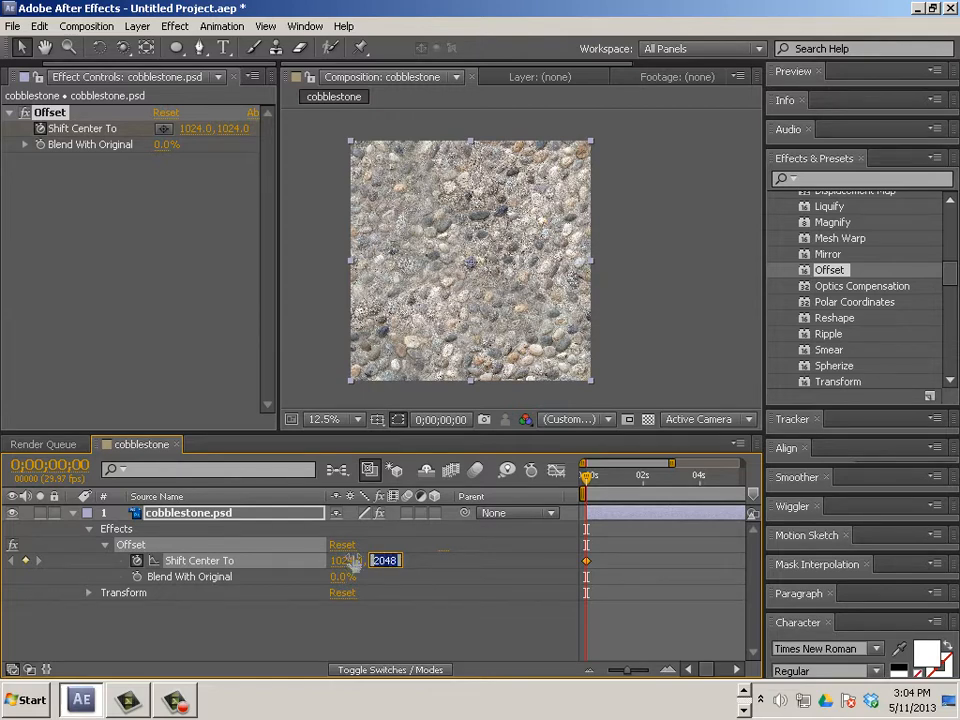
key("BackSpace")
key("BackSpace")
key("BackSpace")
key("BackSpace")
type("1024.")
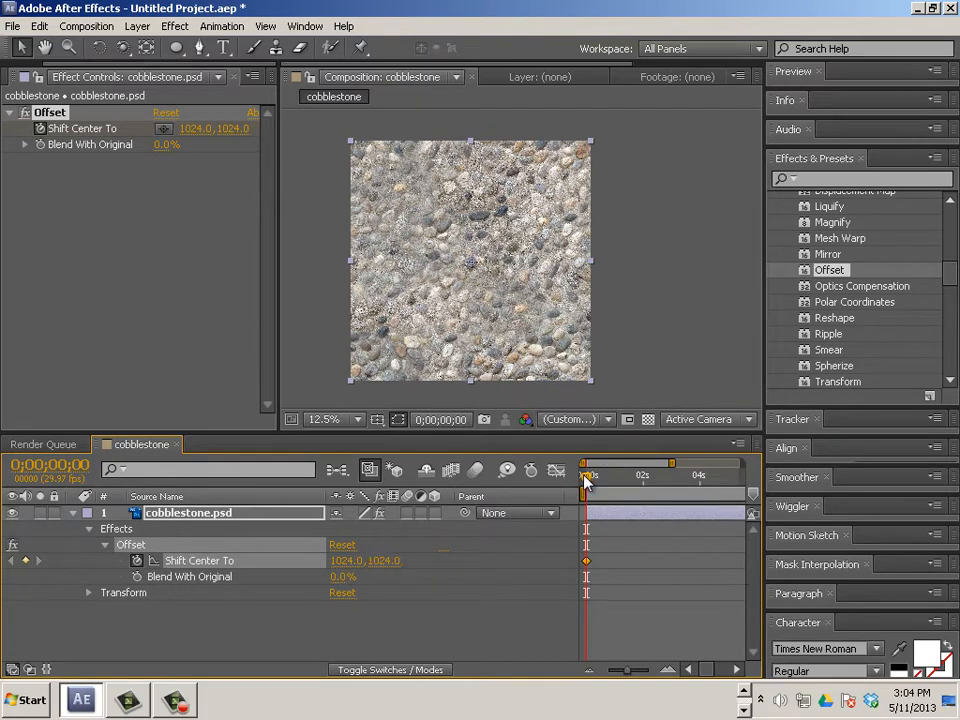
At 0;00;09;29, set the vertical value of Shift Center To to 2048.
left_click_drag(587, 476, 756, 478)
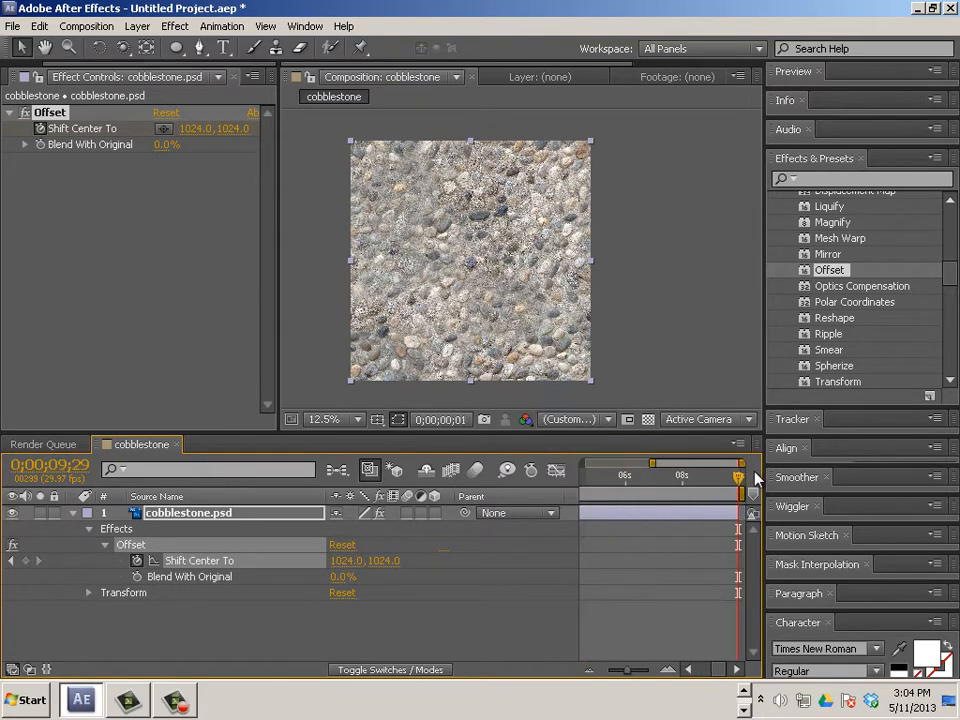
left_click(383, 563)
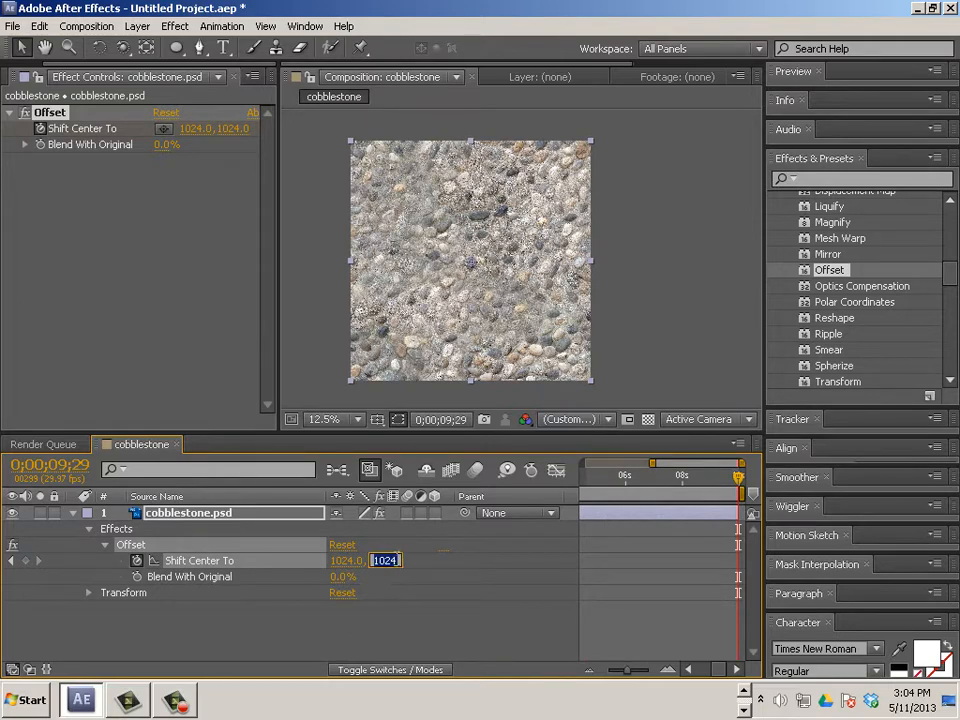
type("2048")
key("Return")
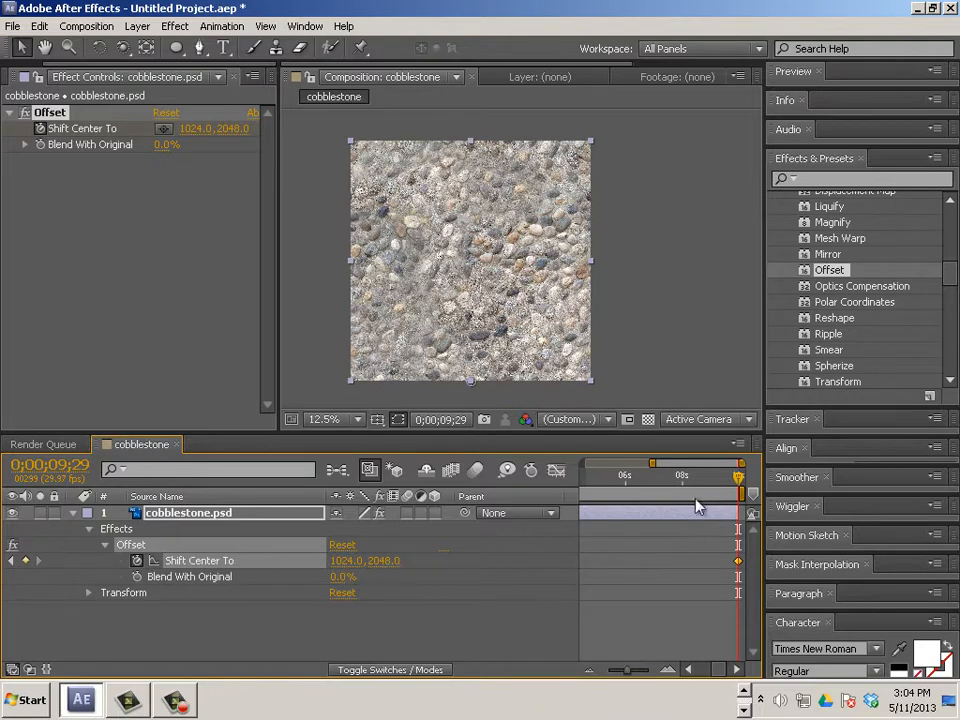
Preview the offset animation and move the end Shift Center To keyframe to about 6 seconds.
left_click_drag(700, 490, 536, 489)
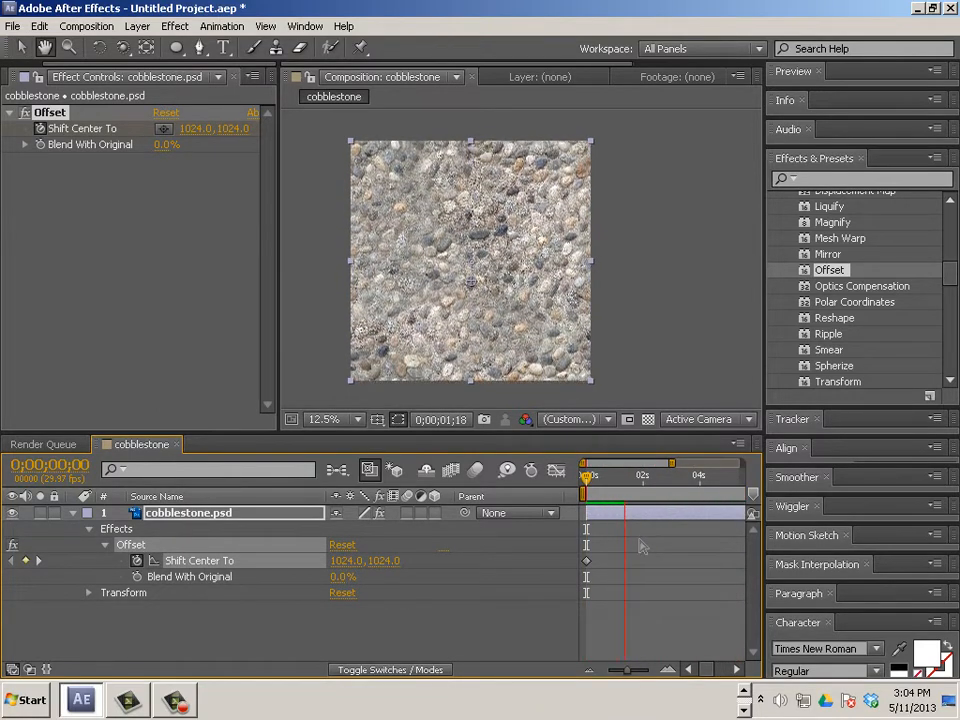
left_click(726, 676)
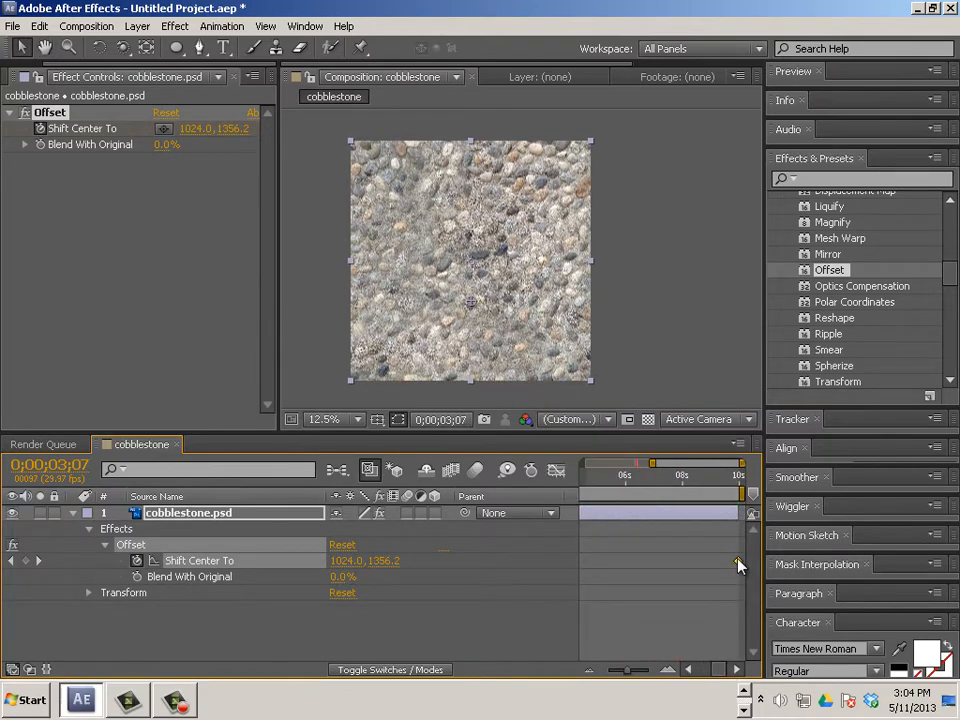
left_click_drag(738, 562, 624, 561)
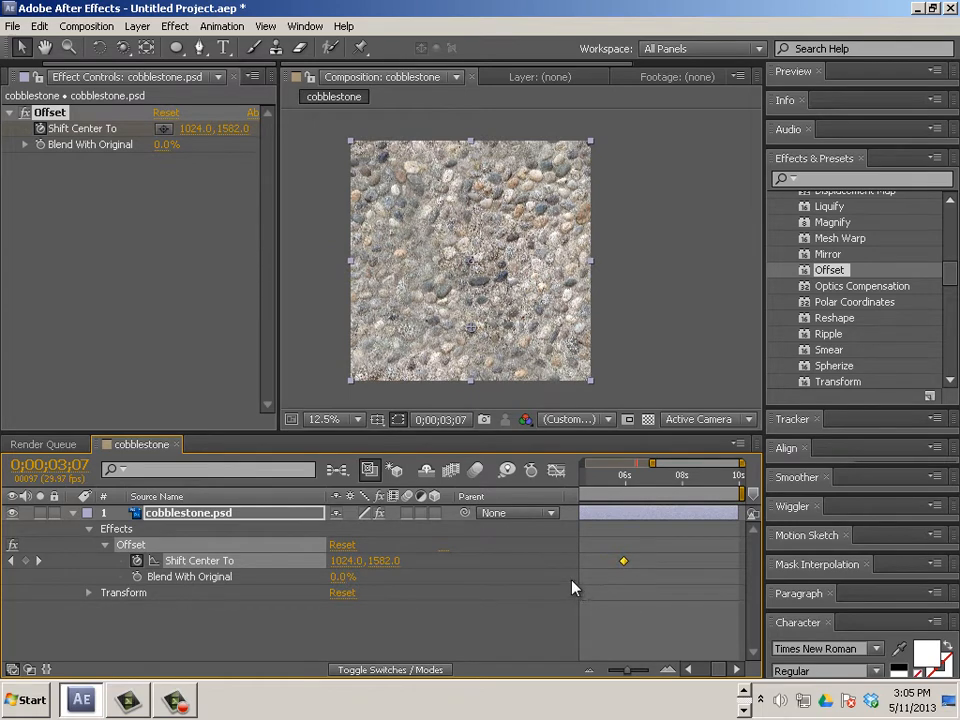
left_click(578, 527)
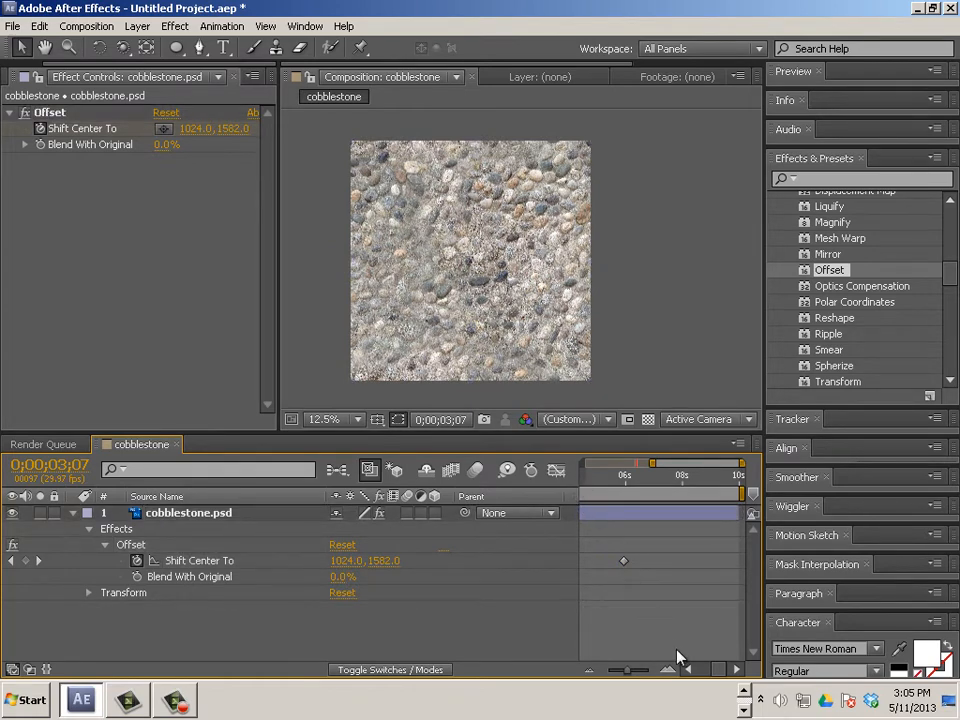
Speed up the scrolling by moving the end Shift Center To keyframe to about 2.5 seconds, previewing before and after.
left_click_drag(630, 671, 612, 671)
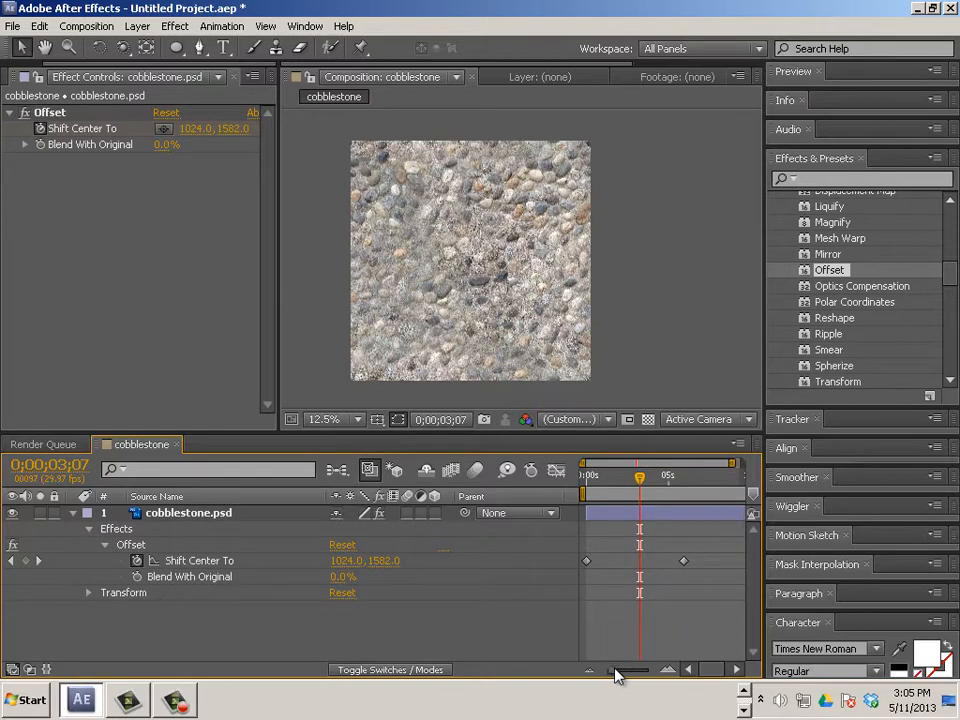
left_click_drag(646, 476, 588, 476)
key("space")
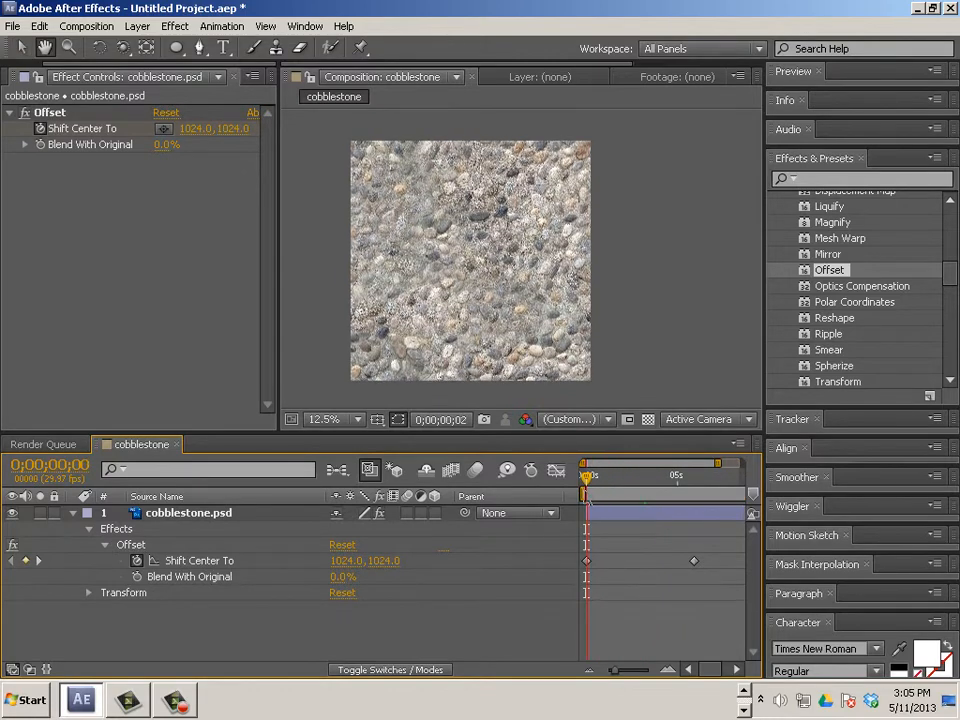
left_click_drag(695, 561, 634, 561)
left_click_drag(604, 476, 574, 484)
key("space")
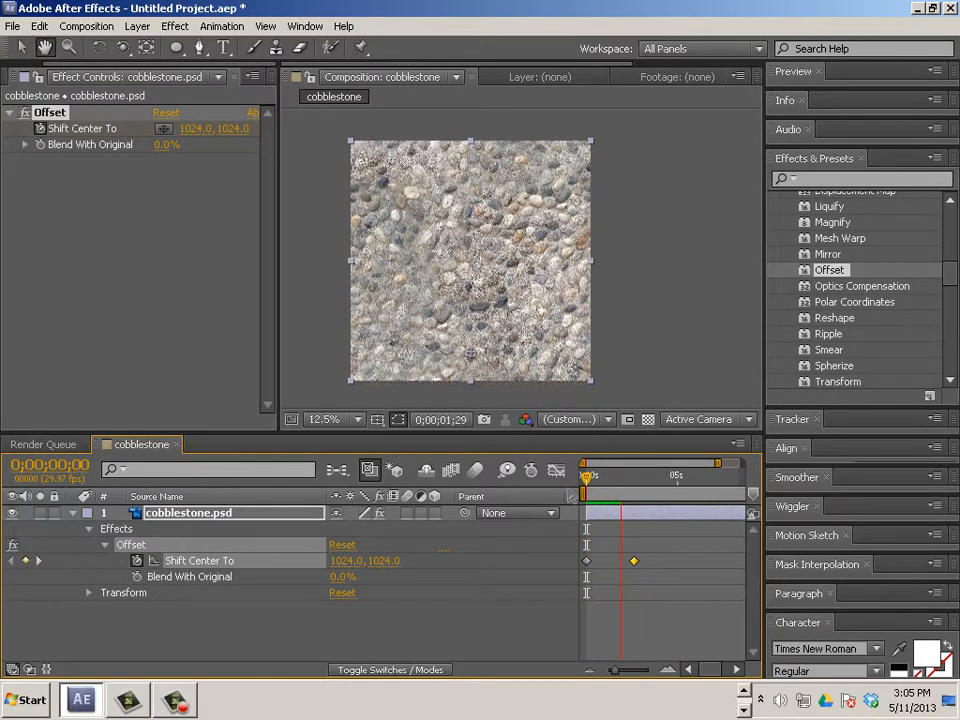
Place the time indicator at 0;00;02;17 and delete the end Shift Center To keyframe.
left_click(645, 477)
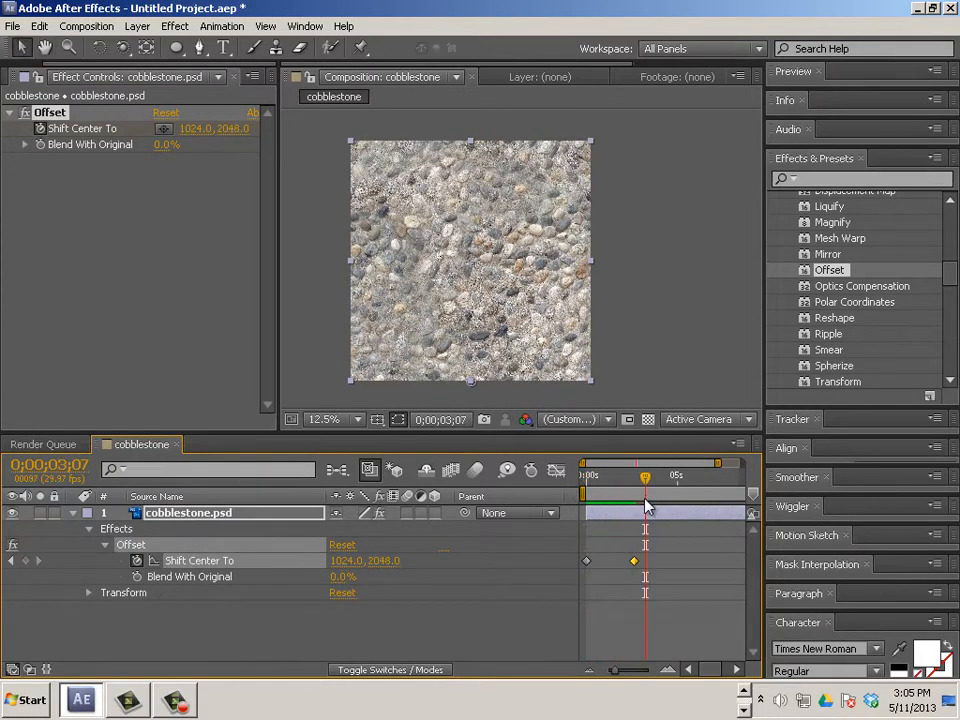
left_click_drag(646, 481, 632, 490)
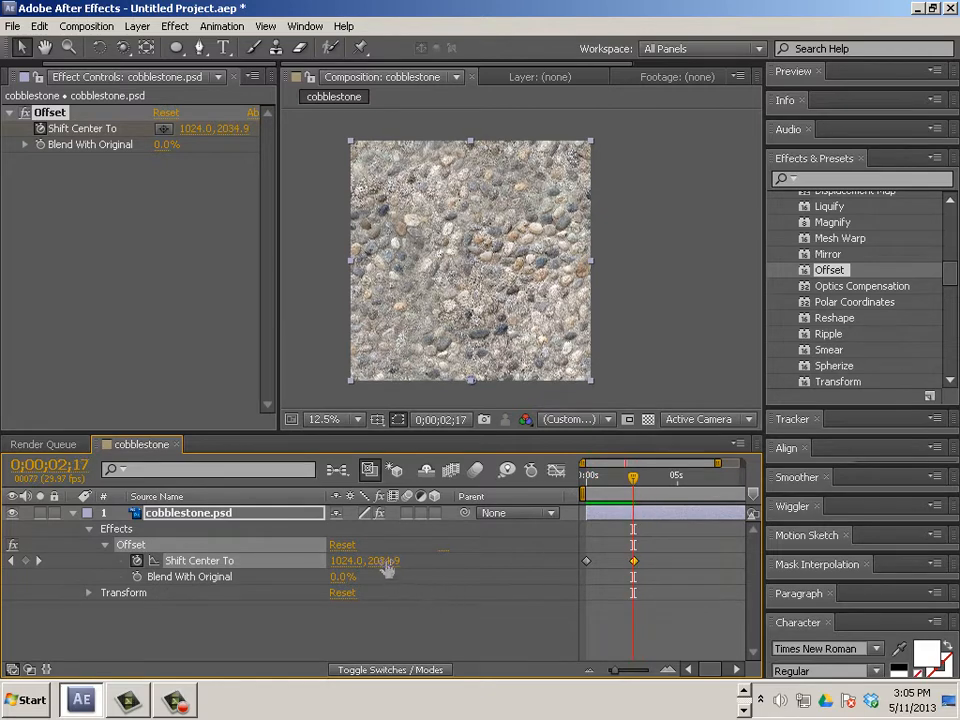
left_click(632, 561)
key("Delete")
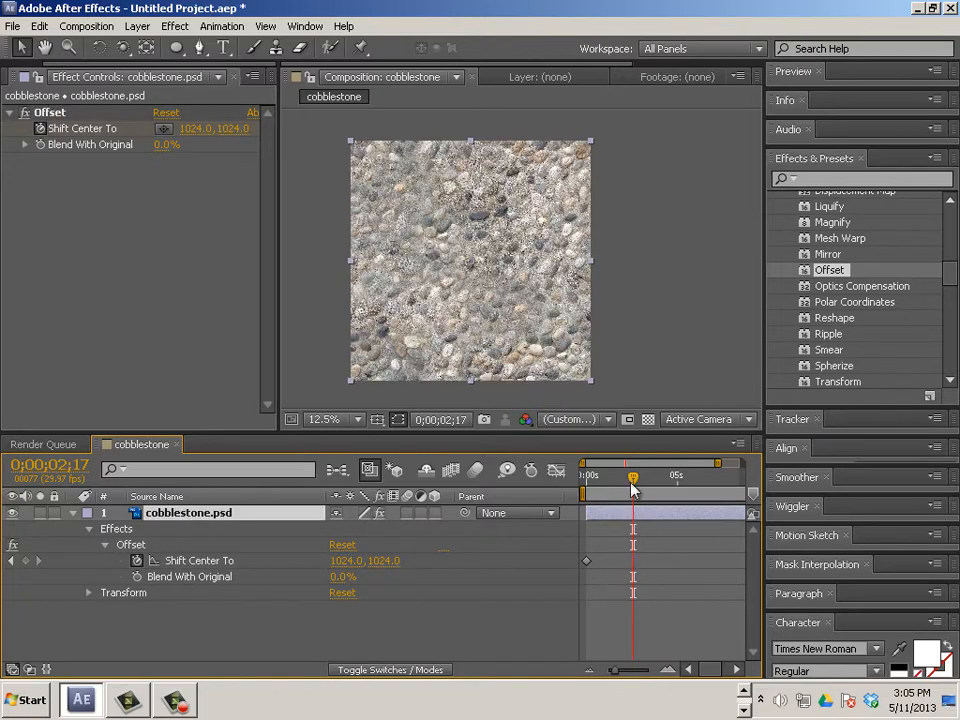
At 0;00;09;29, set the vertical value of Shift Center To to 4096 and preview the scrolling from the start.
left_click_drag(632, 478, 756, 490)
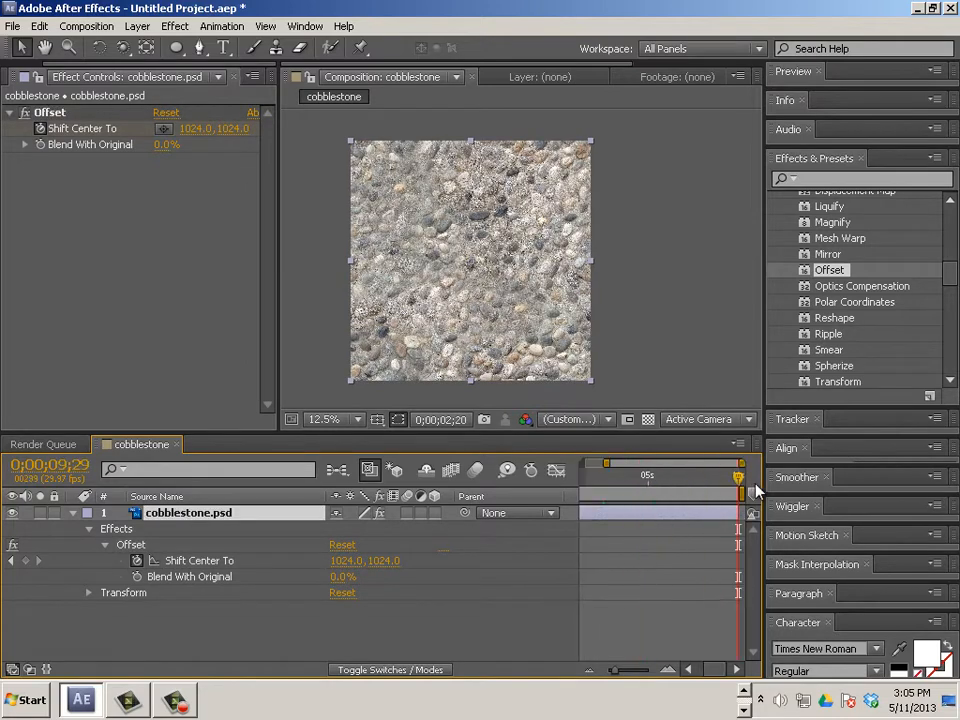
left_click(386, 561)
type("4096")
key("Return")
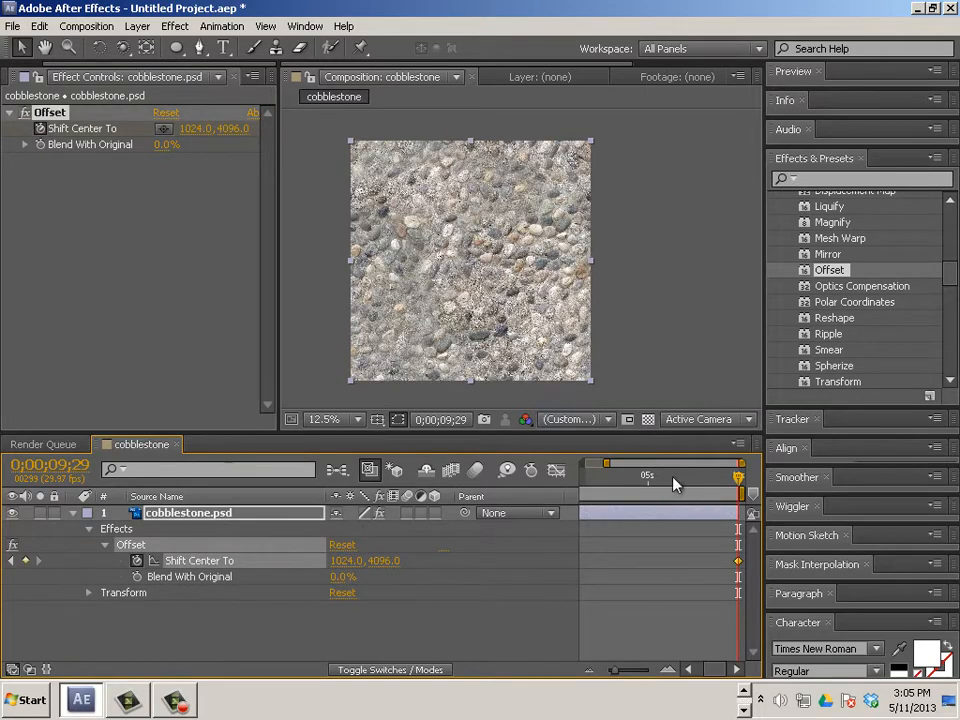
left_click_drag(673, 482, 556, 490)
key("space")
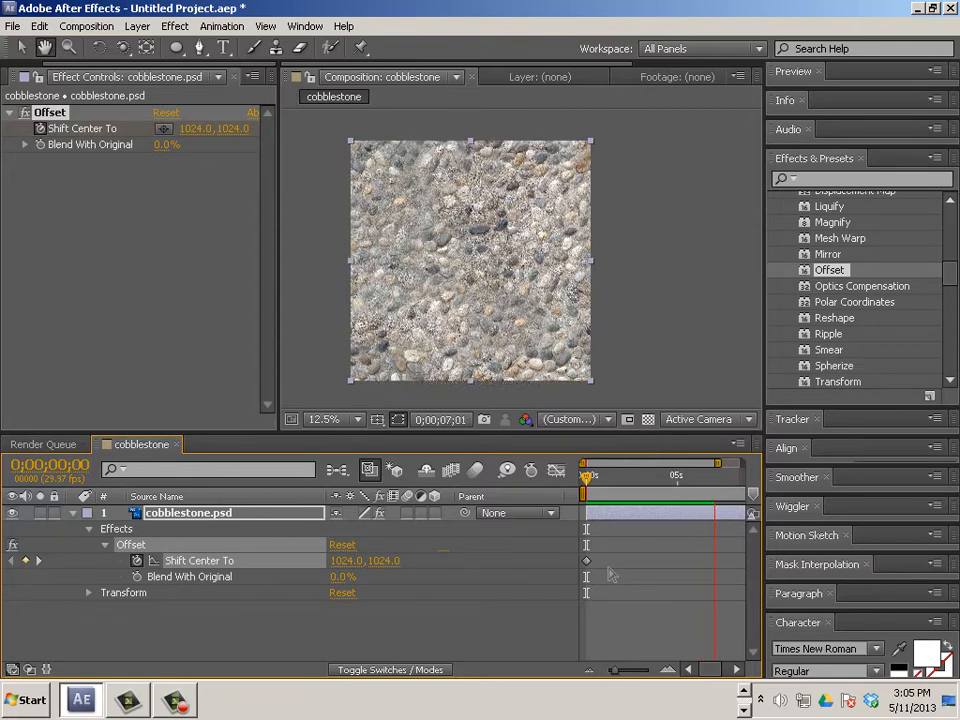
key("space")
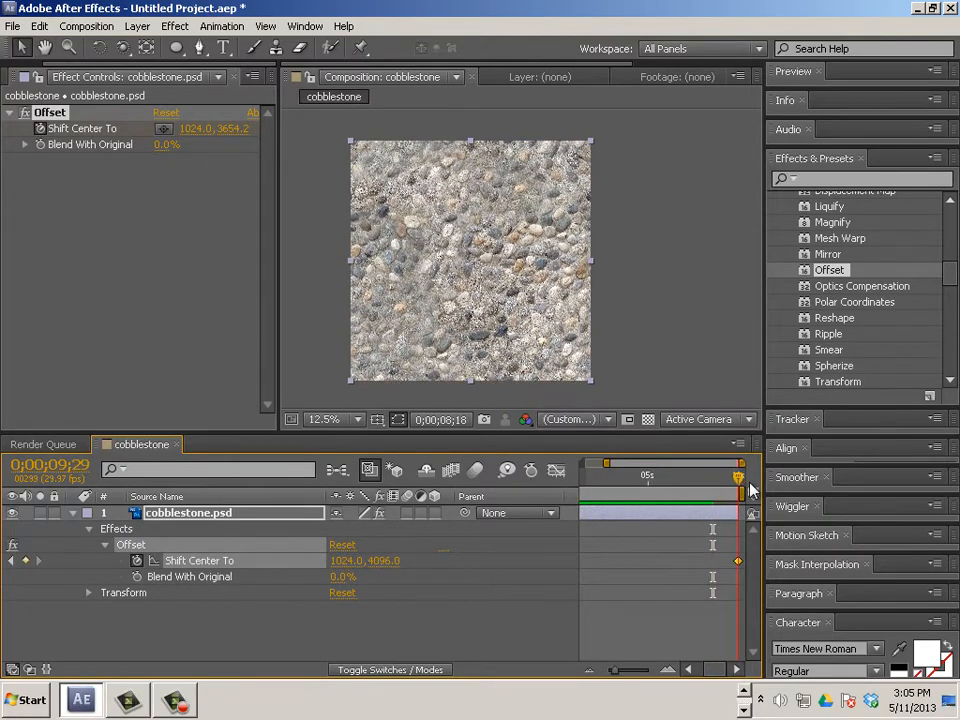
key("space")
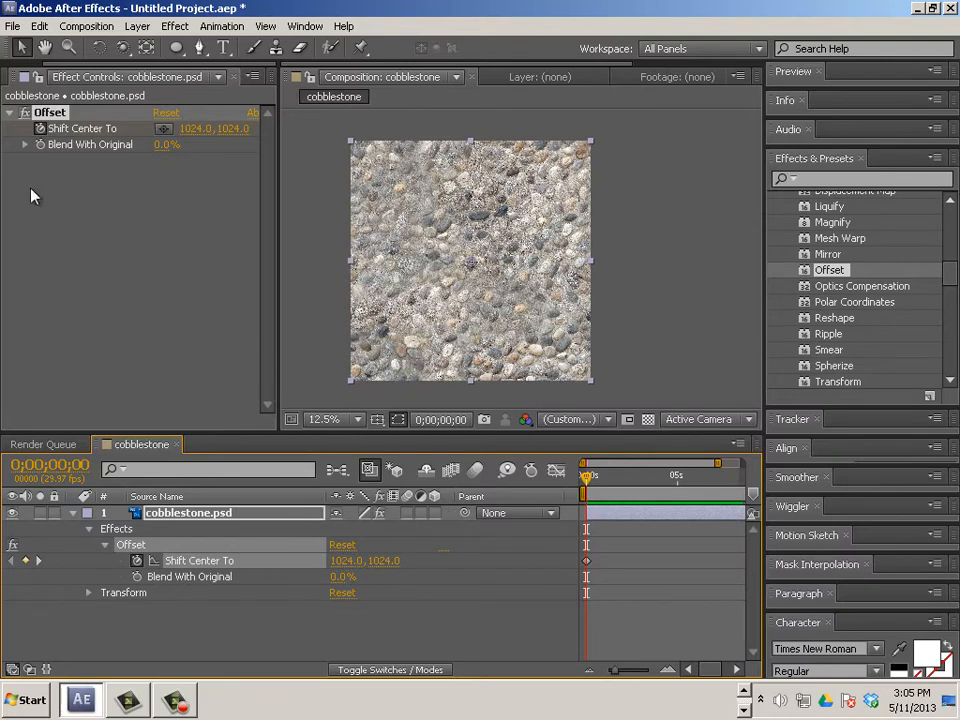
Create a new 1920 x 1080 composition, Comp 1, with the HDTV 1080 29.97 preset and a 0;00;10;00 duration.
left_click(10, 112)
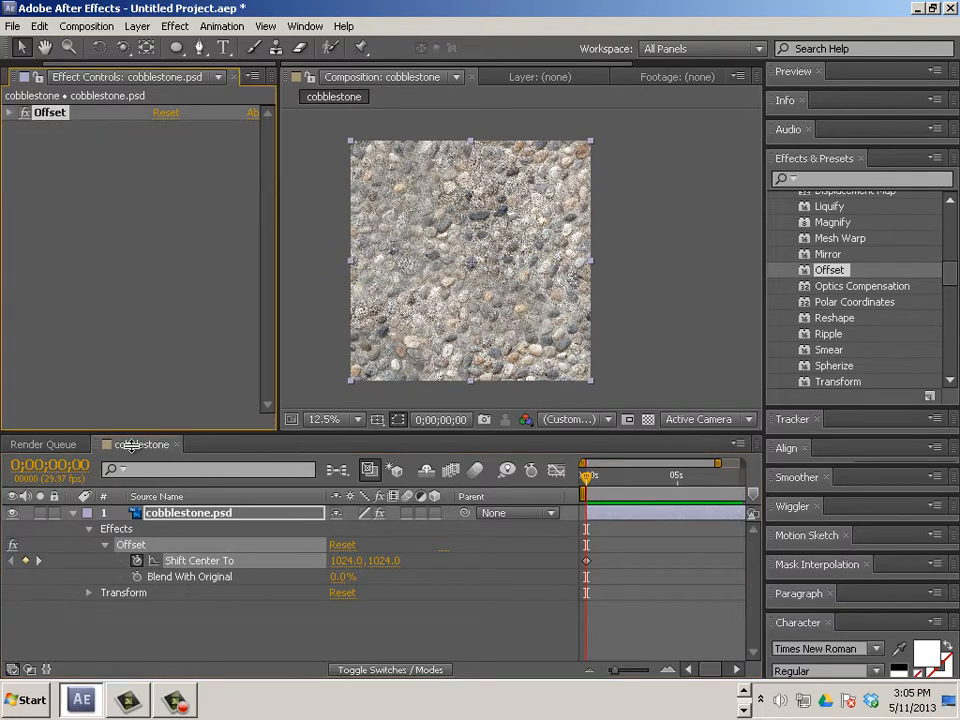
left_click(73, 513)
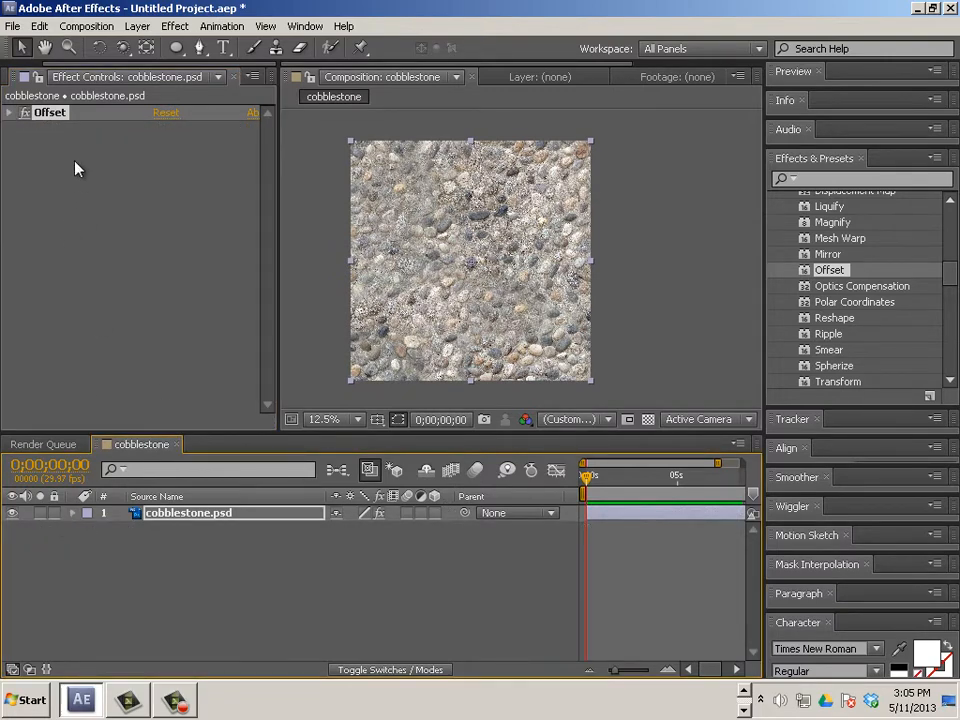
left_click_drag(173, 47, 120, 48)
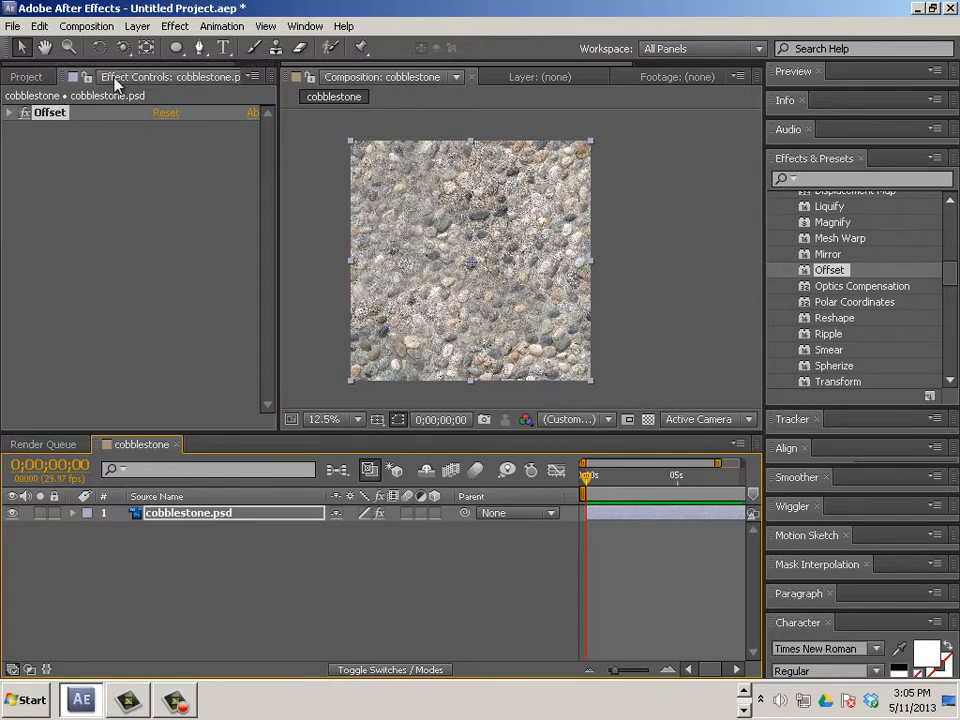
left_click(27, 77)
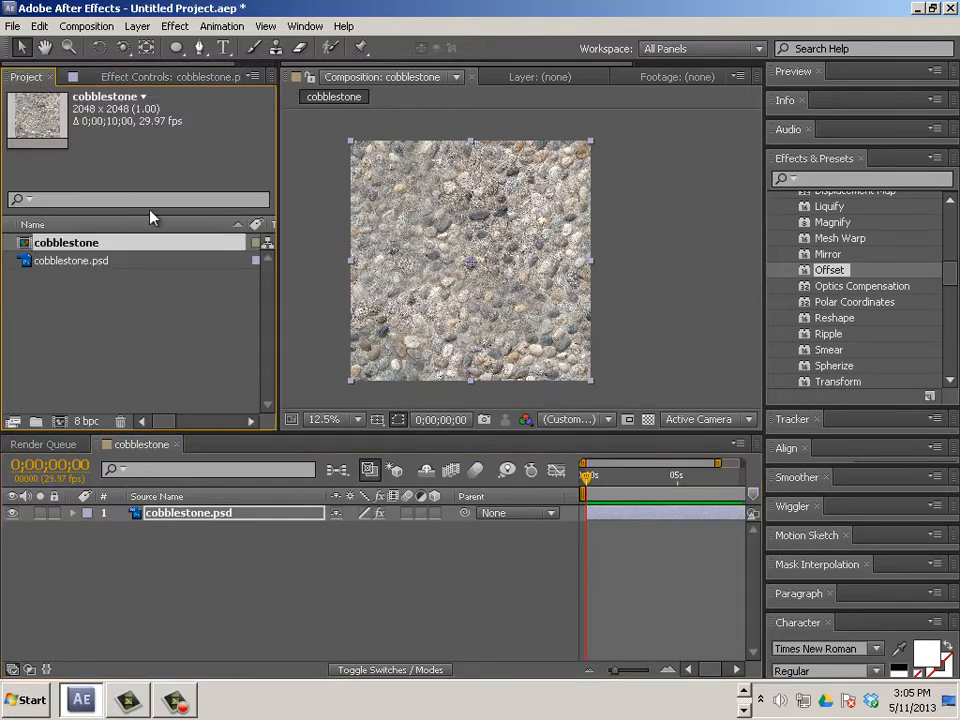
left_click(134, 325)
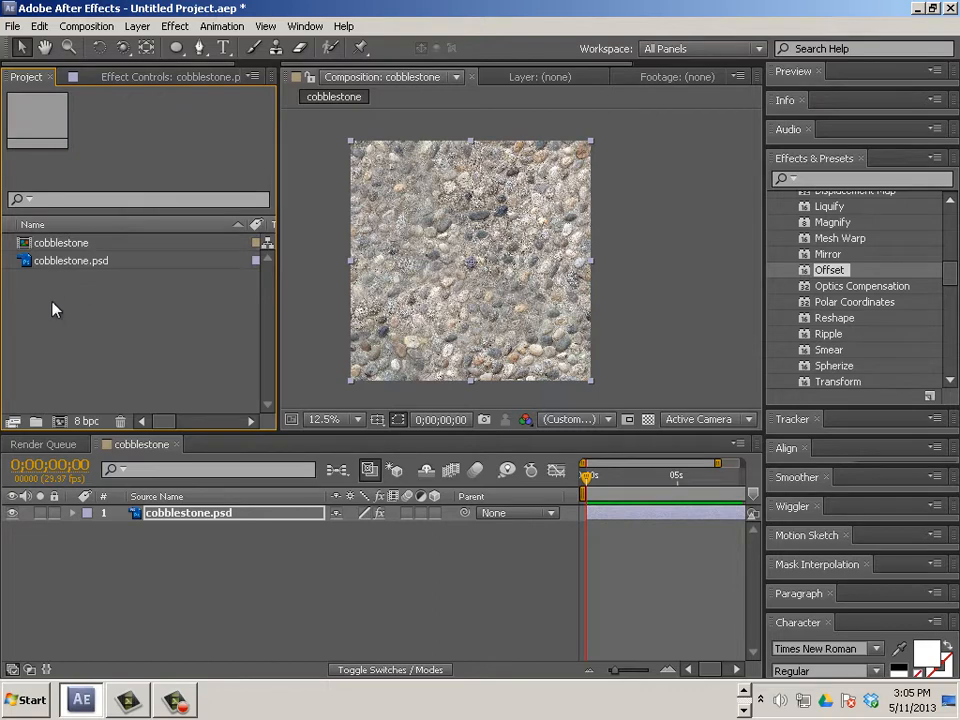
left_click(88, 26)
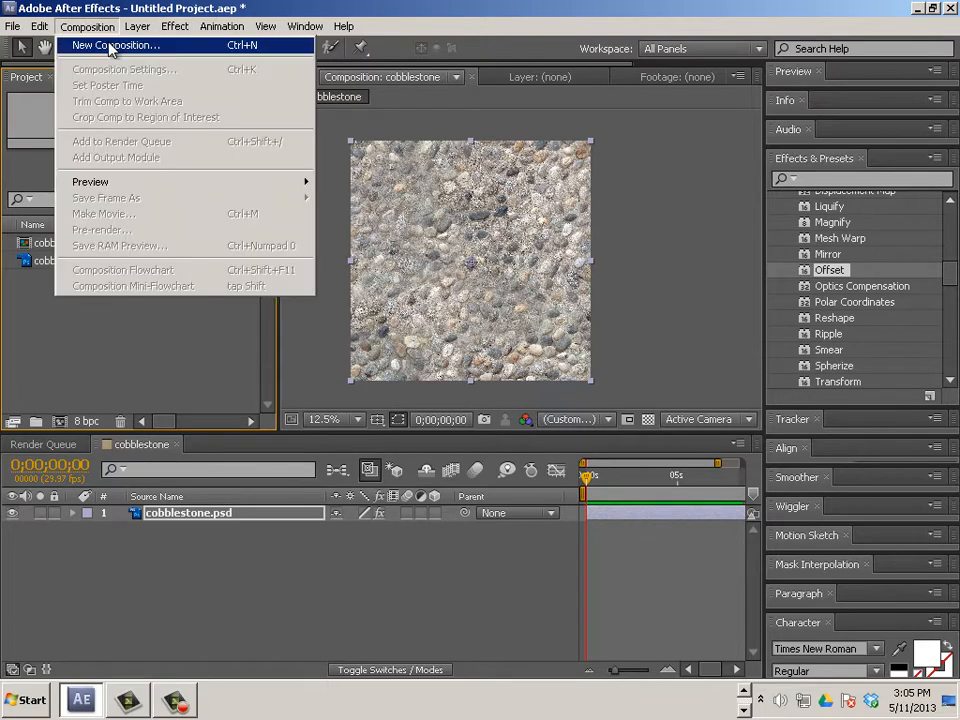
left_click(111, 43)
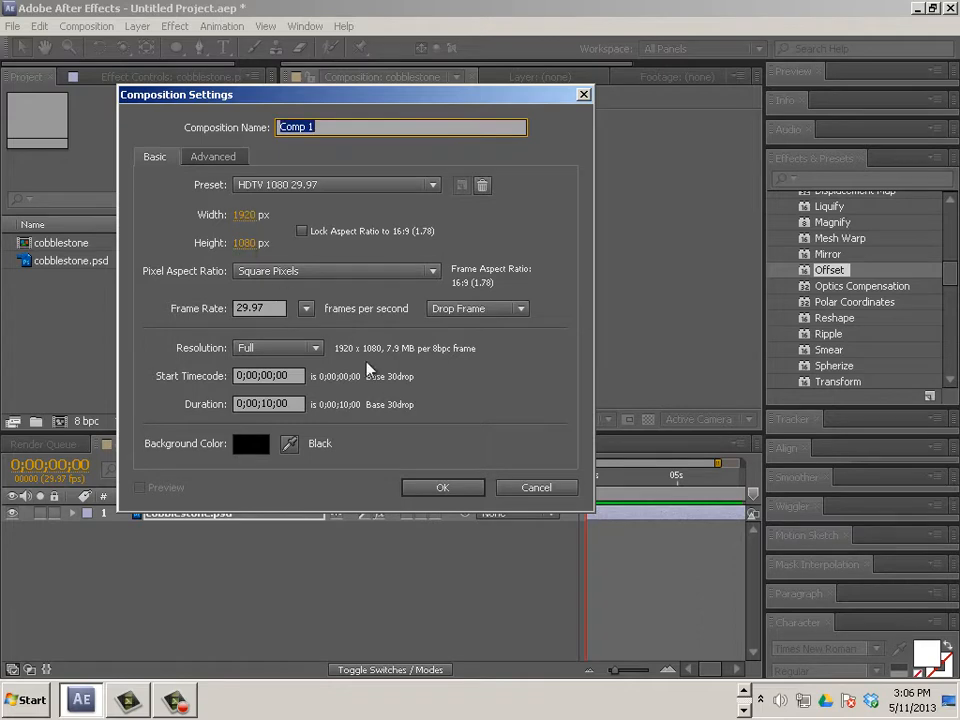
left_click(445, 487)
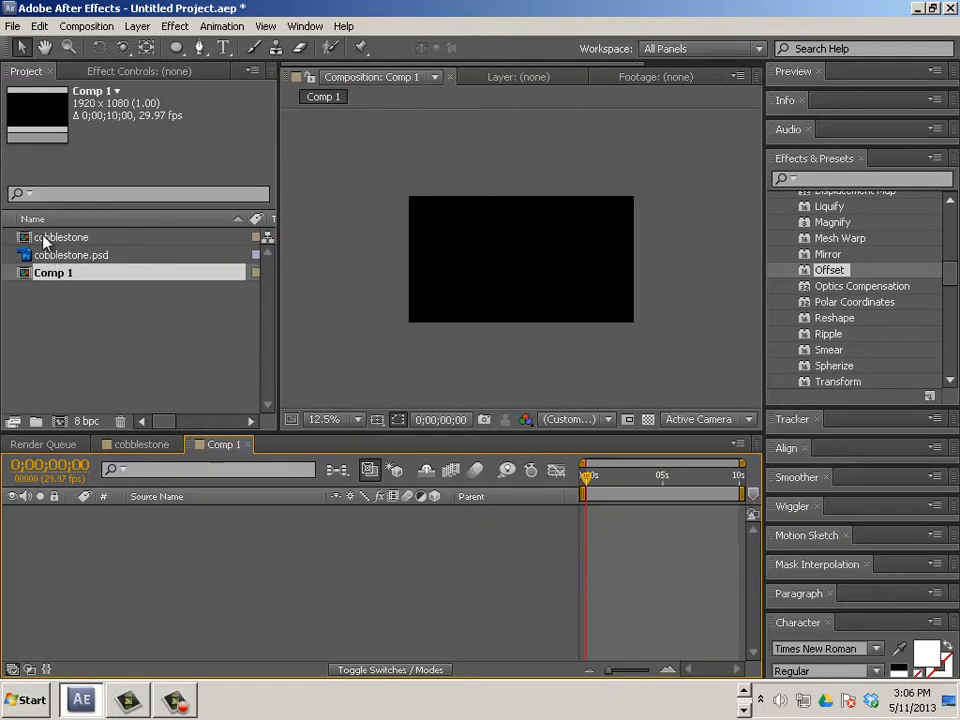
Add the cobblestone composition as a layer in Comp 1 and scale it down proportionally to nearly the frame height.
left_click_drag(43, 240, 118, 518)
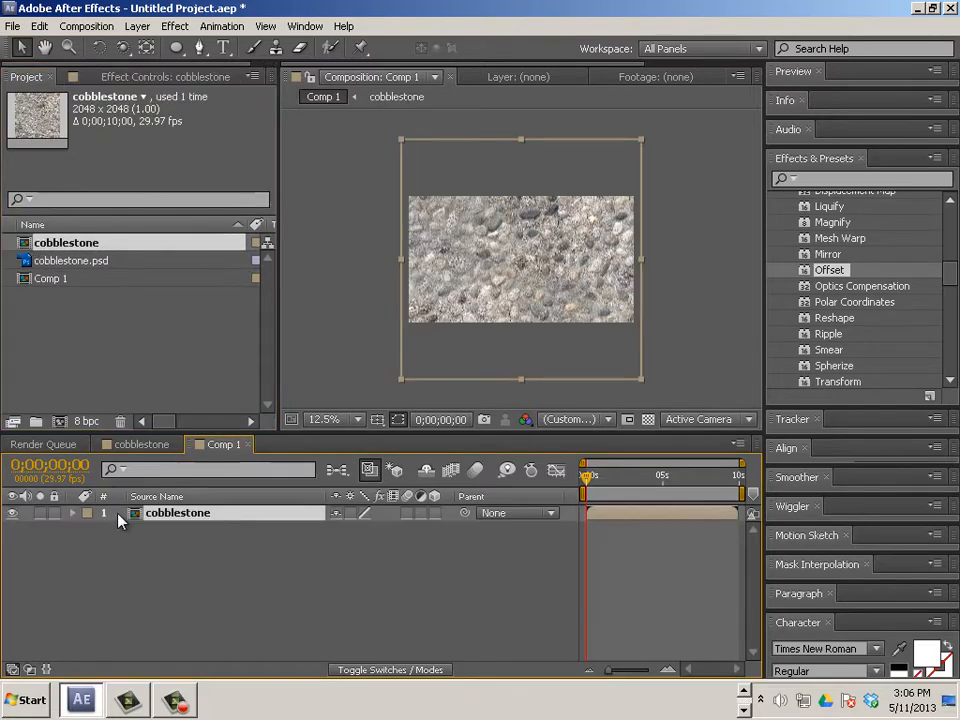
left_click_drag(606, 490, 580, 493)
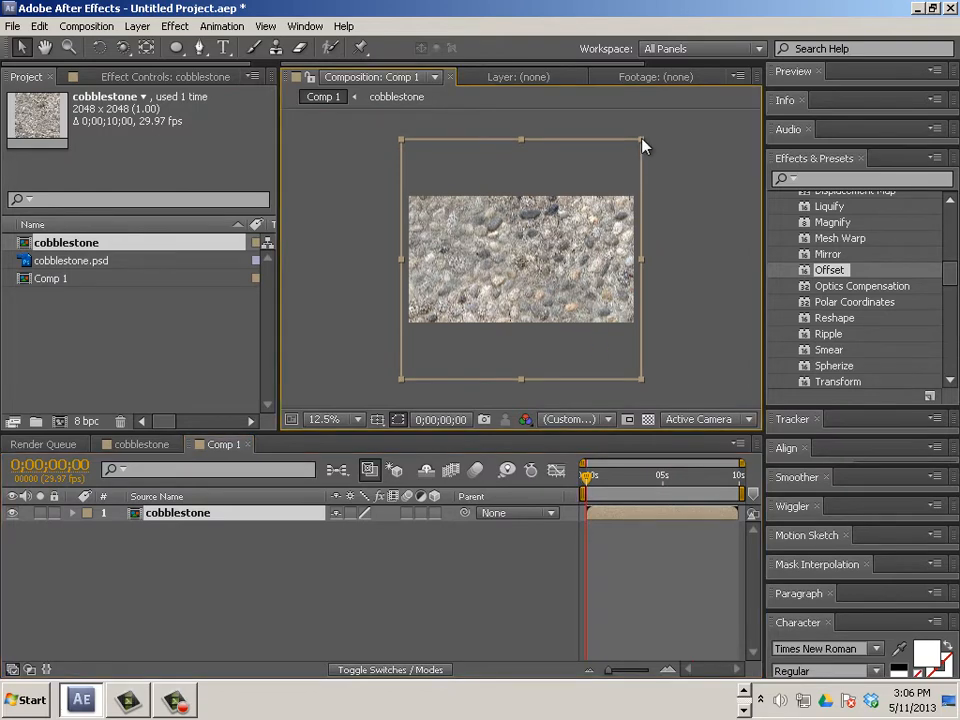
left_click_drag(645, 146, 583, 197)
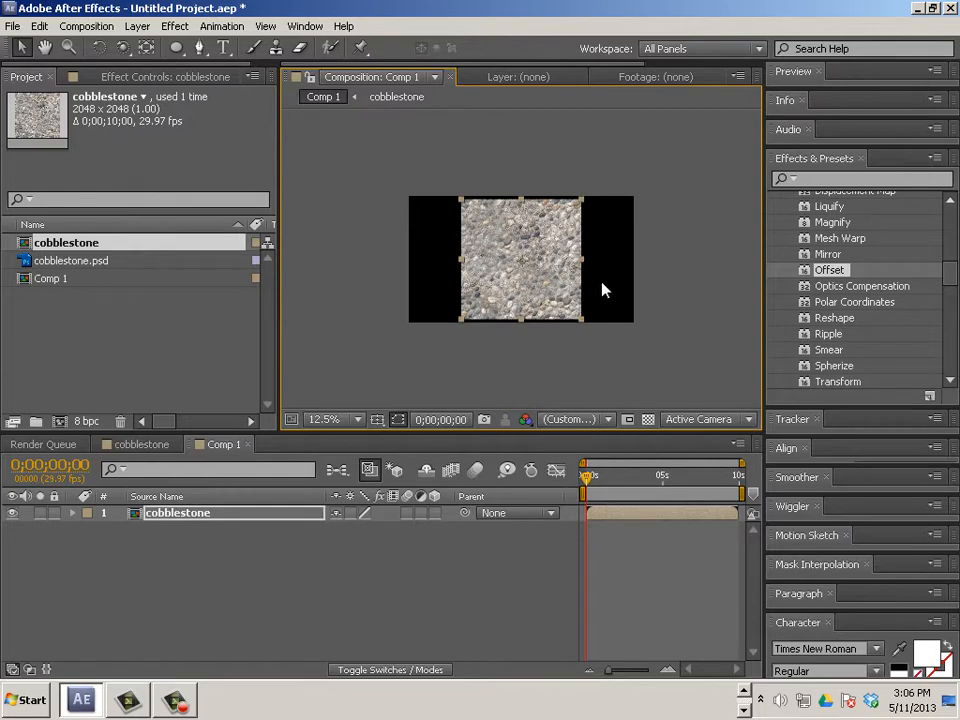
scroll(602, 290, "up", 1)
key("h")
left_click_drag(445, 372, 536, 385)
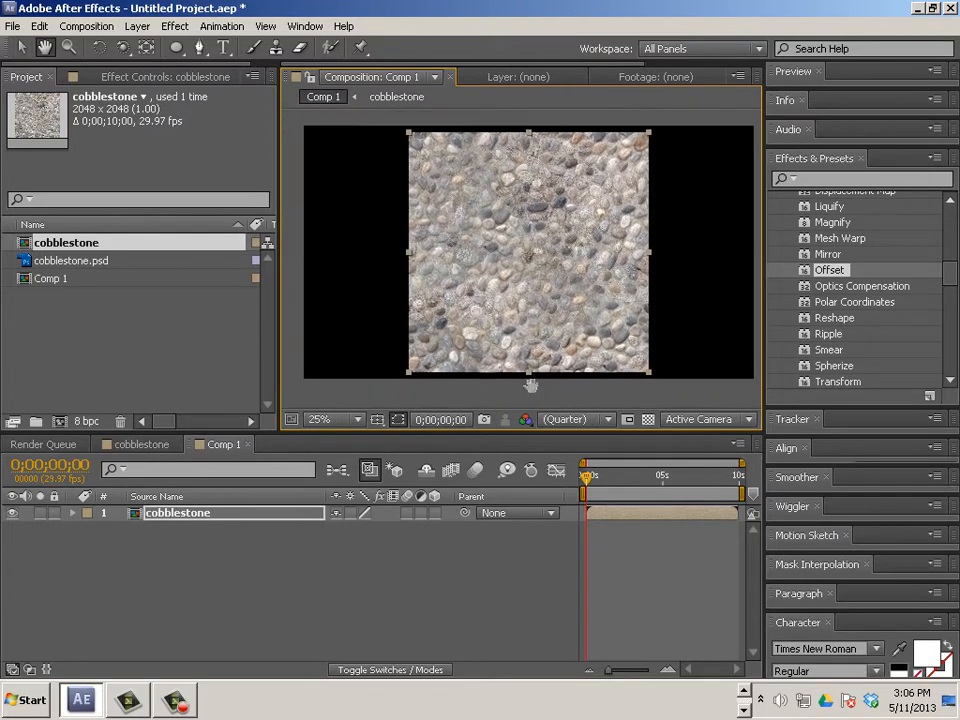
key("v")
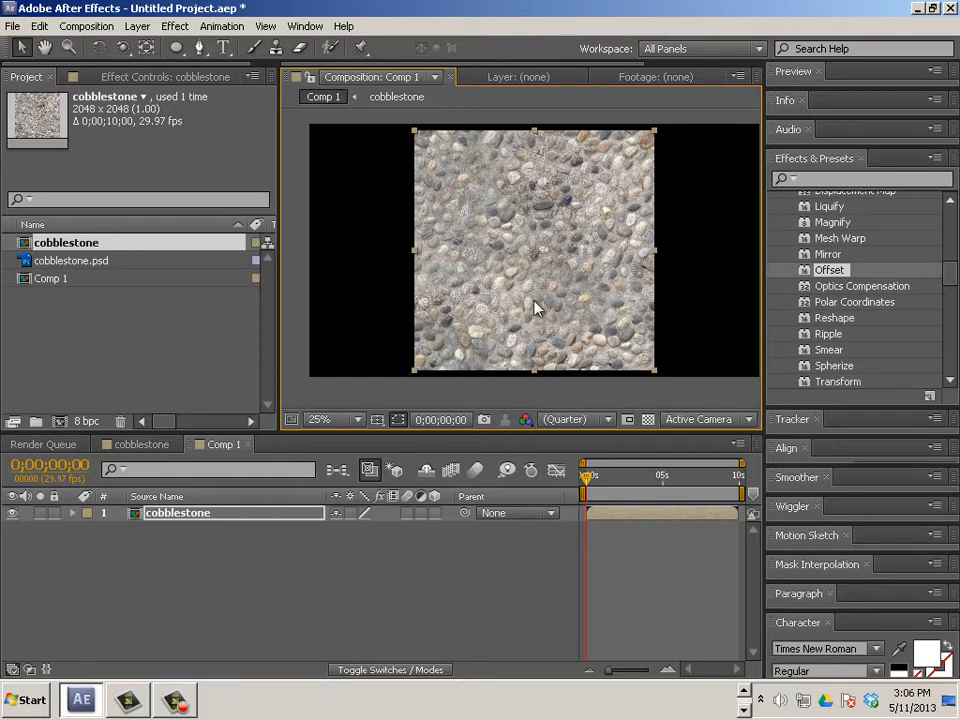
Draw a circular mask with the Ellipse Tool over most of the cobblestone layer and scrub through the animation.
left_click(177, 48)
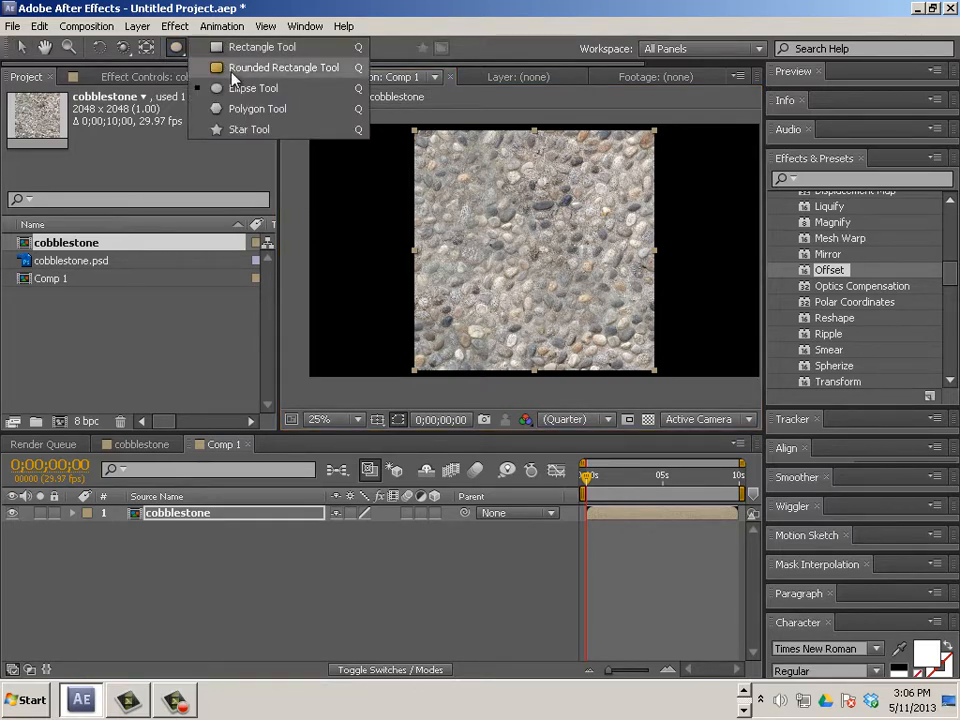
left_click(253, 88)
left_click_drag(411, 130, 638, 345)
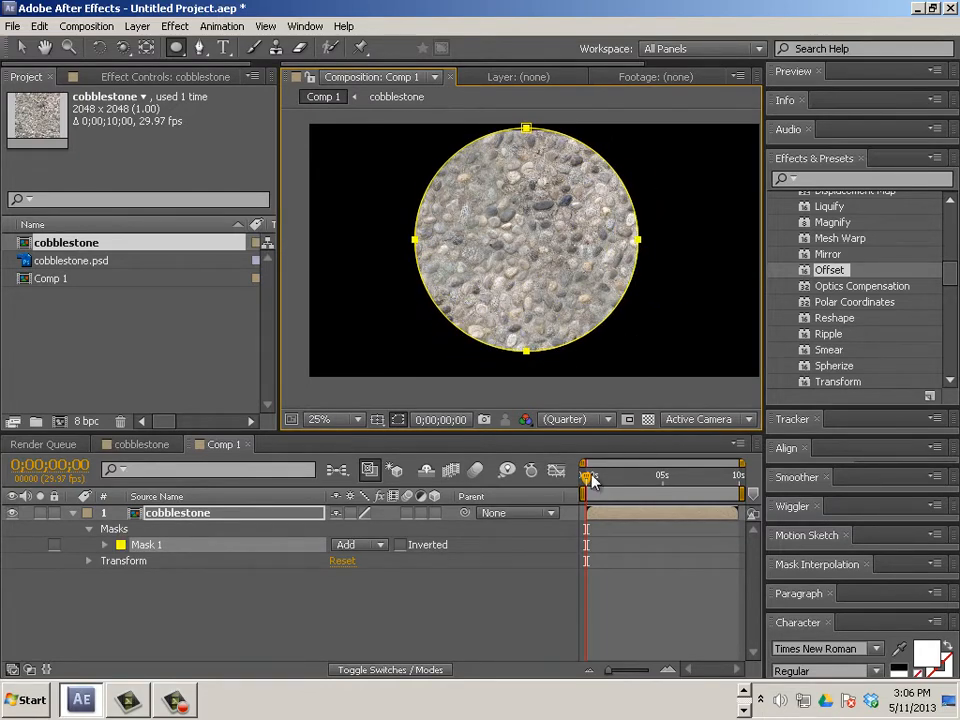
left_click_drag(660, 478, 555, 484)
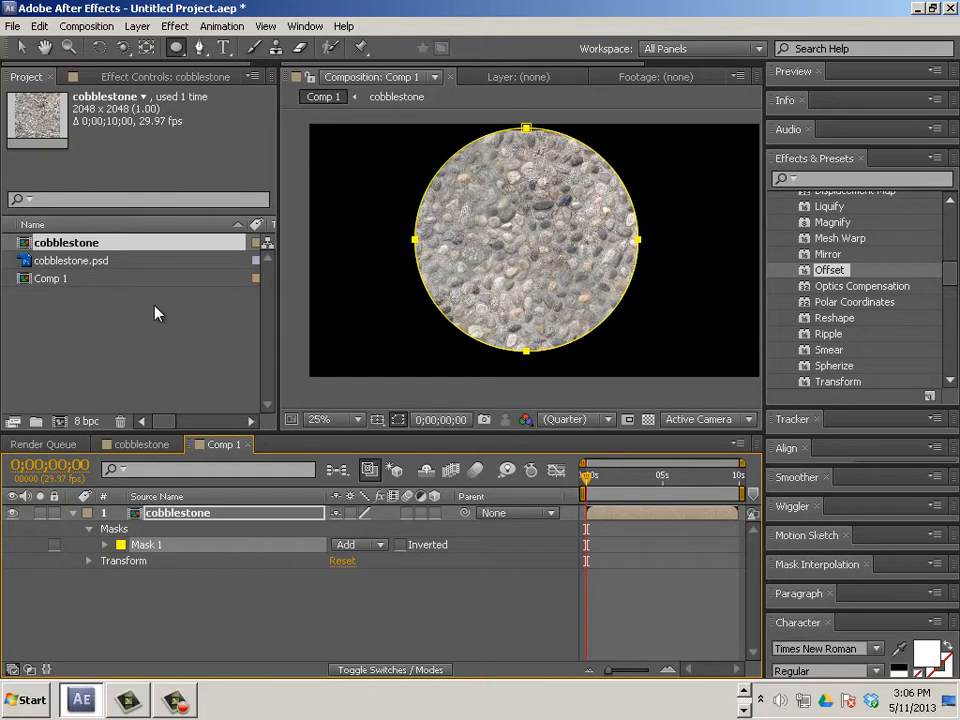
Set Mask 1's feather to 306 pixels, check the animation, and collapse the cobblestone layer's properties.
left_click(104, 546)
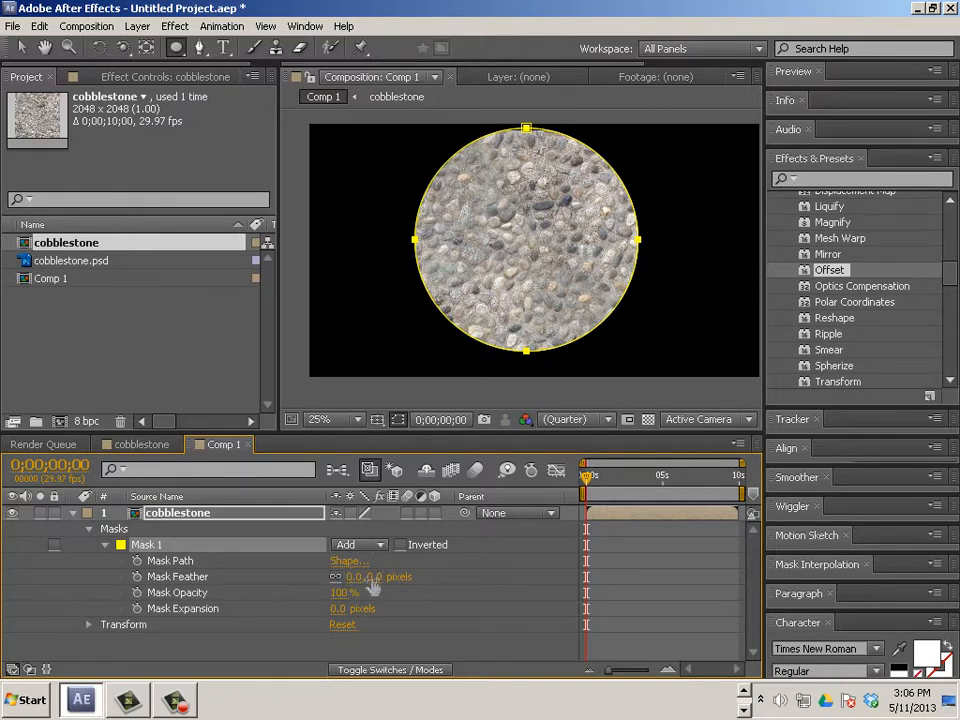
left_click_drag(375, 577, 553, 489)
left_click_drag(403, 587, 502, 588)
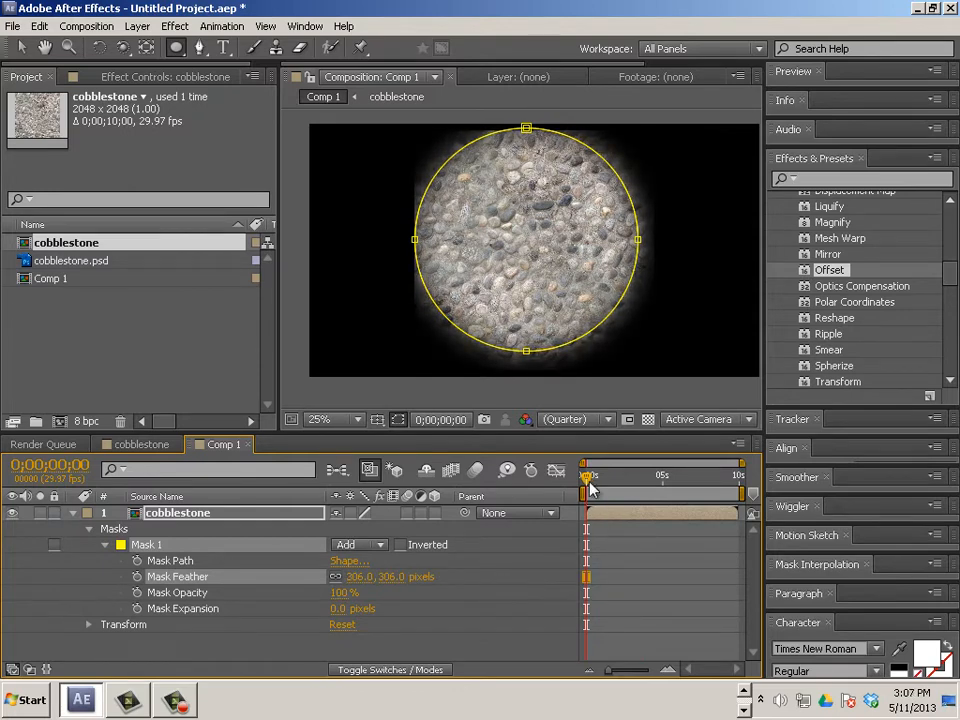
mouse_move(590, 488)
left_mouse_down()
mouse_move(671, 497)
mouse_move(600, 500)
mouse_move(664, 506)
mouse_move(584, 500)
left_mouse_up()
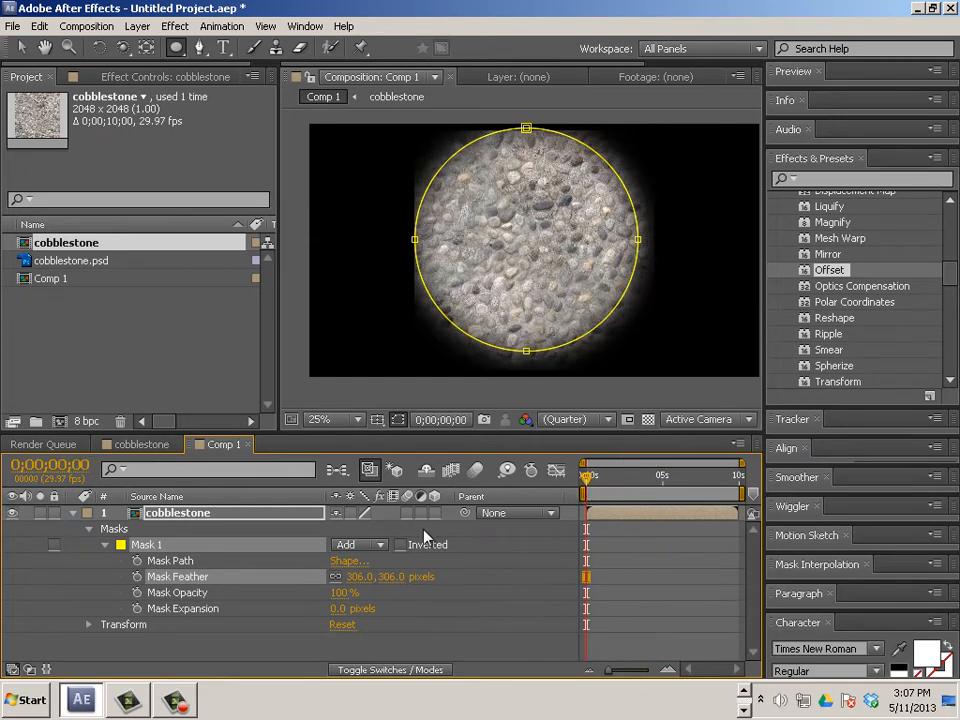
left_click(89, 528)
left_click(75, 515)
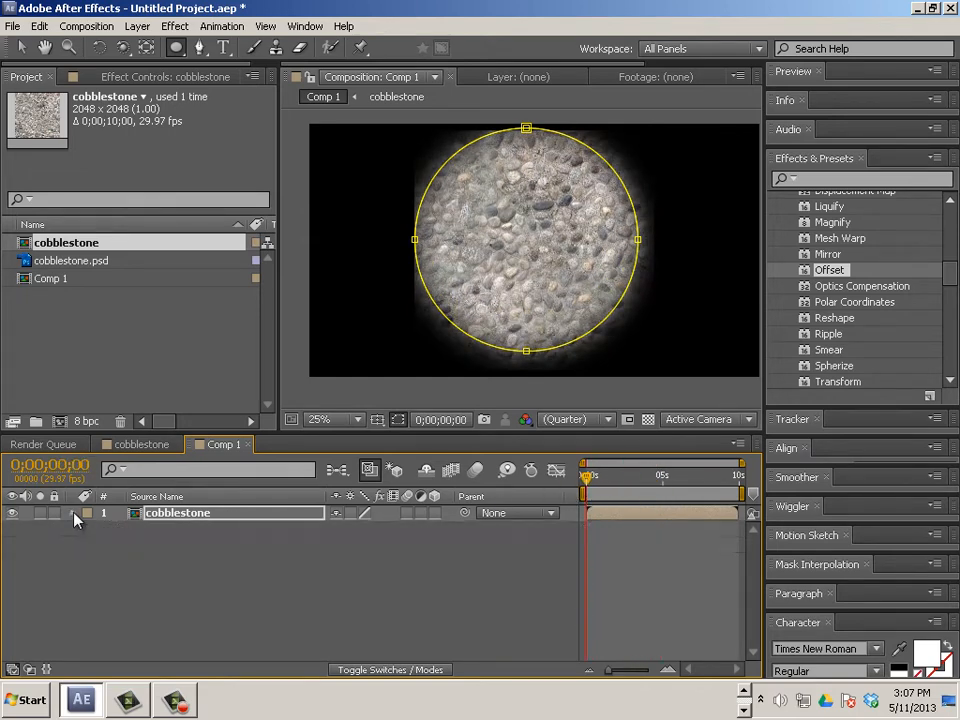
Apply the Polar Coordinates effect to the cobblestone layer in Comp 1.
left_click(165, 570)
left_click(184, 515)
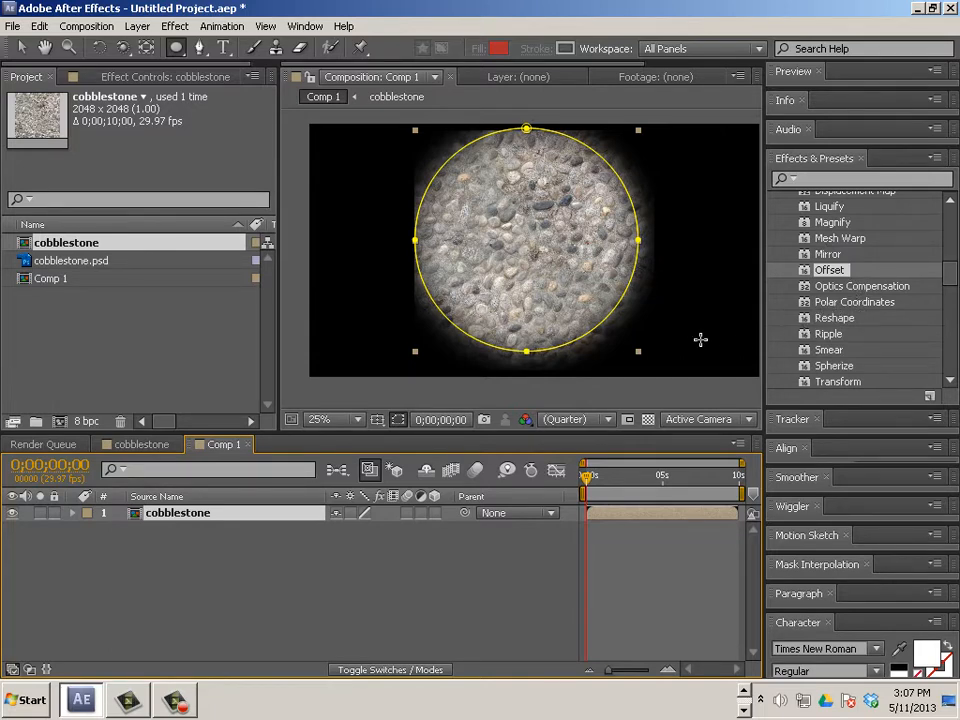
left_click(820, 304)
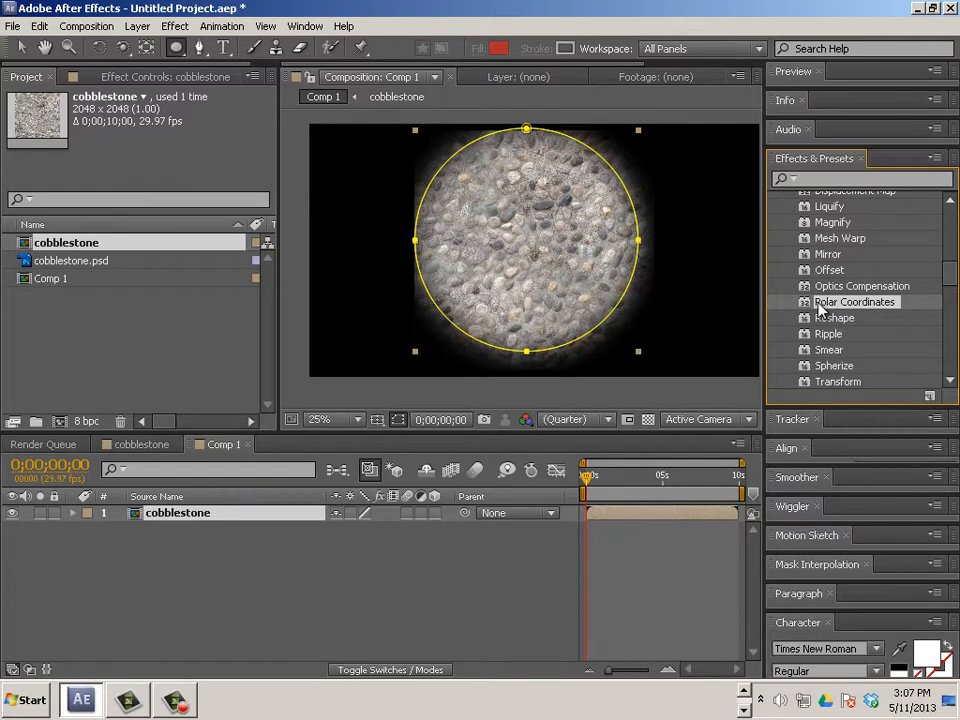
left_click(221, 522)
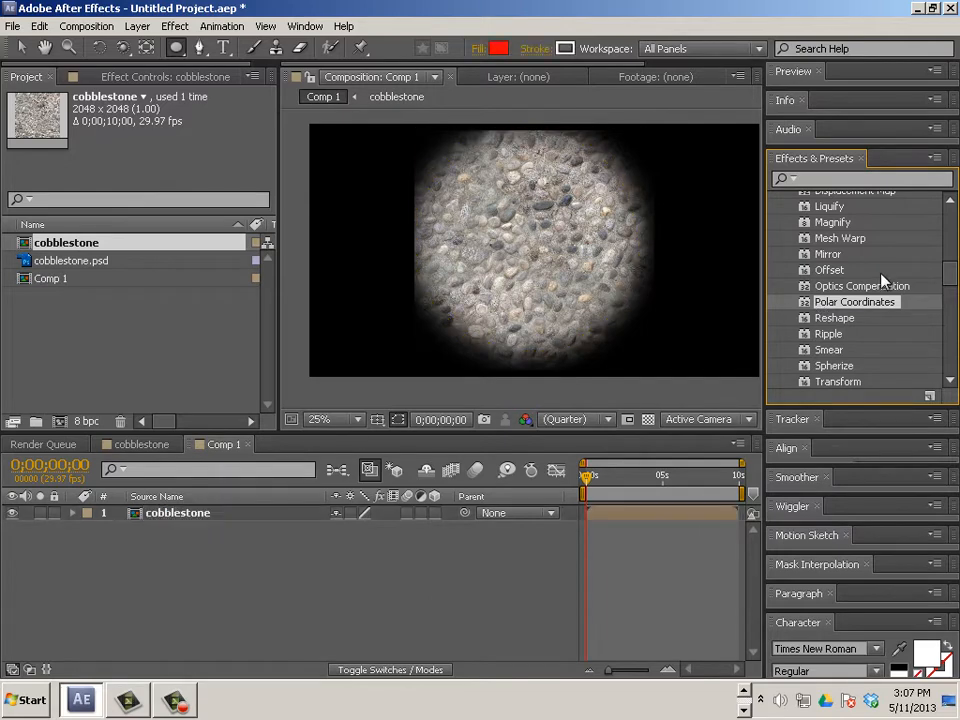
mouse_move(950, 273)
left_mouse_down()
mouse_move(950, 222)
mouse_move(951, 279)
left_mouse_up()
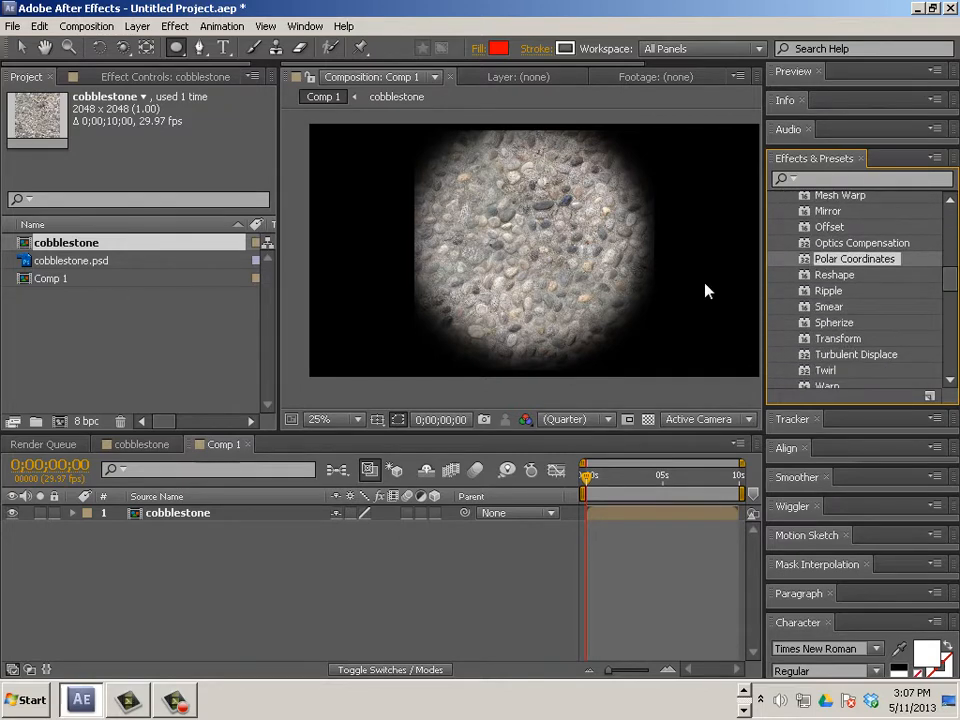
left_click_drag(855, 259, 178, 522)
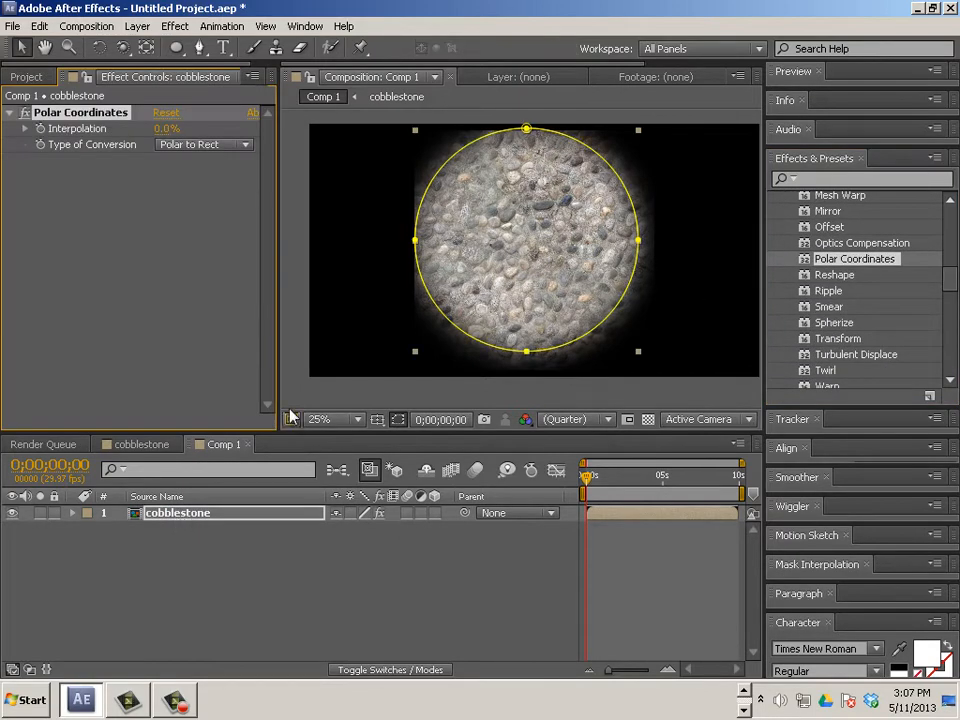
Set the Polar Coordinates conversion type to Rect to Polar and its interpolation to 100%.
left_click(206, 145)
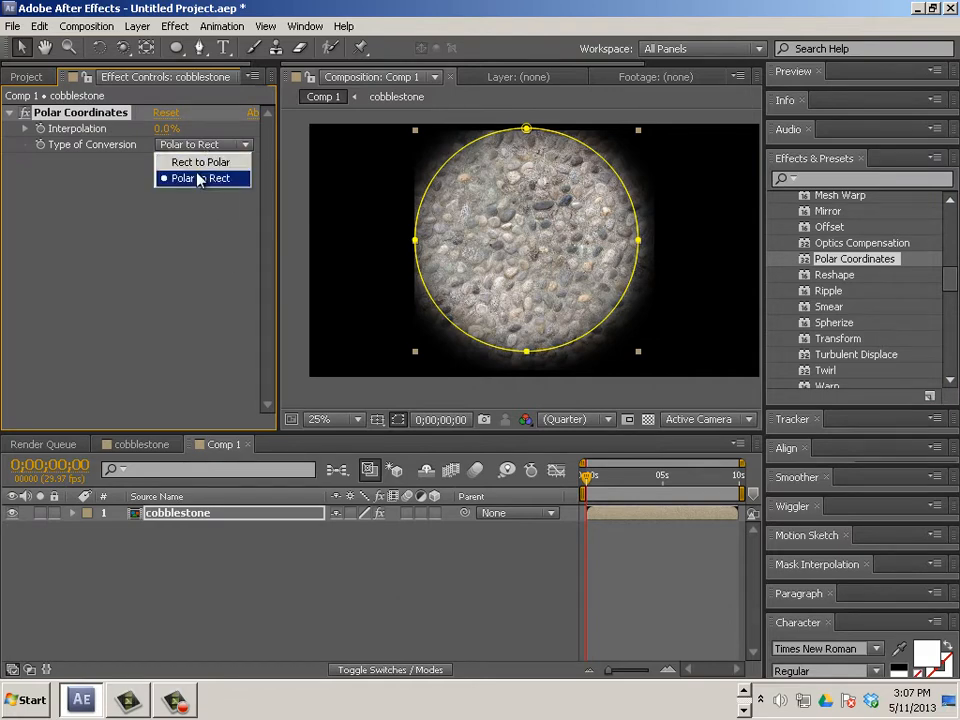
left_click(193, 179)
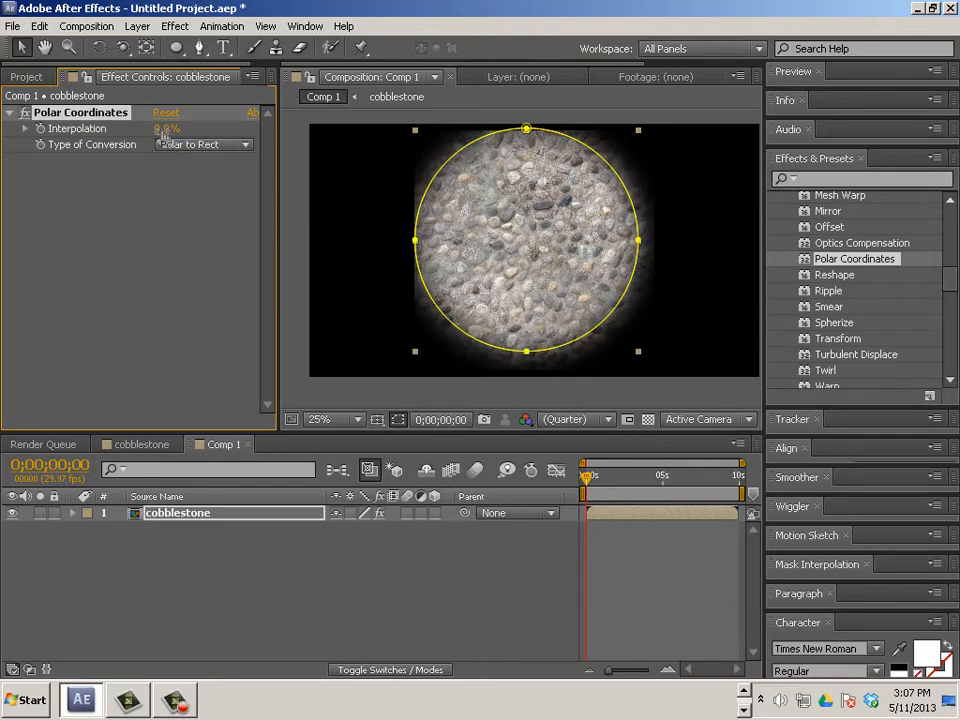
mouse_move(155, 131)
left_mouse_down()
mouse_move(226, 132)
mouse_move(312, 155)
mouse_move(170, 135)
mouse_move(193, 150)
left_mouse_up()
left_click(193, 147)
left_click(196, 162)
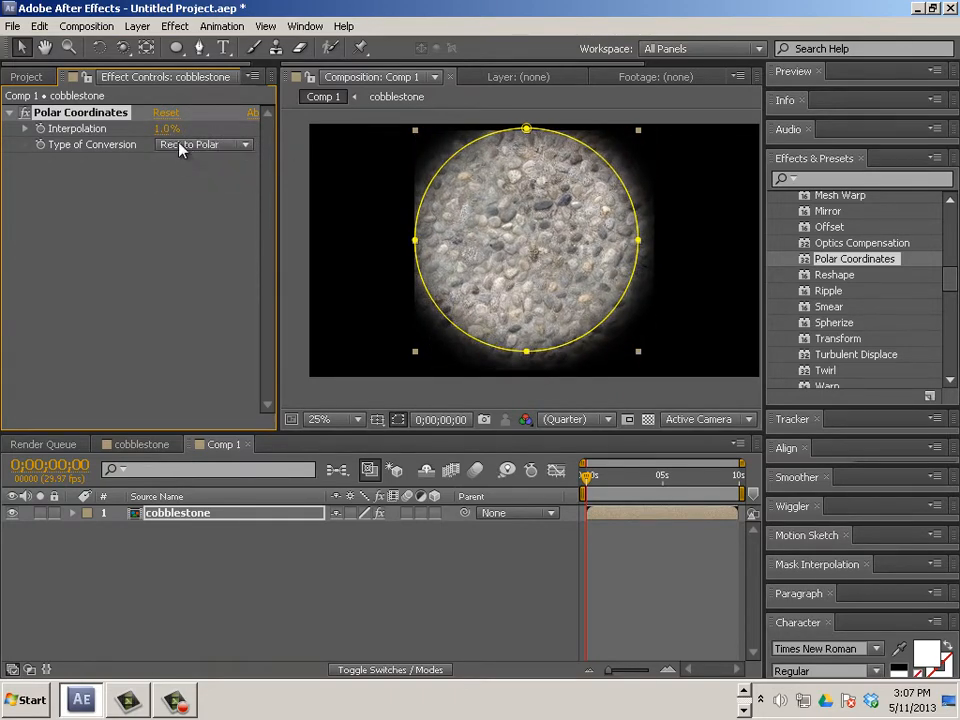
left_click_drag(167, 130, 328, 171)
left_click(218, 147)
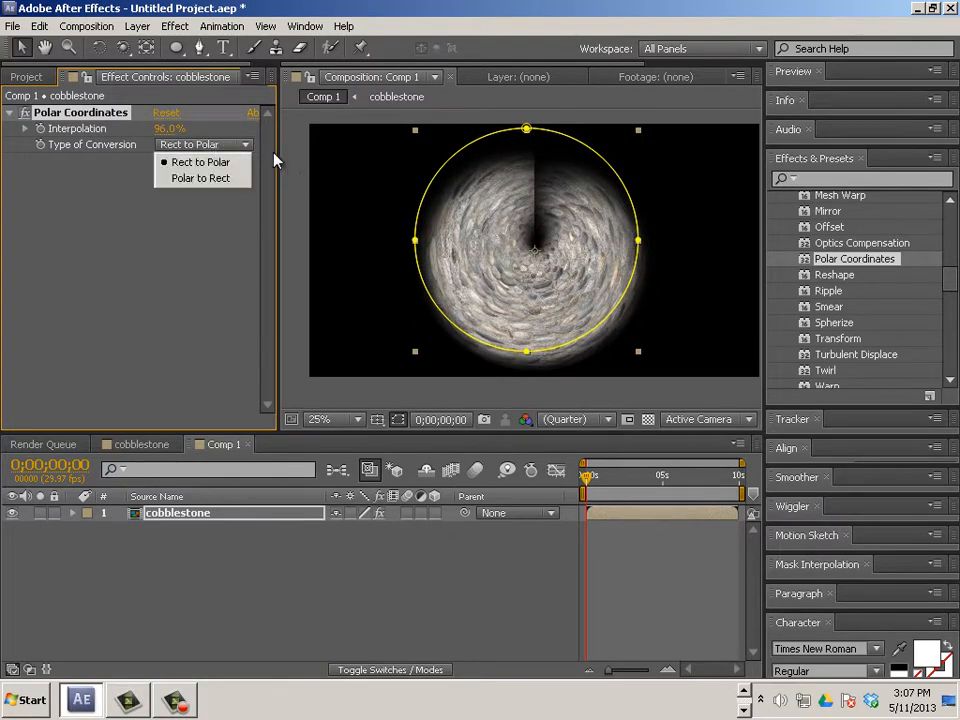
left_click(200, 162)
left_click_drag(169, 129, 231, 138)
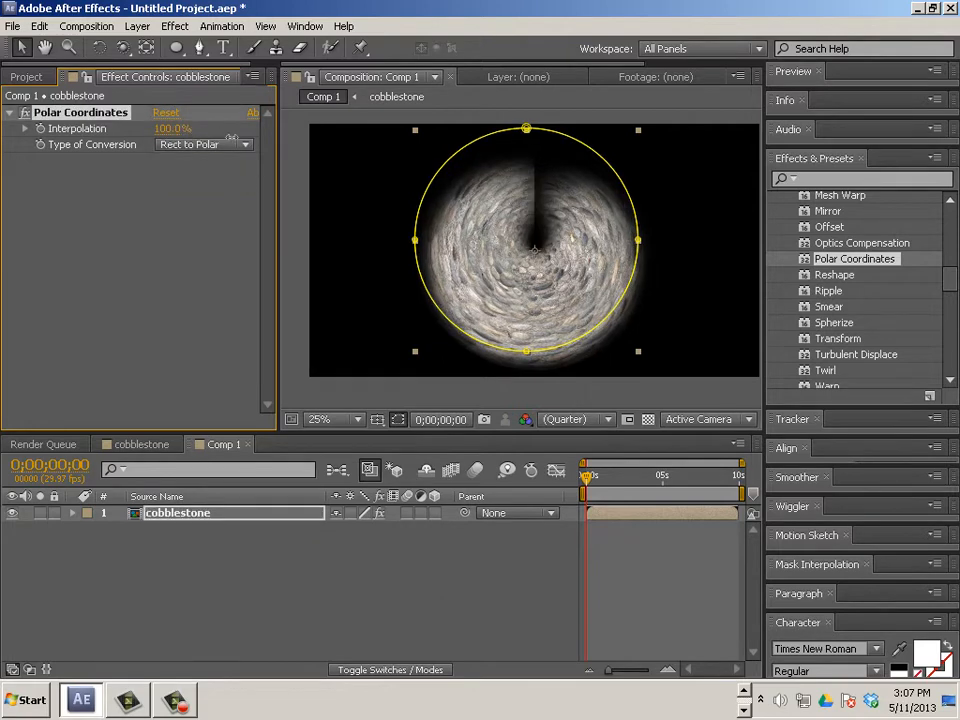
Make the cobblestone layer 3D and tilt it back with the Rotation tool to an X orientation of 288°.
left_click_drag(600, 482, 569, 477)
left_click(435, 513)
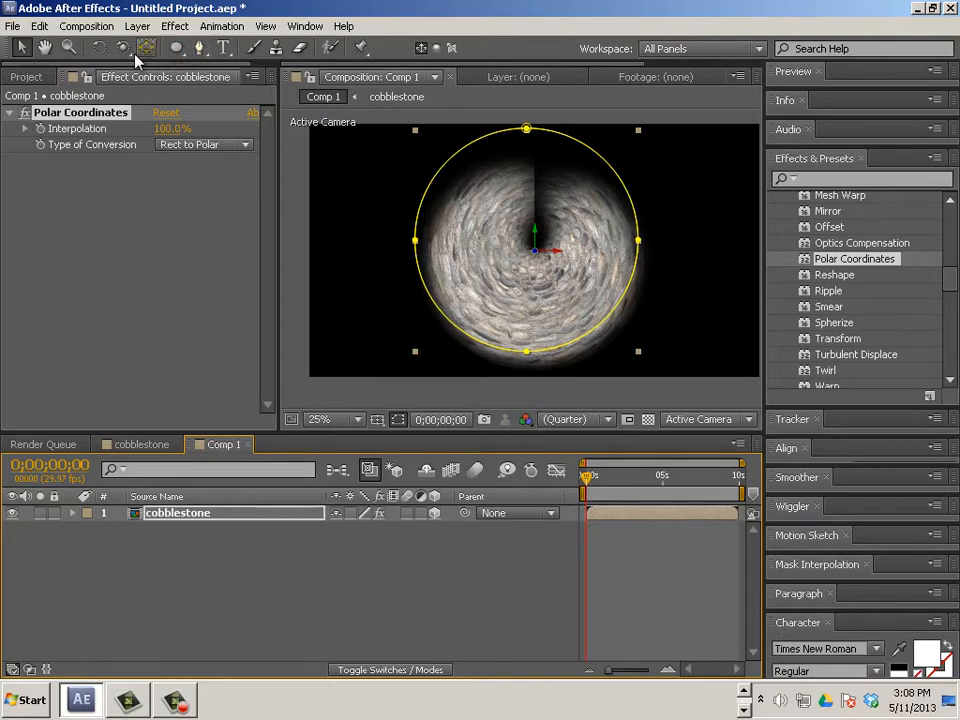
left_click(99, 47)
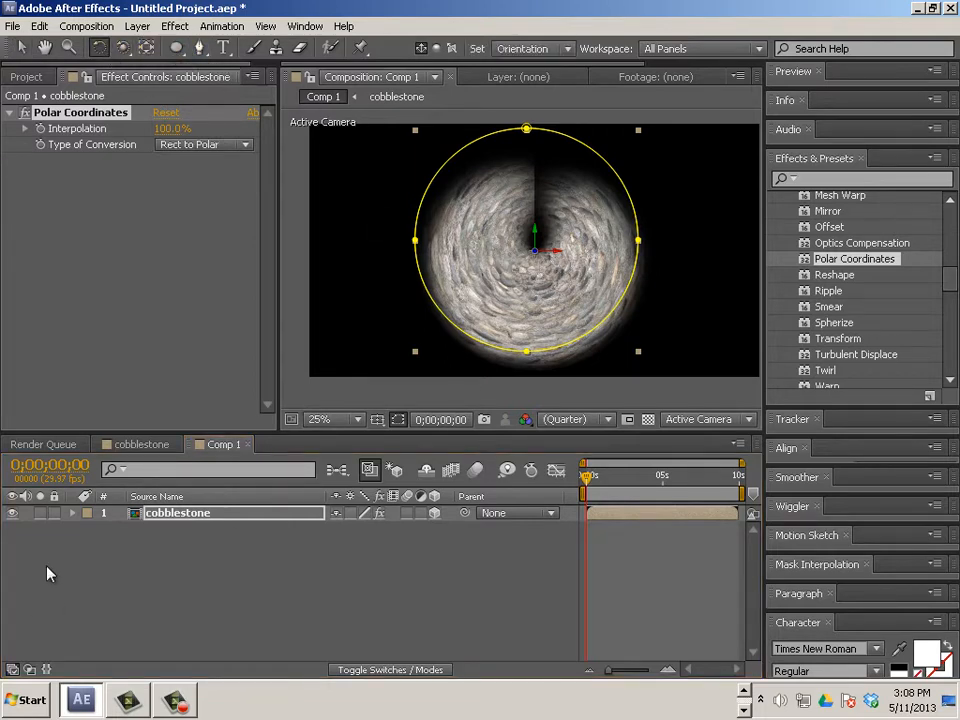
left_click(73, 513)
left_click(120, 561)
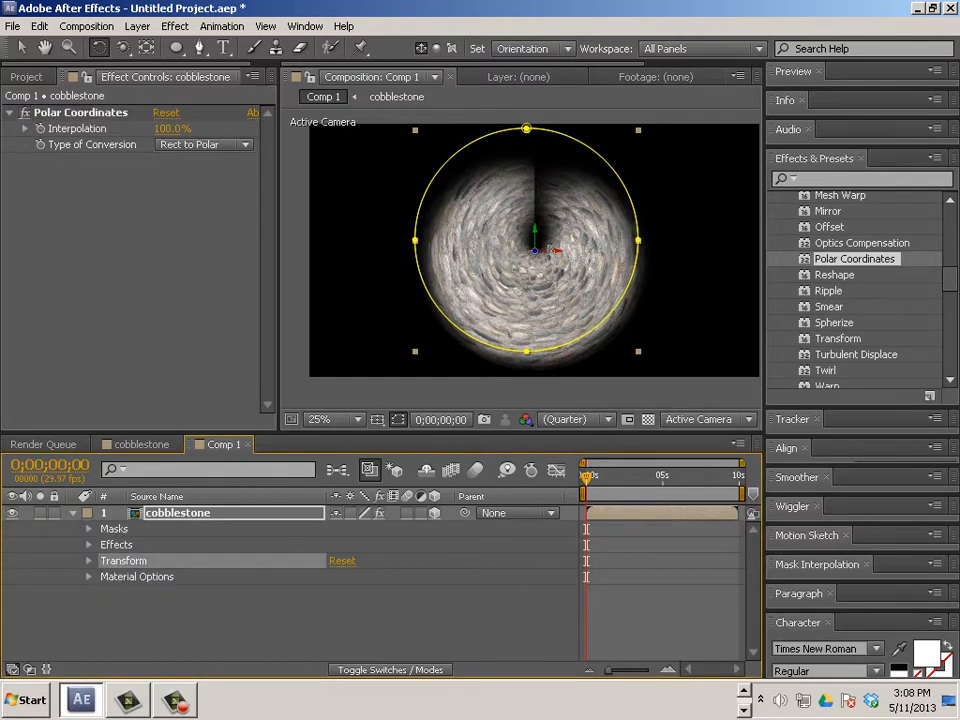
left_click_drag(421, 186, 517, 230)
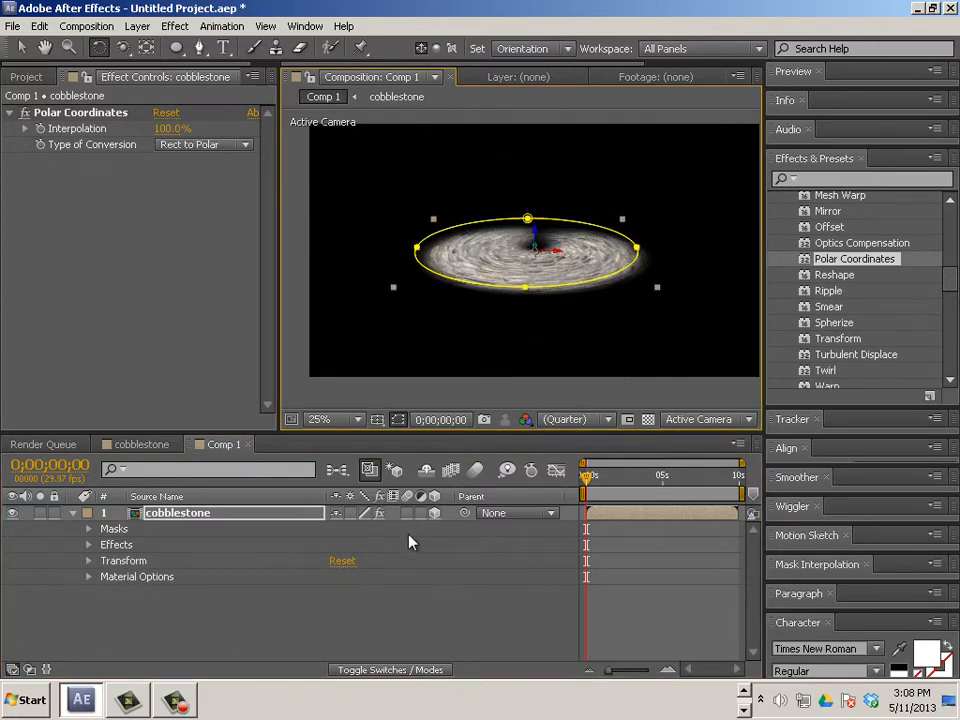
Set the Z value of the cobblestone layer's anchor point to 39 and collapse the layer's properties.
left_click(89, 561)
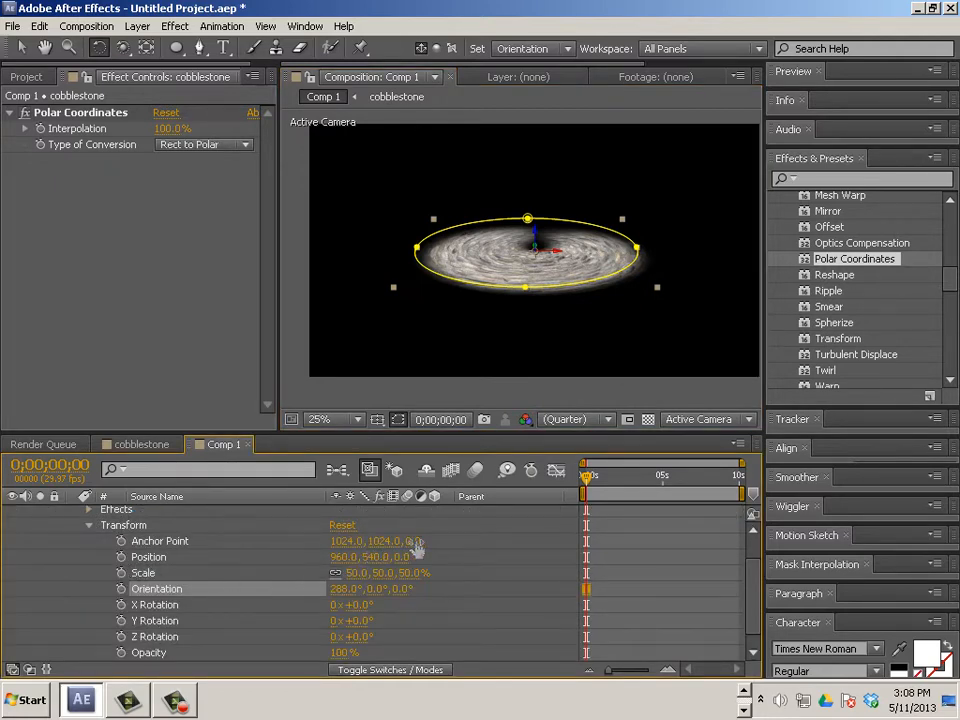
left_click_drag(415, 541, 501, 566)
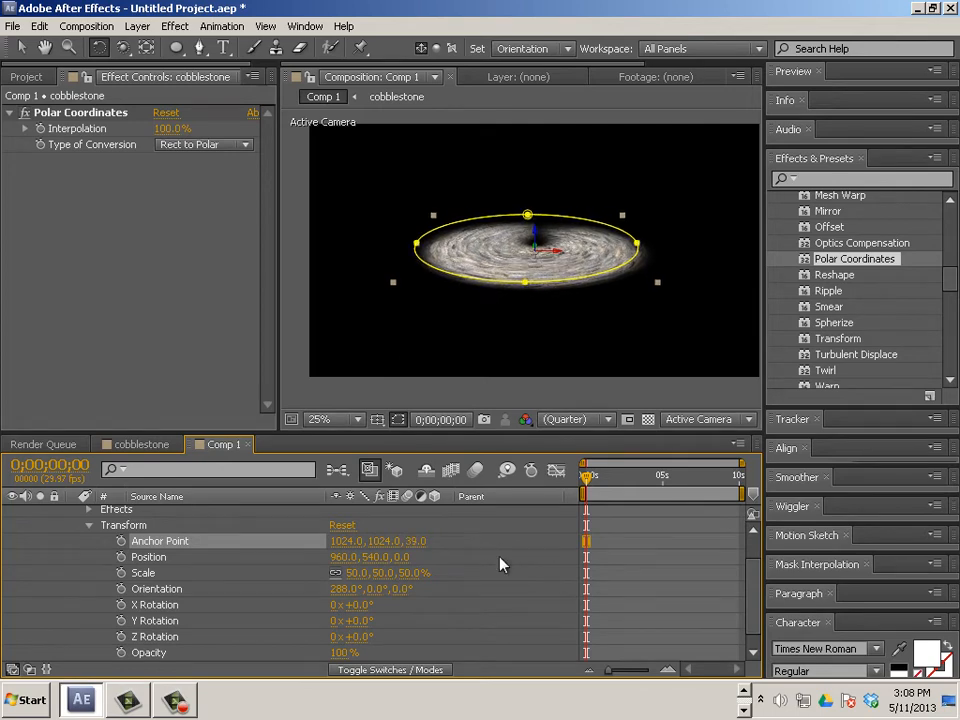
left_click(88, 525)
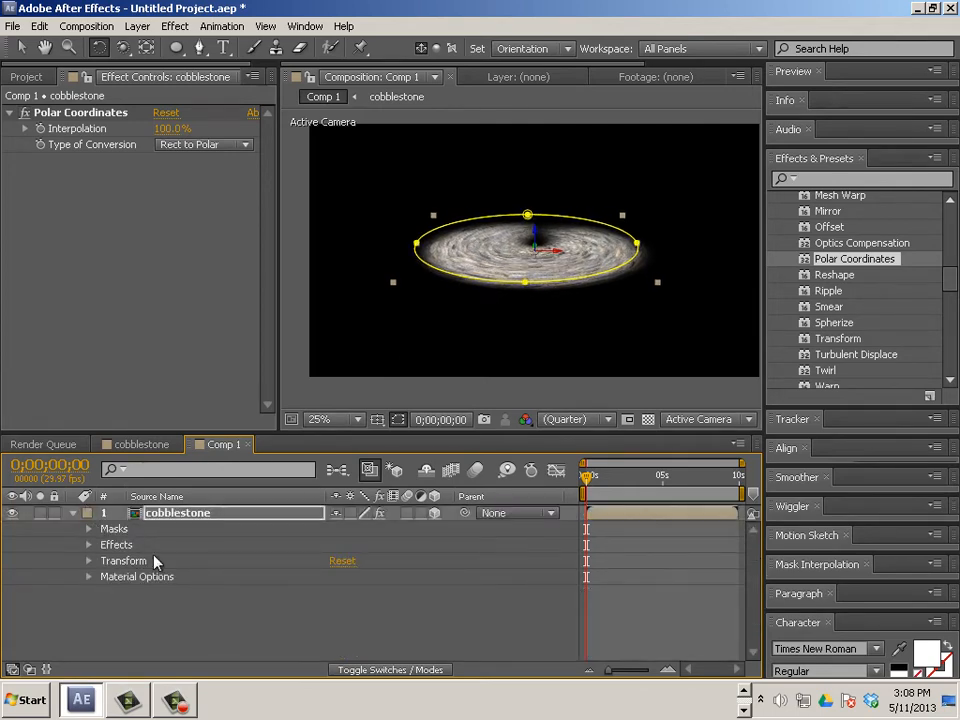
left_click(72, 513)
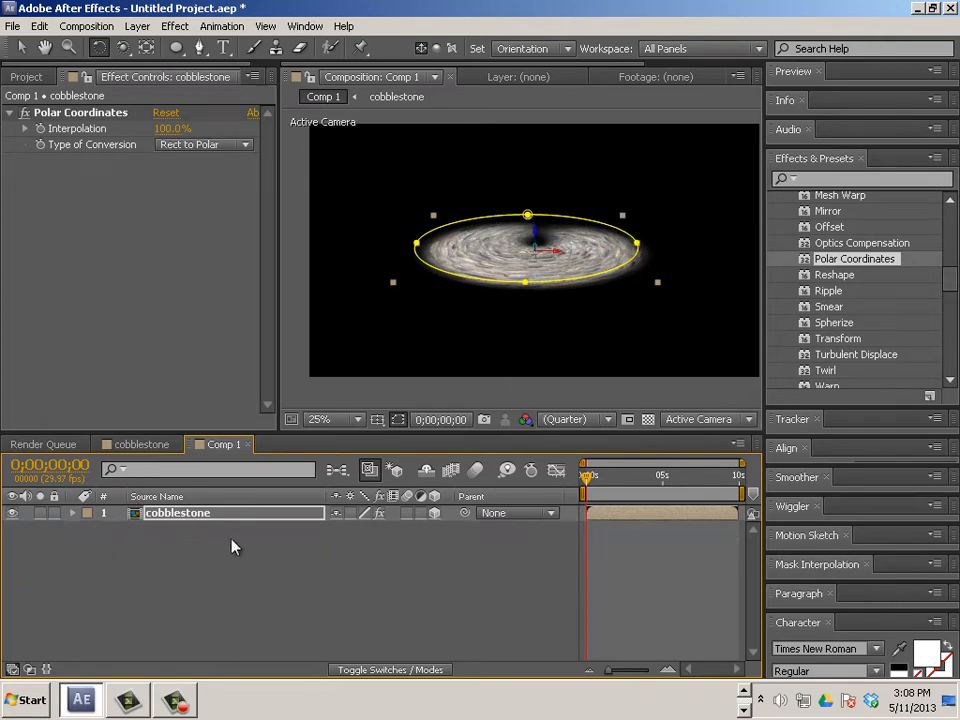
Duplicate the tilted cobblestone layer and flip the copy around its X axis to cover the dark seam.
key("Return")
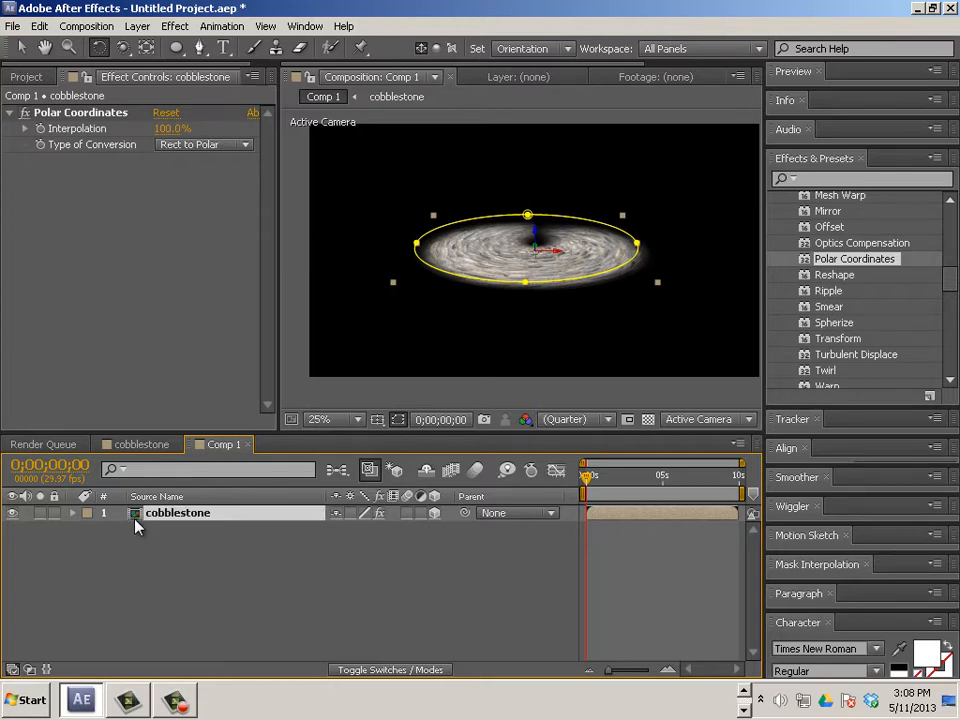
key("ctrl+d")
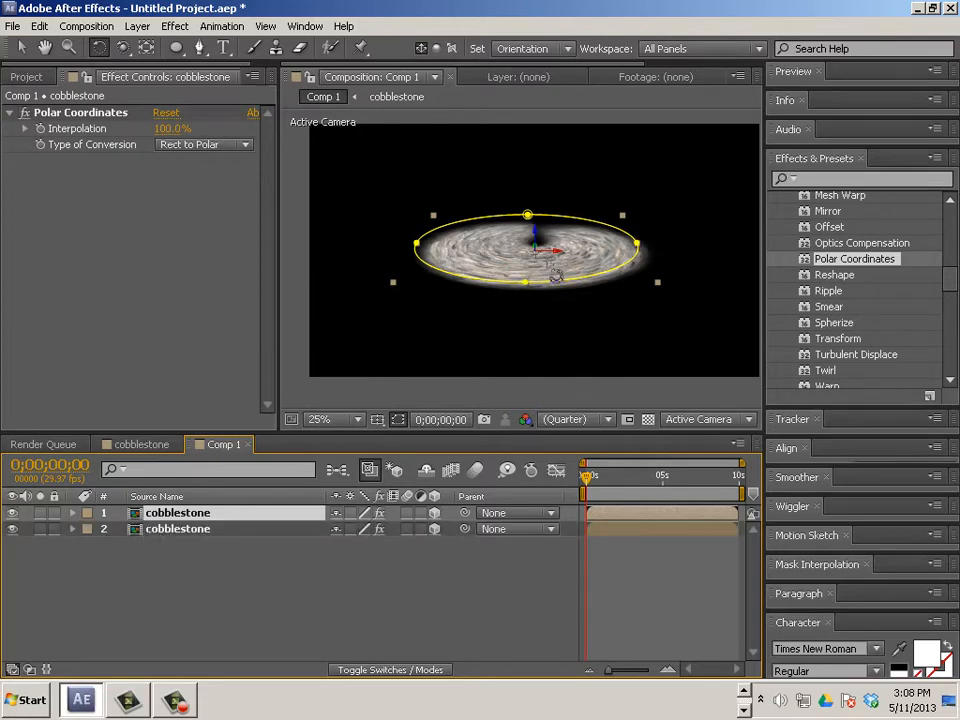
mouse_move(612, 296)
left_mouse_down()
mouse_move(612, 200)
mouse_move(612, 296)
left_mouse_up()
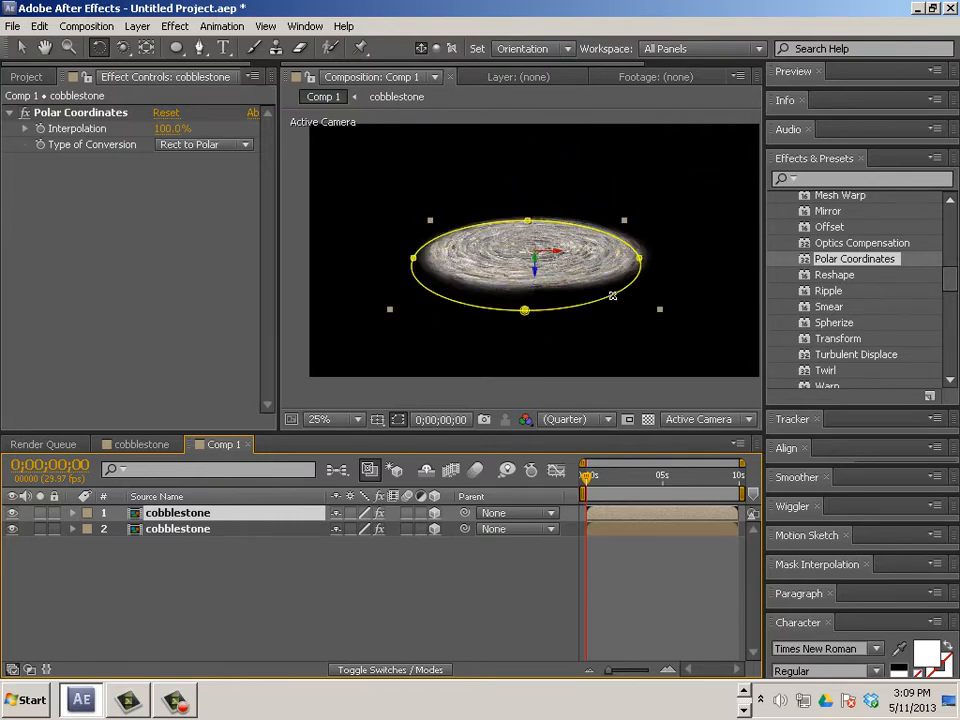
left_click_drag(590, 476, 559, 489)
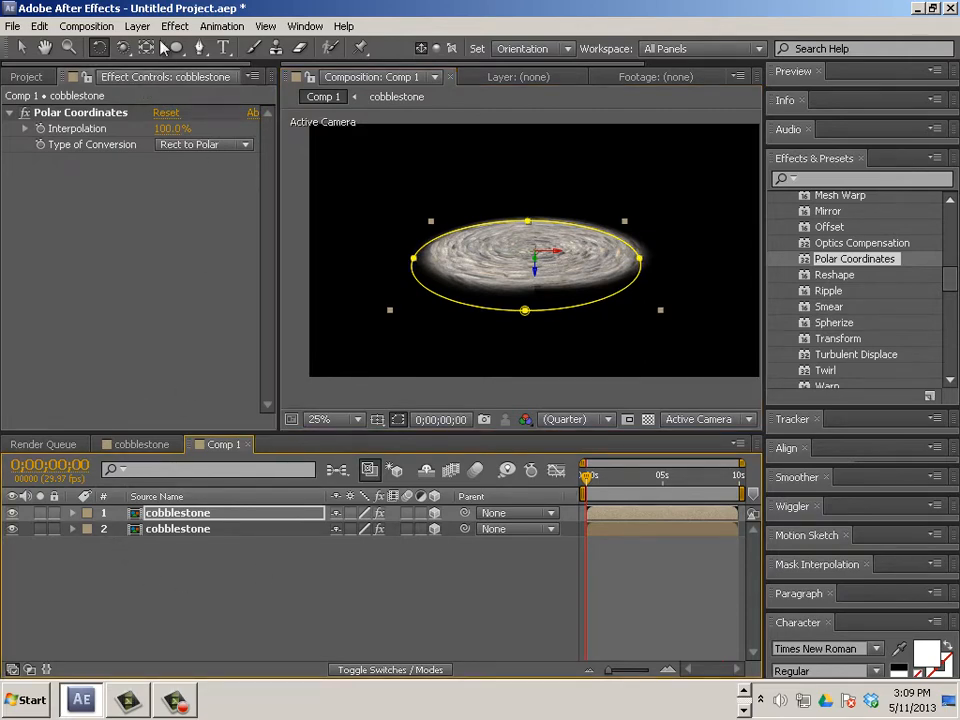
Add a two-node camera named Camera 1 with the 24mm preset to Comp 1.
left_click(215, 27)
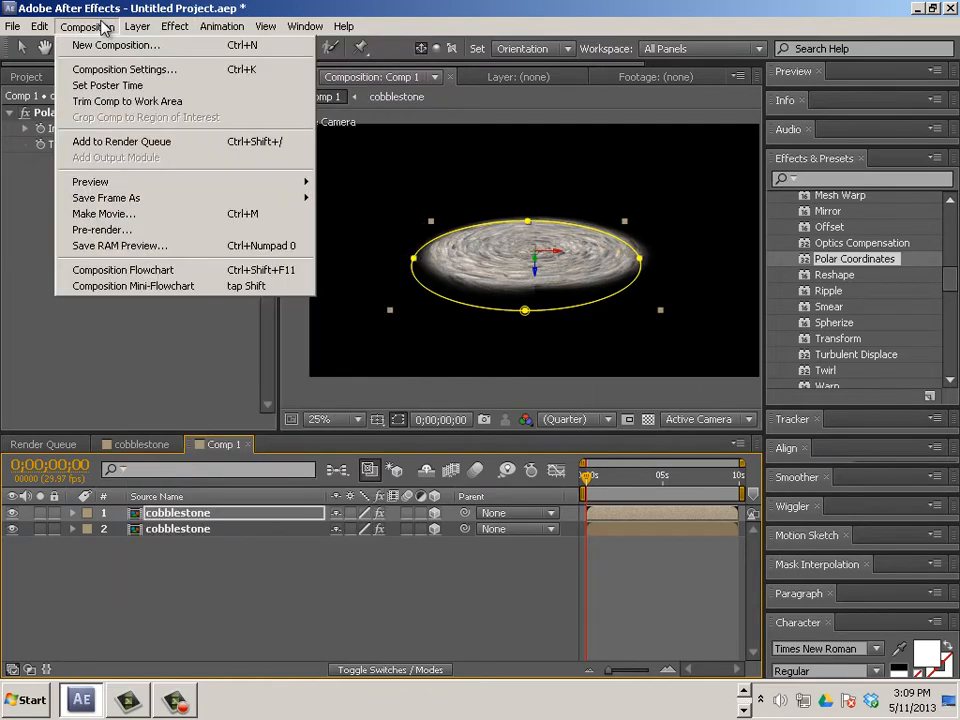
mouse_move(138, 27)
mouse_move(120, 45)
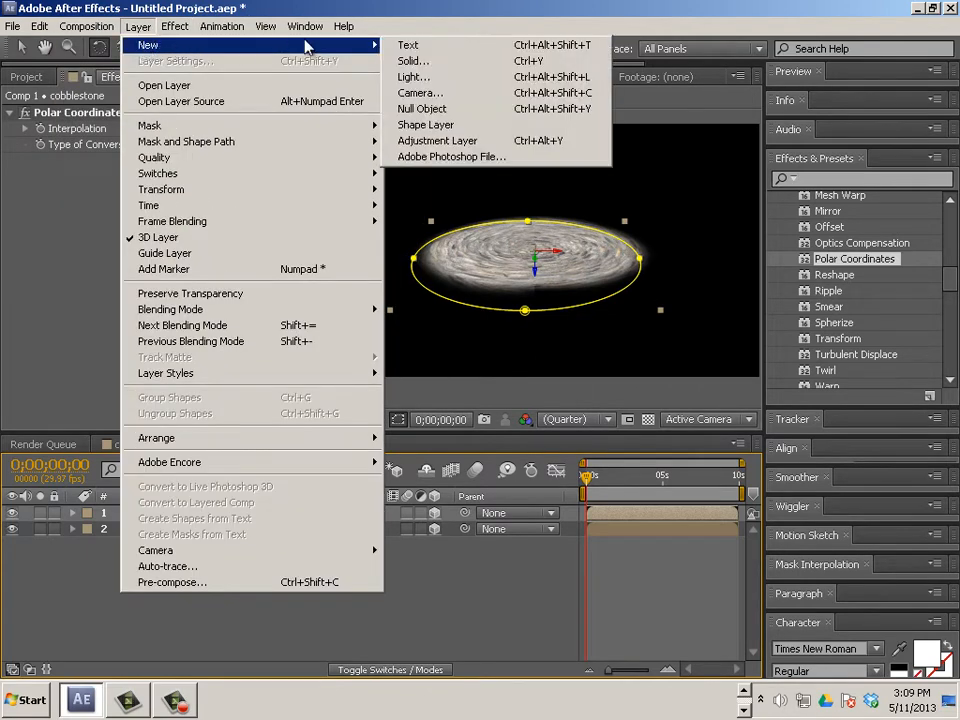
left_click(430, 97)
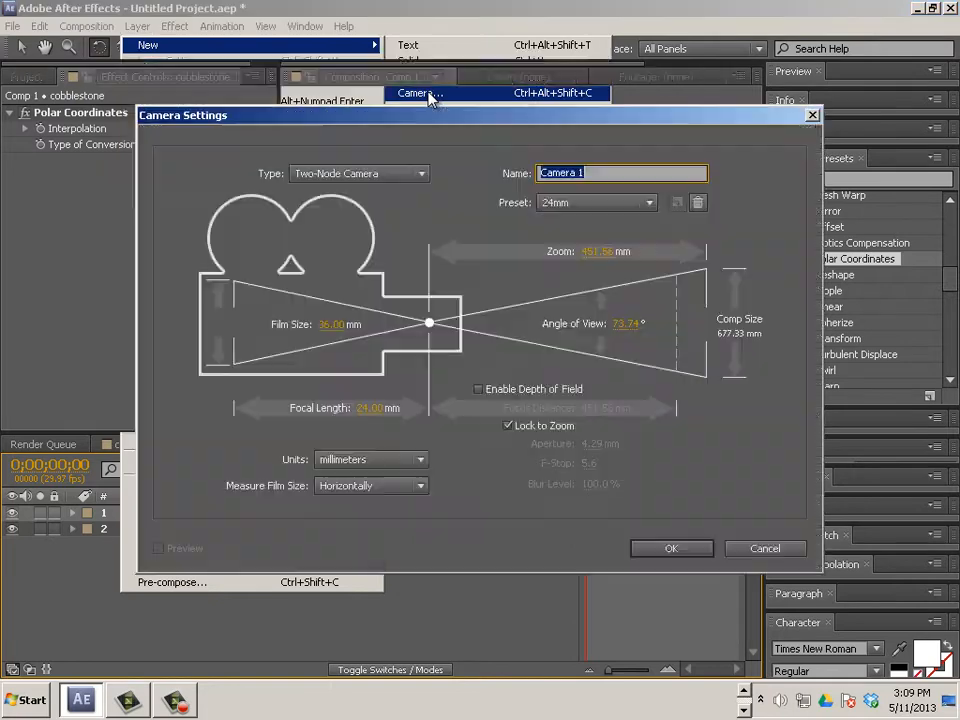
left_click(673, 553)
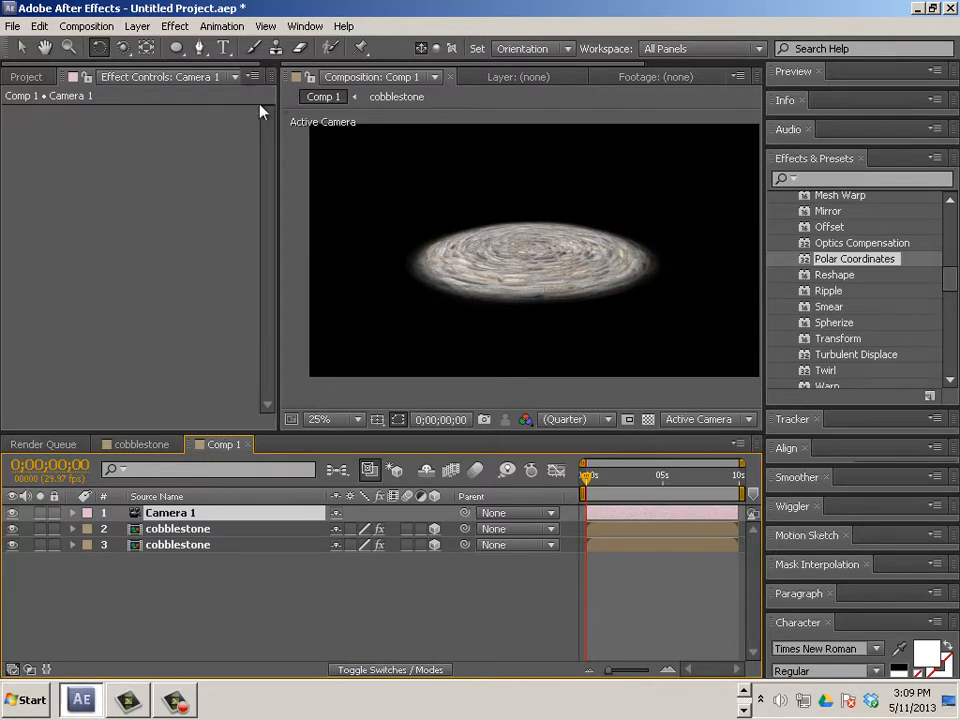
Track Camera 1 in close to the cobblestone disc, shift the disc slightly lower in the frame, and preview the animation.
left_click(122, 48)
left_click_drag(122, 50, 180, 108)
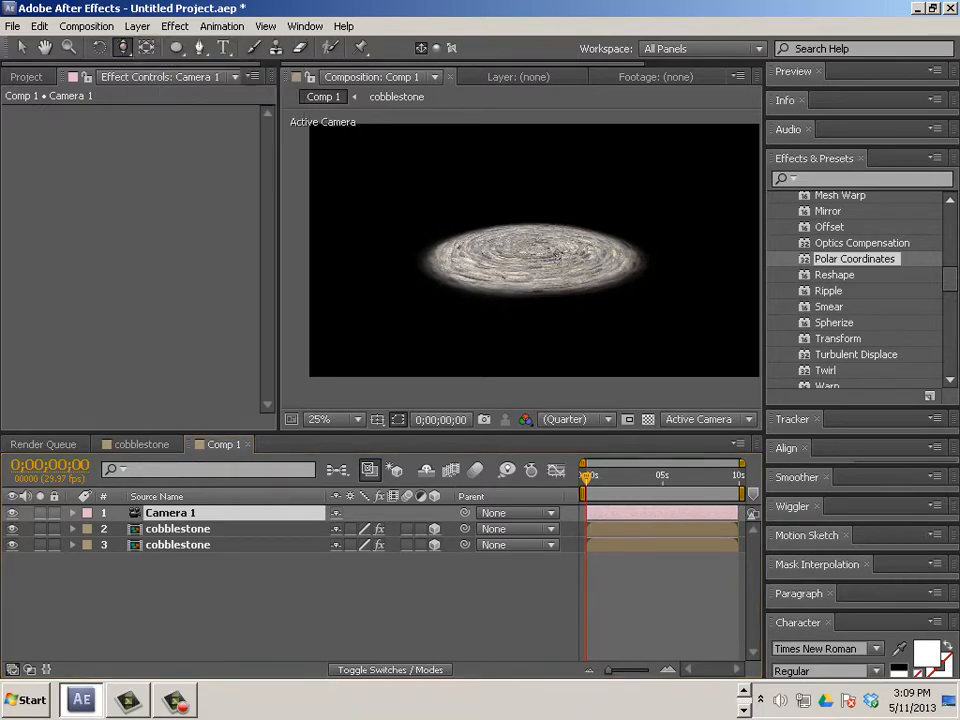
left_click_drag(546, 230, 514, 139)
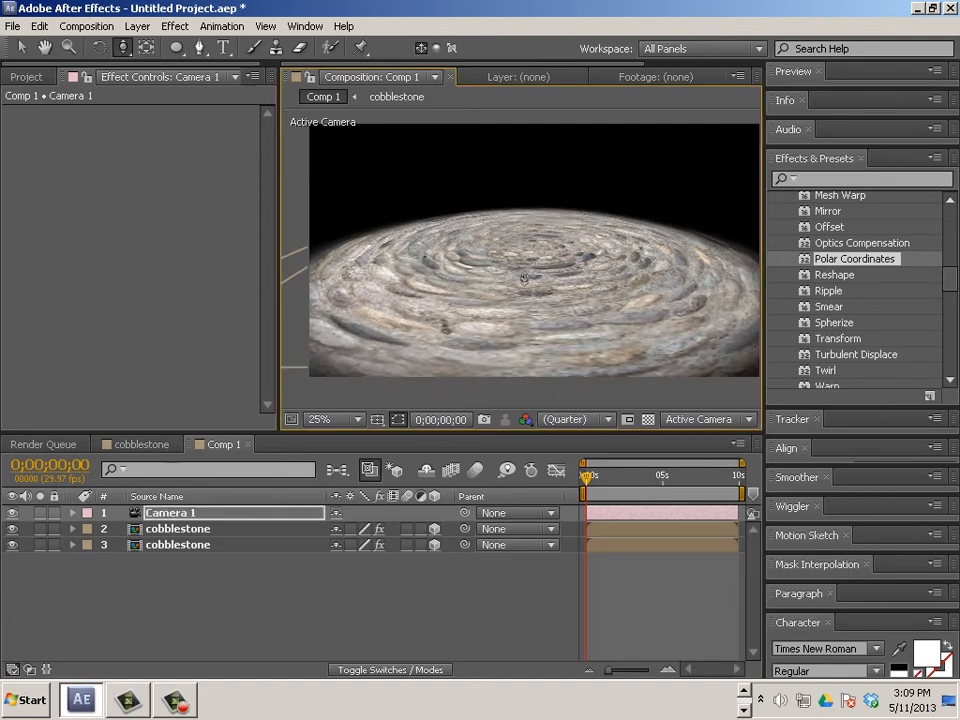
left_click_drag(122, 47, 163, 88)
left_click_drag(466, 232, 468, 252)
key("space")
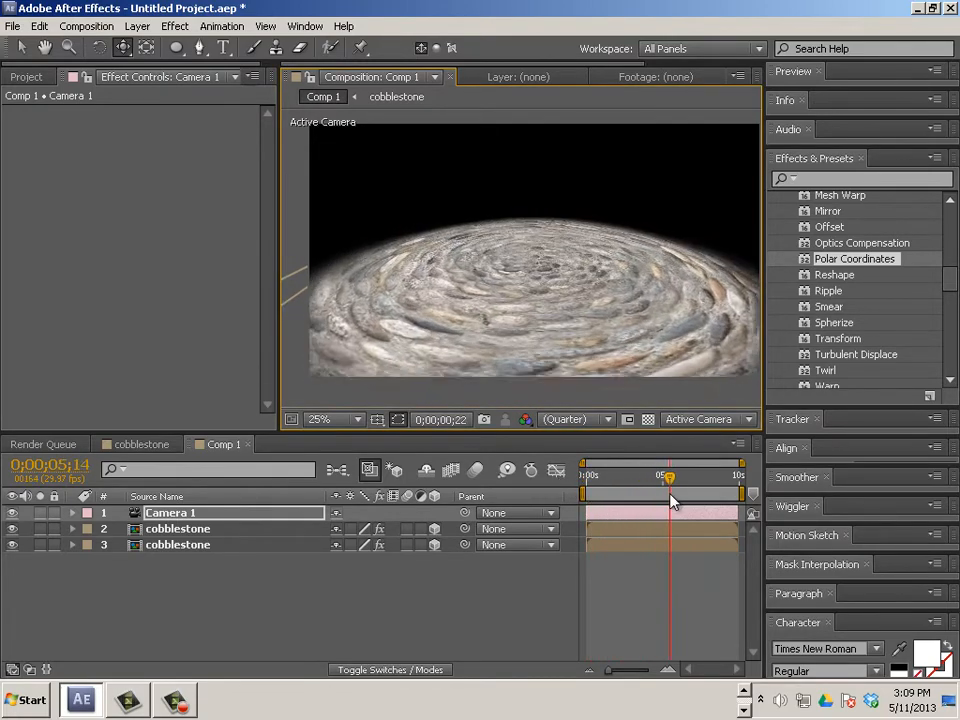
left_click_drag(652, 500, 574, 486)
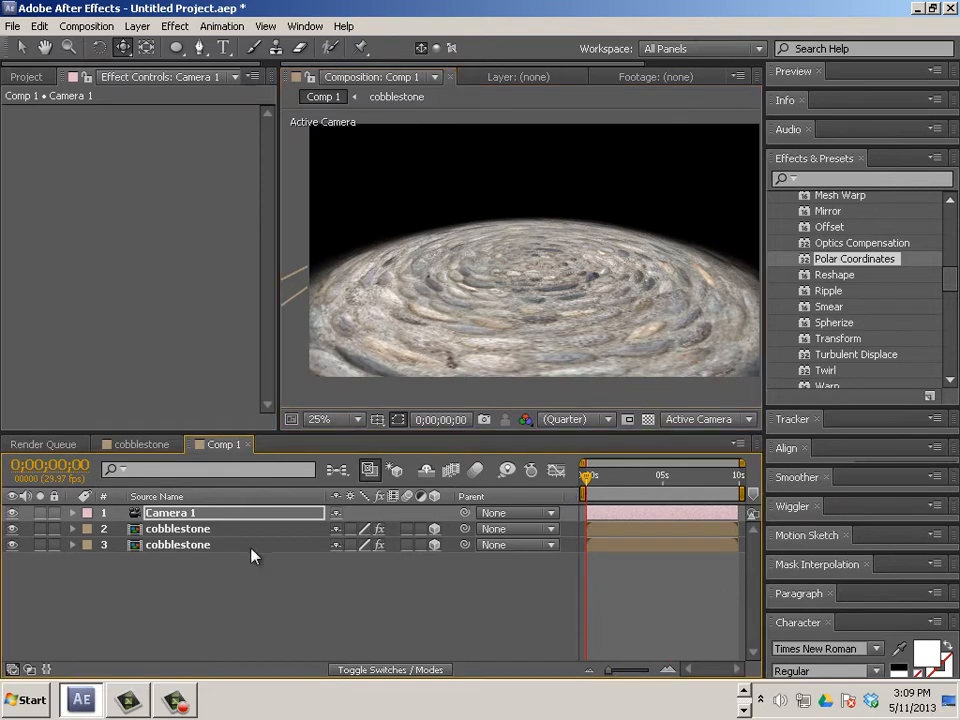
Try the Warp effect on the lowest cobblestone layer and undo it.
left_click(178, 545)
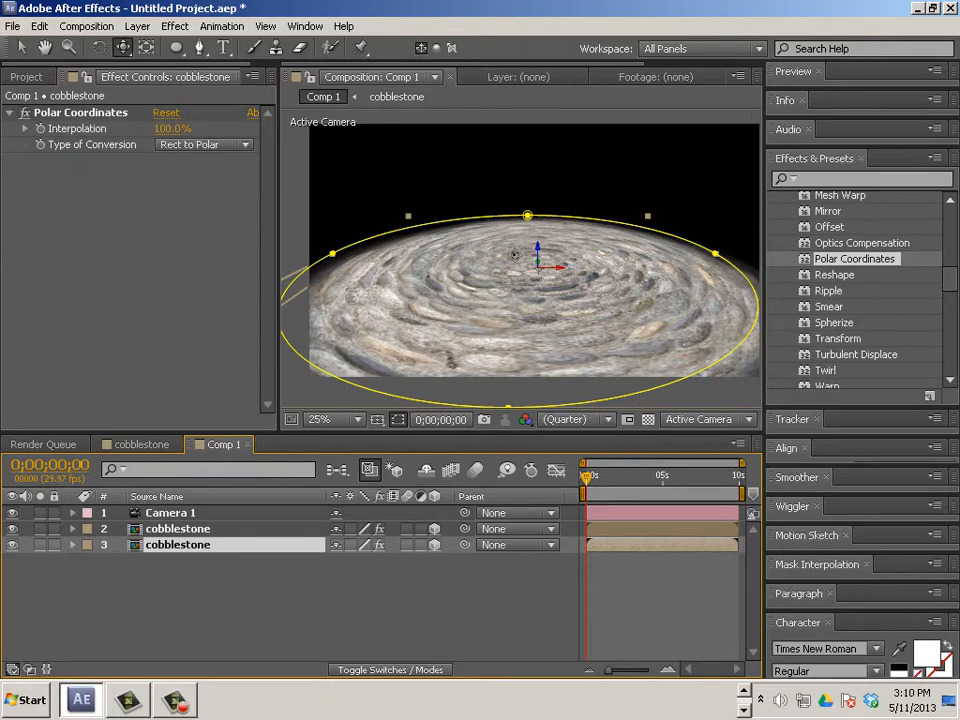
left_click_drag(950, 279, 927, 312)
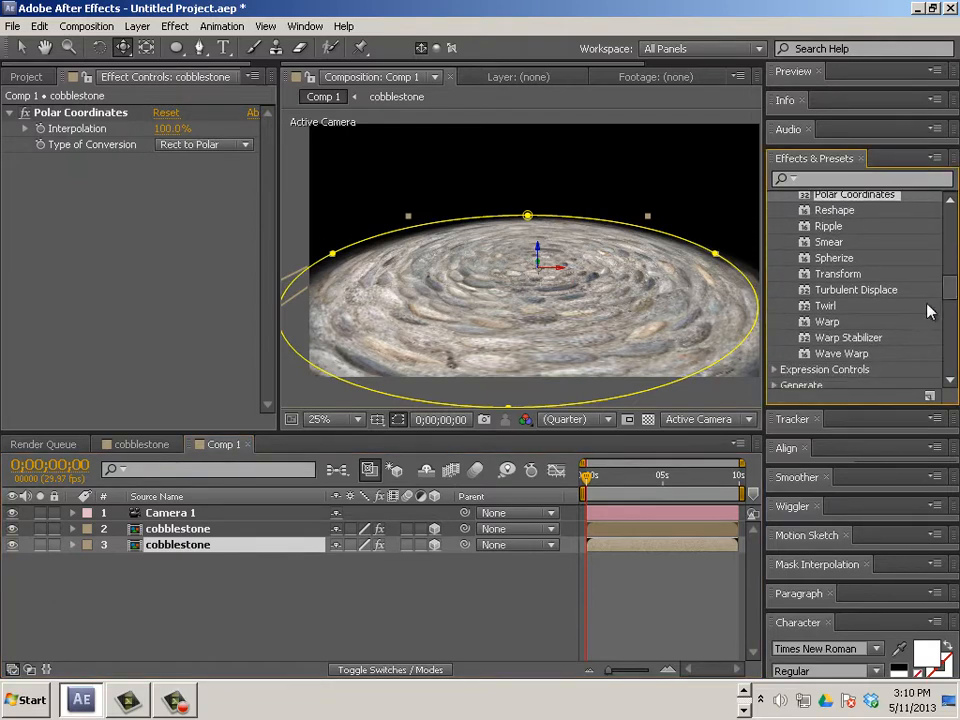
left_click(826, 322)
left_click_drag(826, 320, 210, 546)
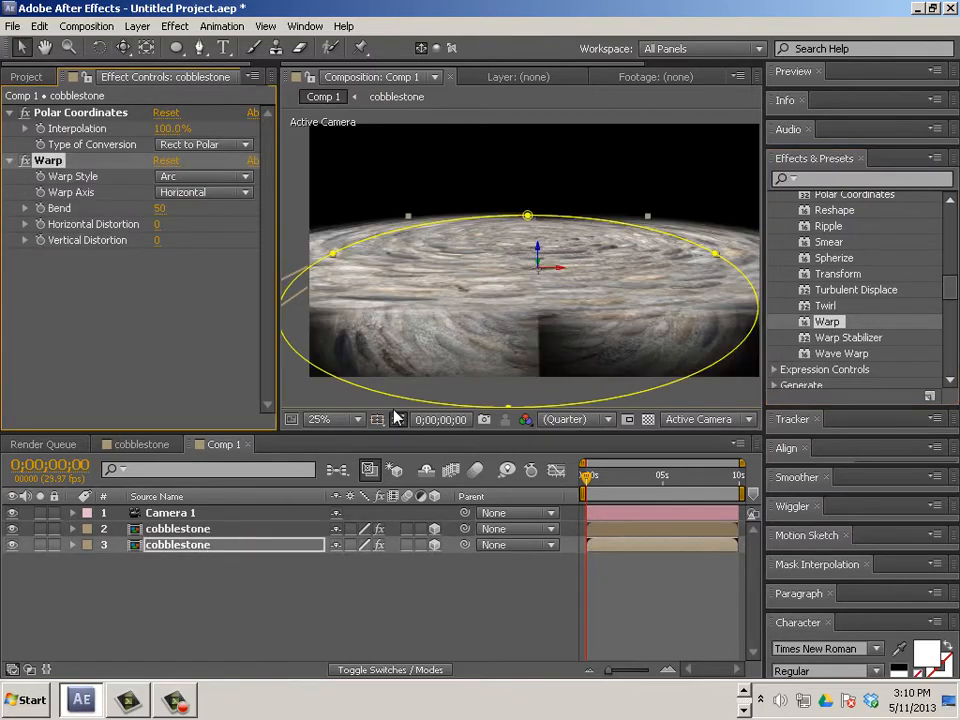
key("ctrl+z")
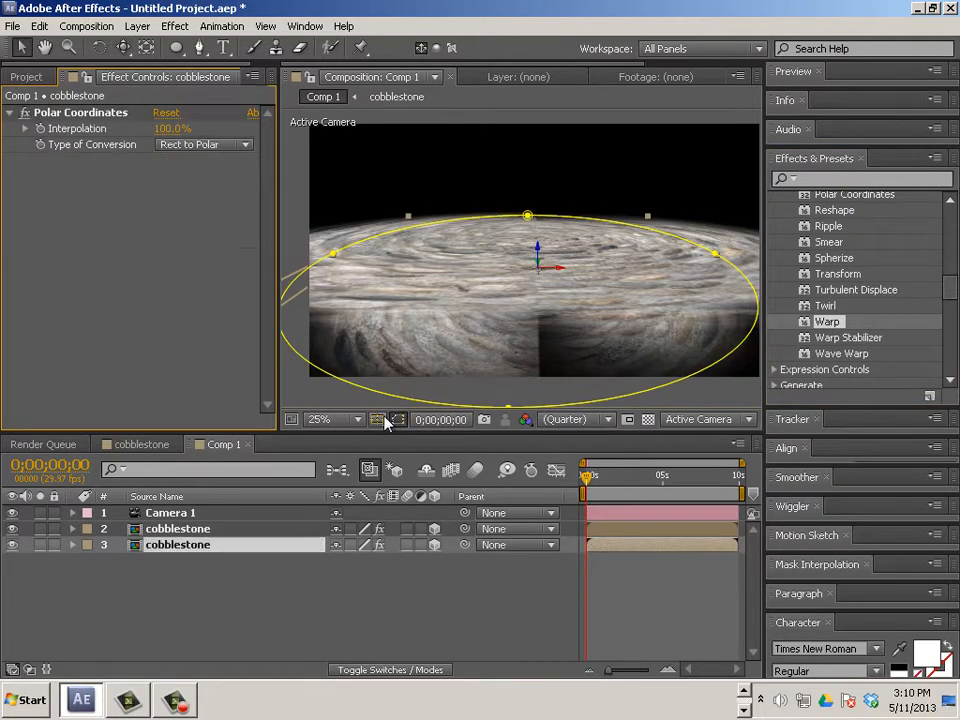
Apply the Mesh Warp effect to the lowest cobblestone layer.
left_click(852, 353)
scroll(883, 332, "up", 1)
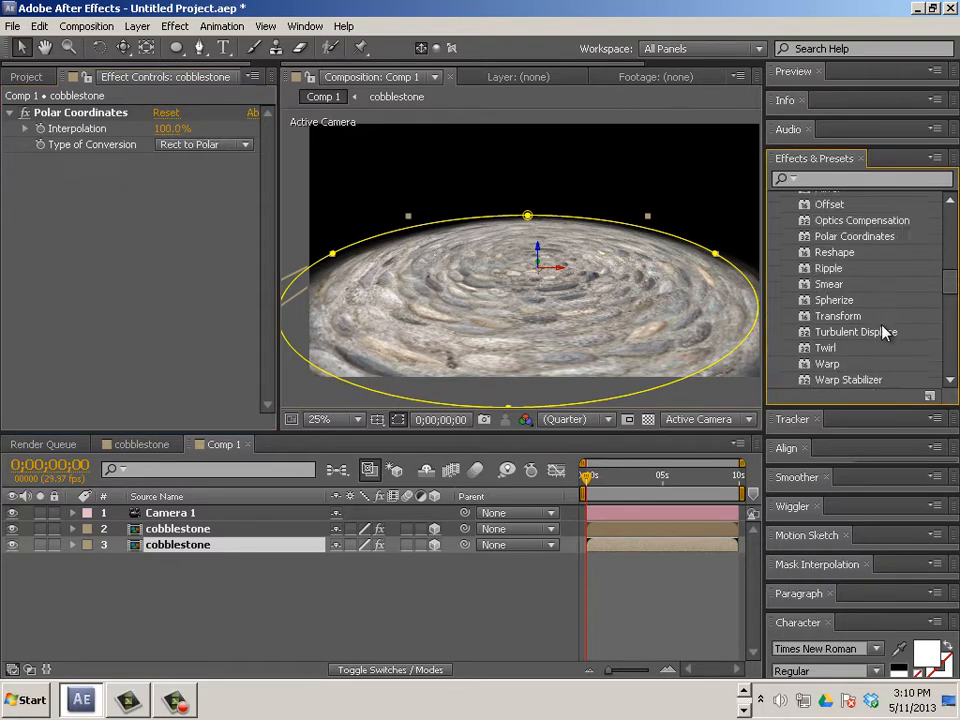
scroll(879, 339, "down", 1)
scroll(880, 342, "up", 1)
scroll(810, 285, "up", 3)
left_click(820, 258)
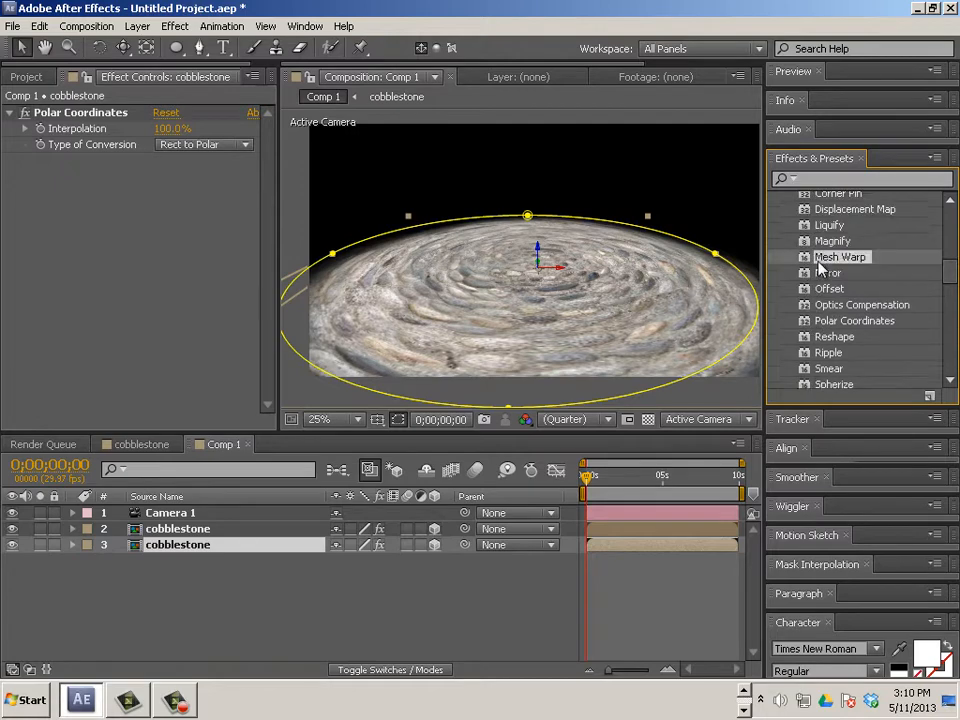
left_click_drag(813, 262, 207, 550)
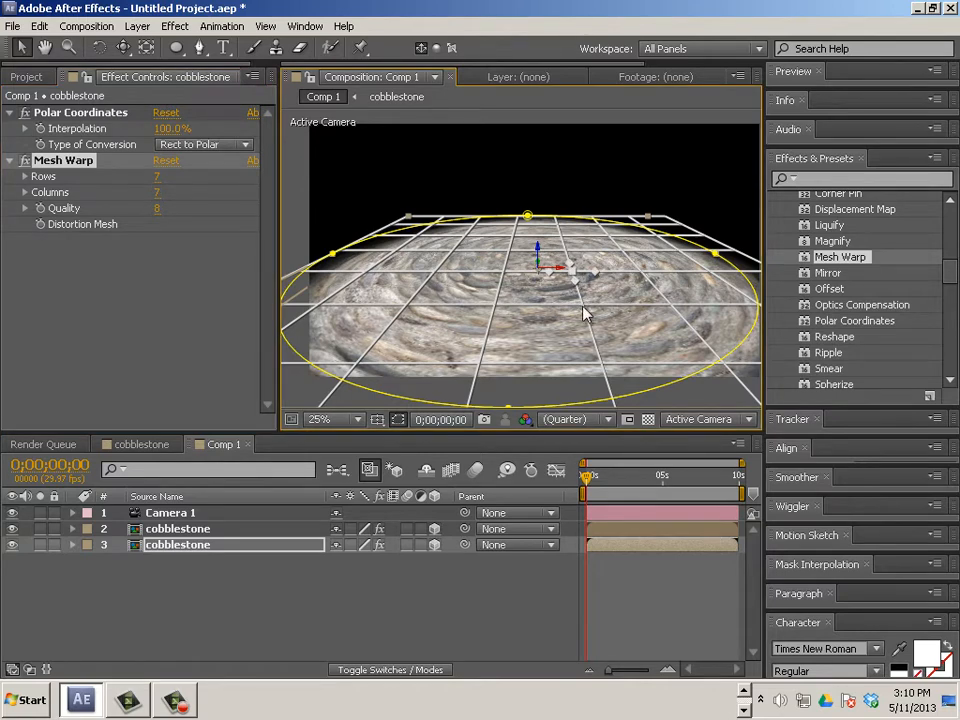
Pull the two mesh points beside the disc's centre downward to form a dip, and preview the animation.
left_click_drag(500, 314, 500, 304)
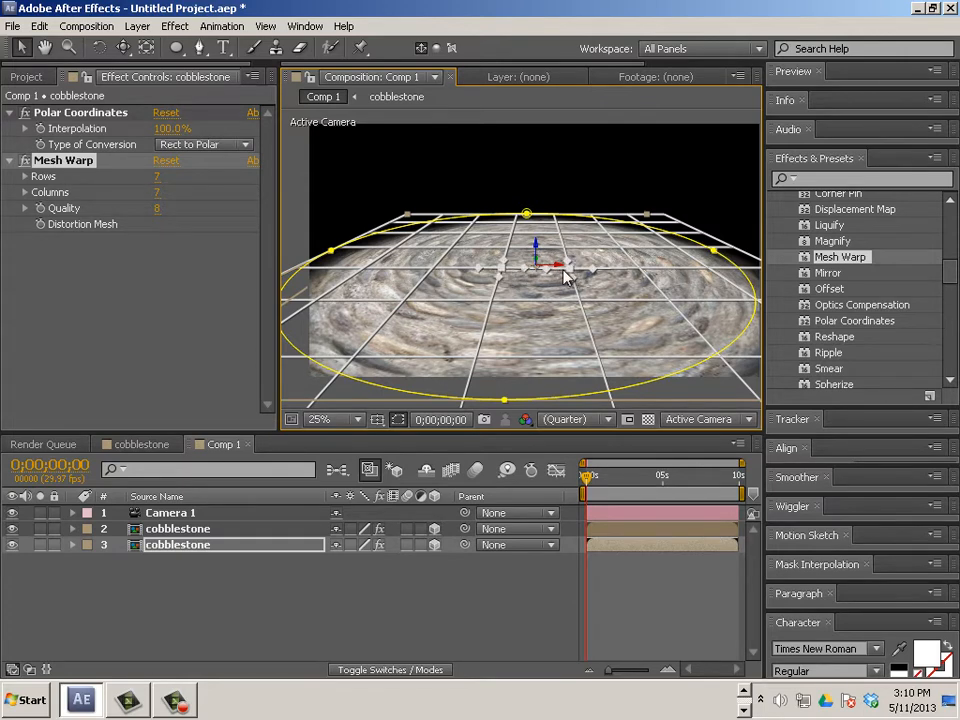
mouse_move(572, 277)
left_mouse_down()
mouse_move(577, 335)
mouse_move(575, 295)
left_mouse_up()
key("space")
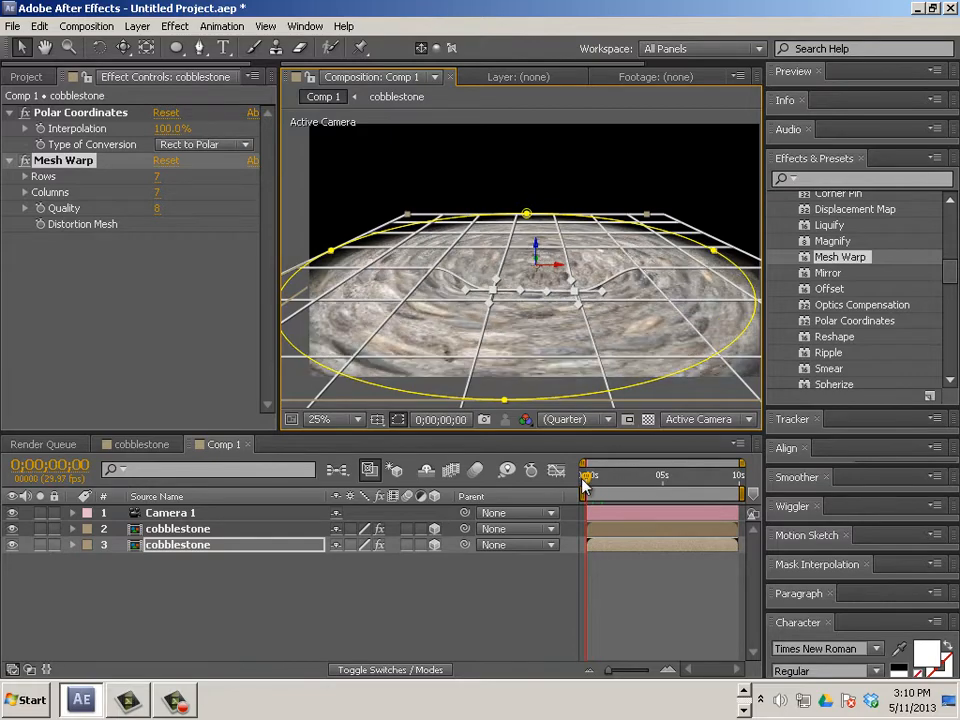
left_click_drag(621, 476, 572, 489)
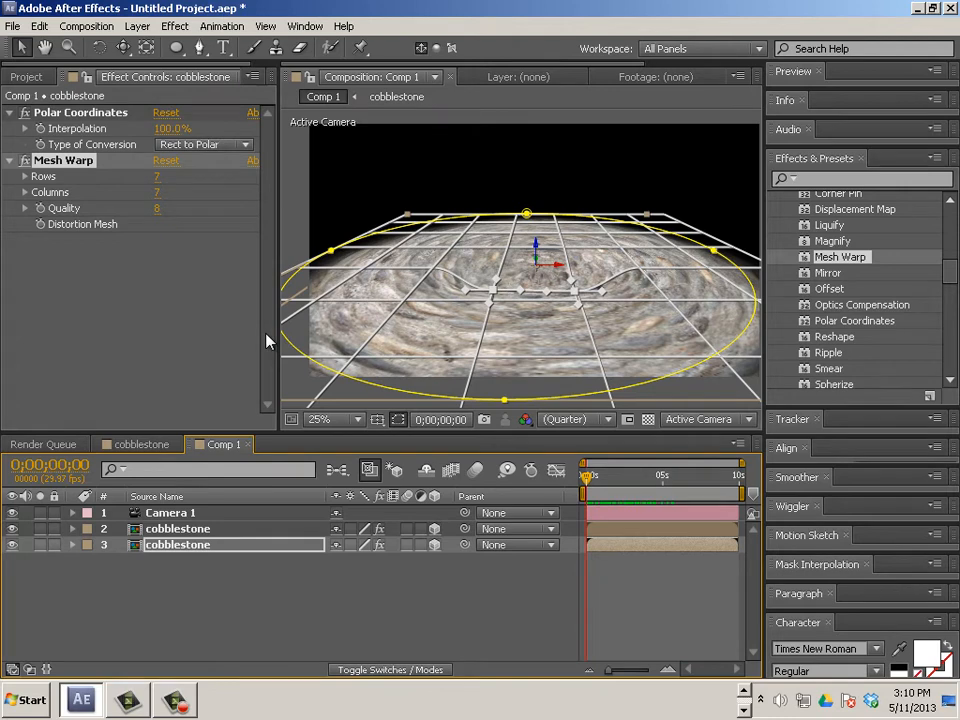
Draw a text box over the middle of the composition and enter the text 3D.
left_click(72, 545)
left_click(222, 48)
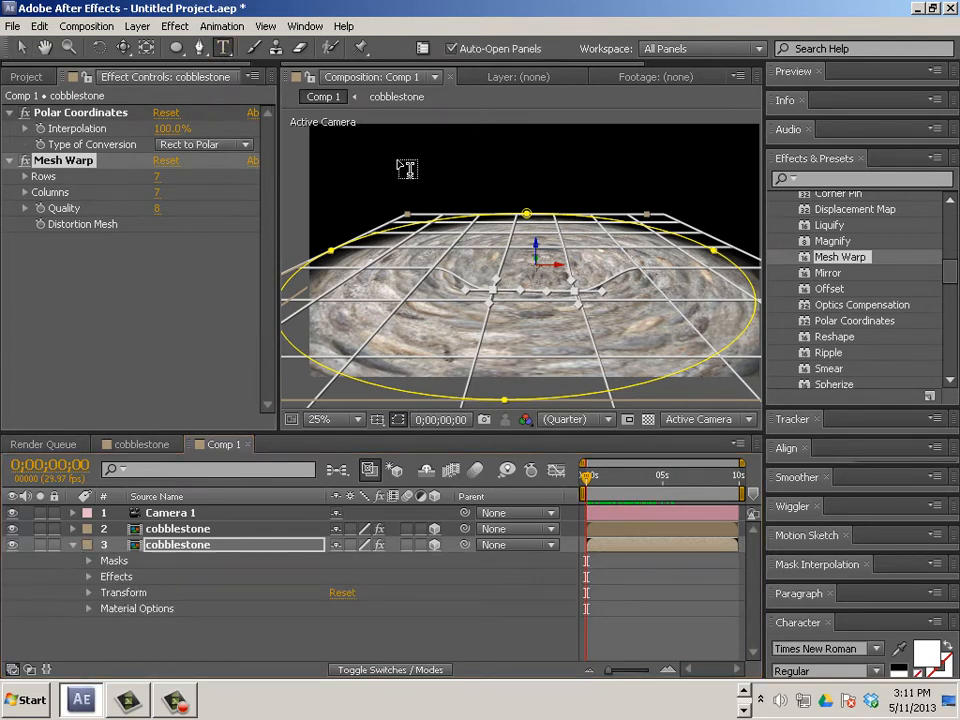
left_click_drag(375, 160, 672, 324)
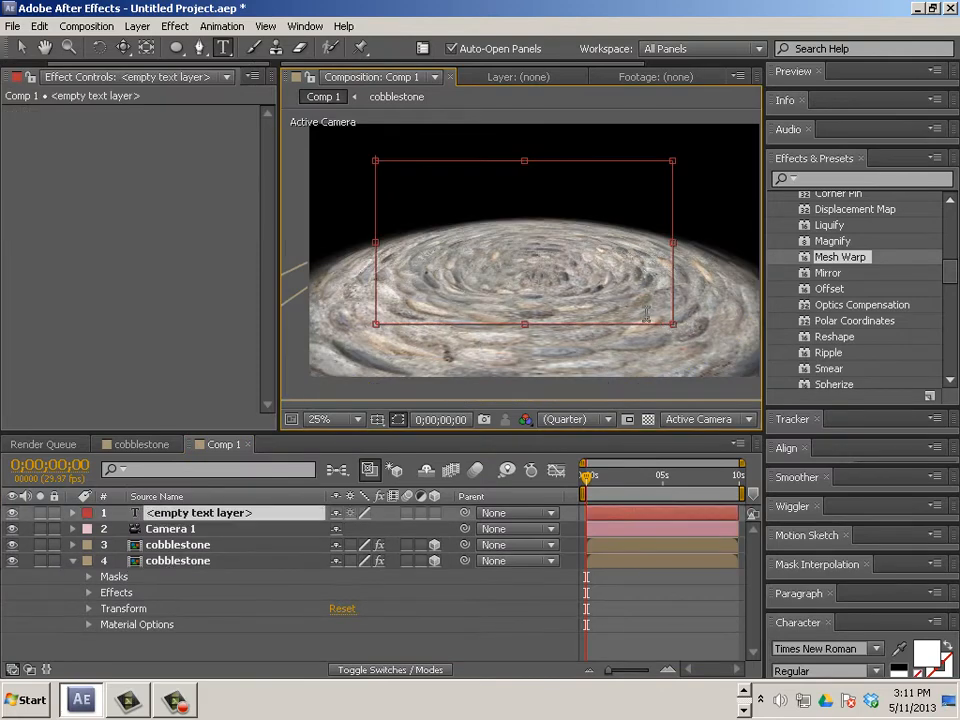
type("3D")
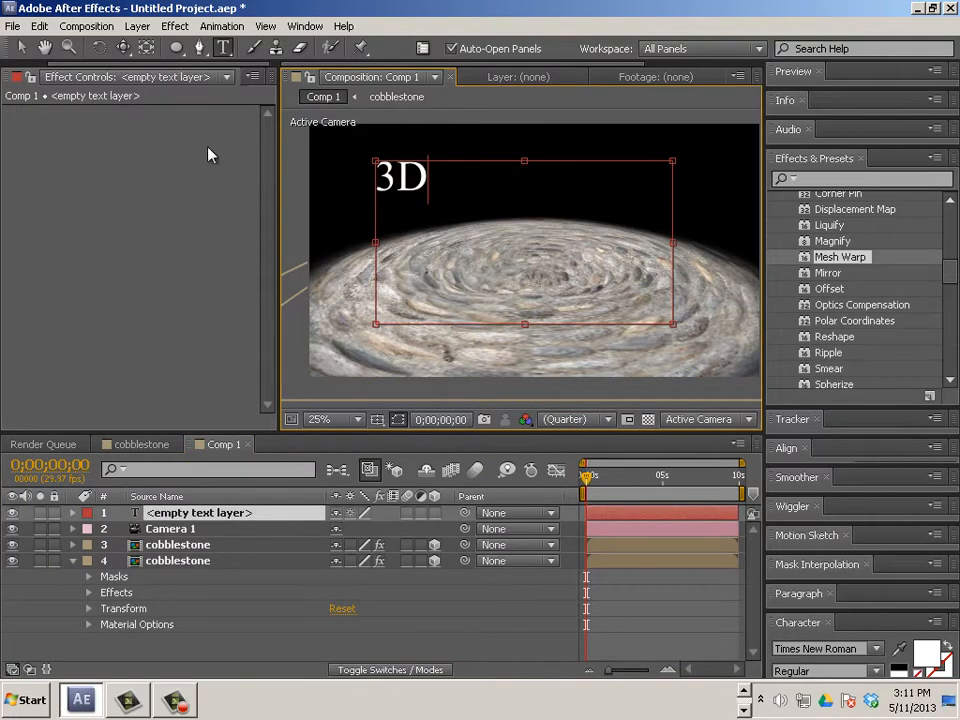
Move the 3D text to the centre of the cobblestone disc and make its layer 3D.
left_click(20, 47)
left_click_drag(500, 231, 545, 290)
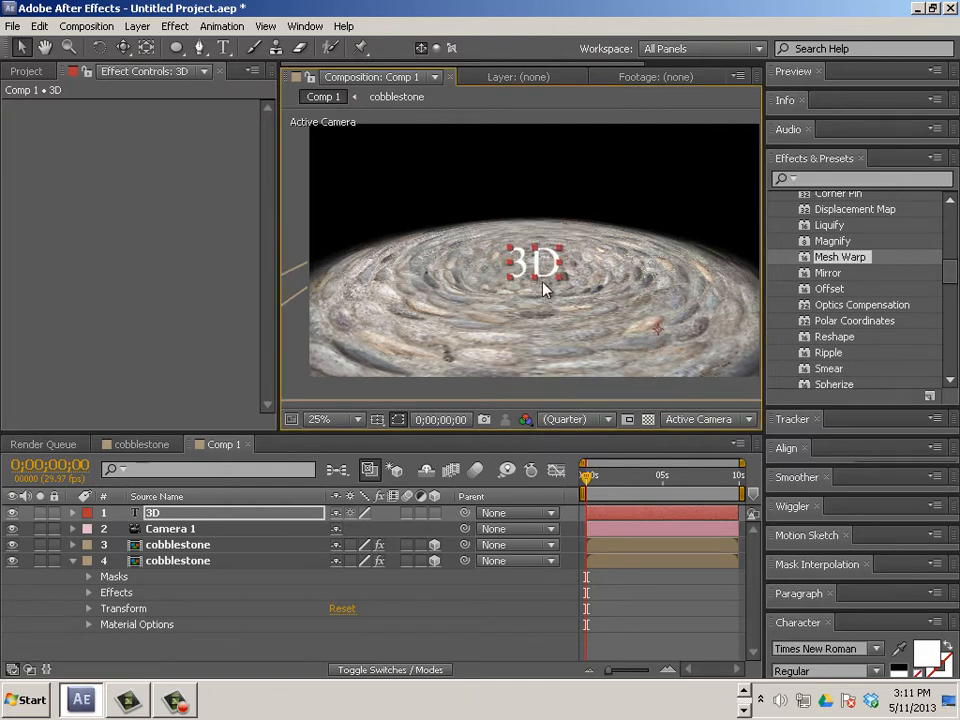
left_click(434, 513)
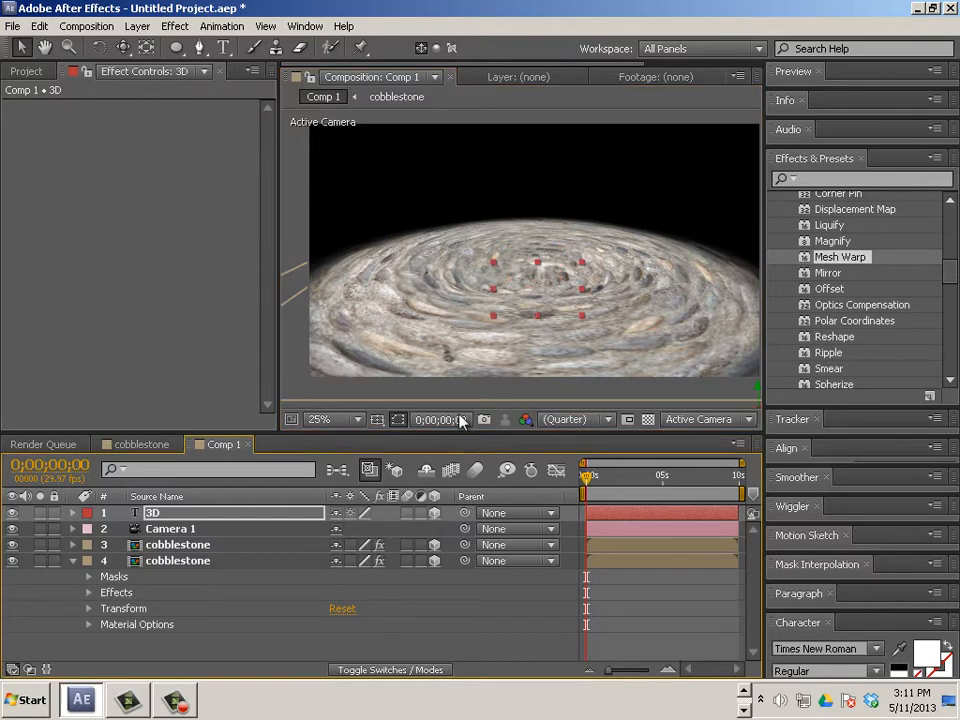
Raise the 3D text above the centre of the cobblestone disc, to a position of about 1484.2, 707.2, 0.0.
left_click_drag(757, 389, 703, 358)
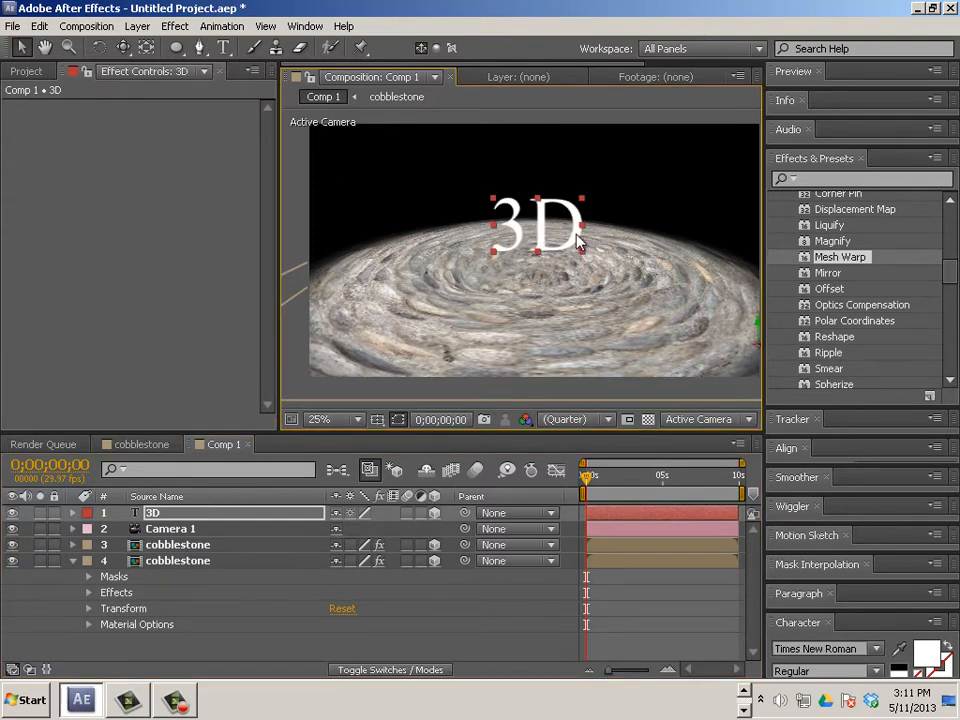
mouse_move(573, 239)
left_mouse_down()
mouse_move(564, 251)
mouse_move(574, 252)
left_mouse_up()
left_click_drag(768, 345, 758, 318)
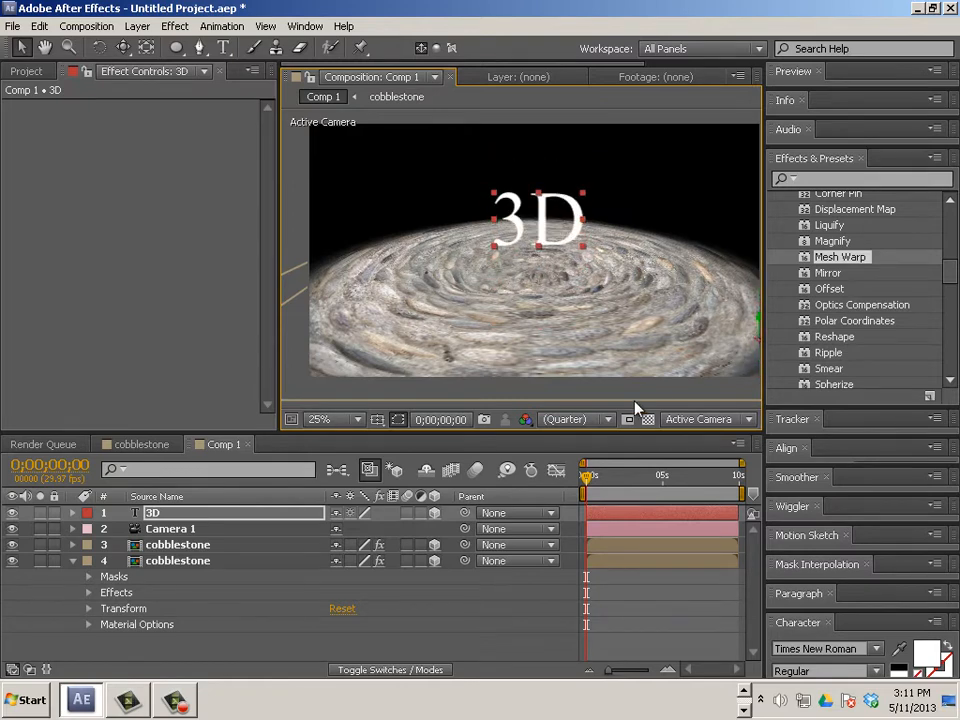
Bring the 3D text forward to a Z position of -183 and lower it until it sinks completely beneath the cobblestone surface.
left_click(72, 513)
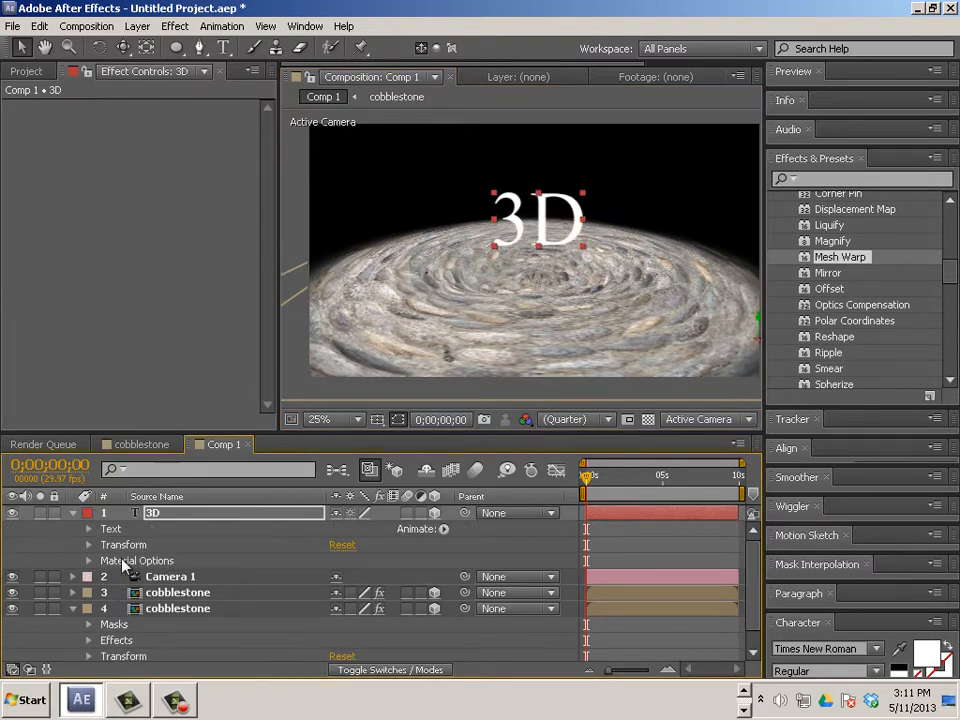
left_click(89, 544)
left_click(290, 556)
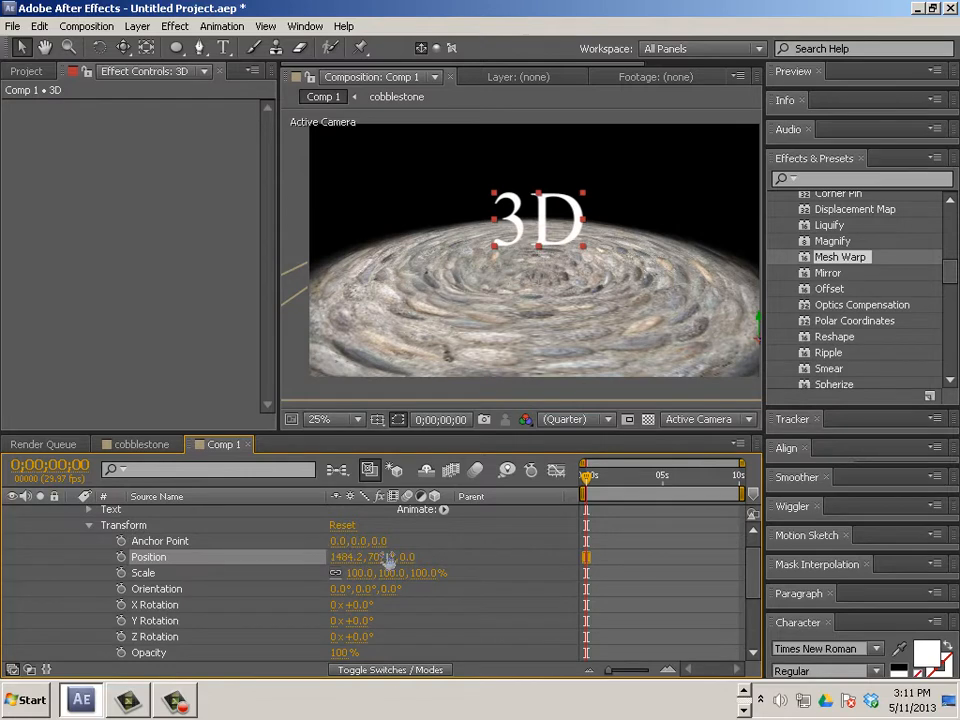
left_click_drag(408, 557, 598, 398)
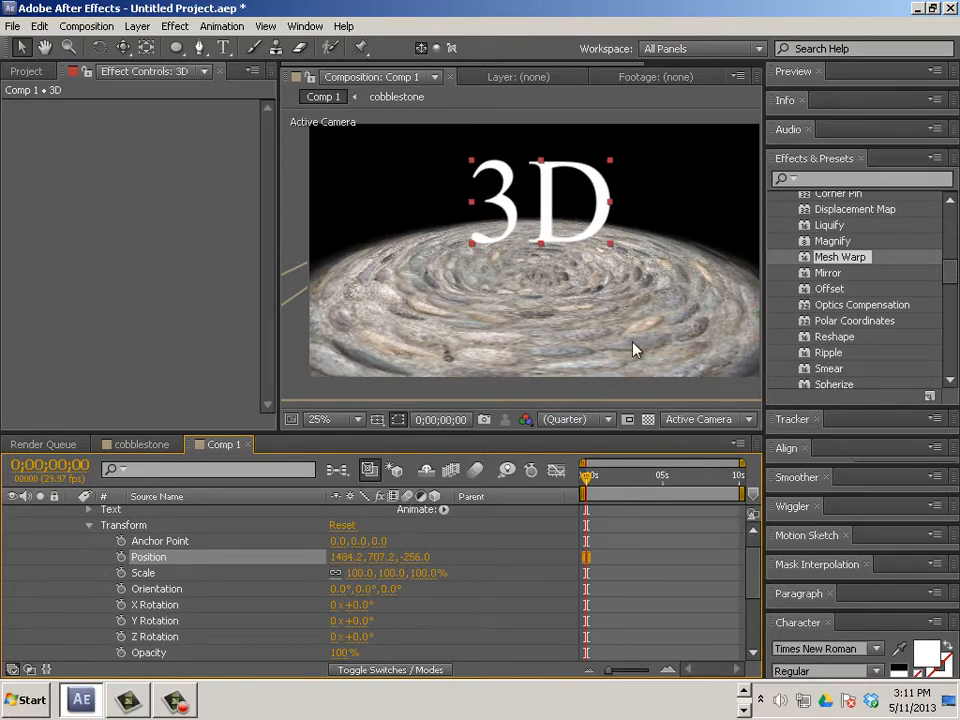
key("comma")
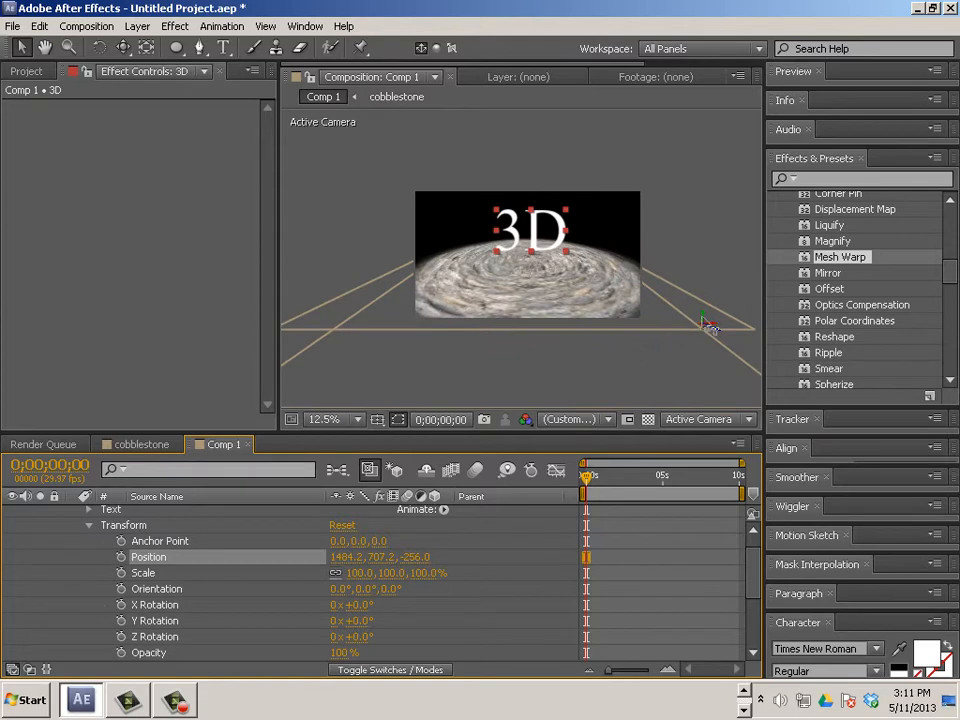
mouse_move(707, 326)
left_mouse_down()
mouse_move(707, 343)
mouse_move(697, 343)
left_mouse_up()
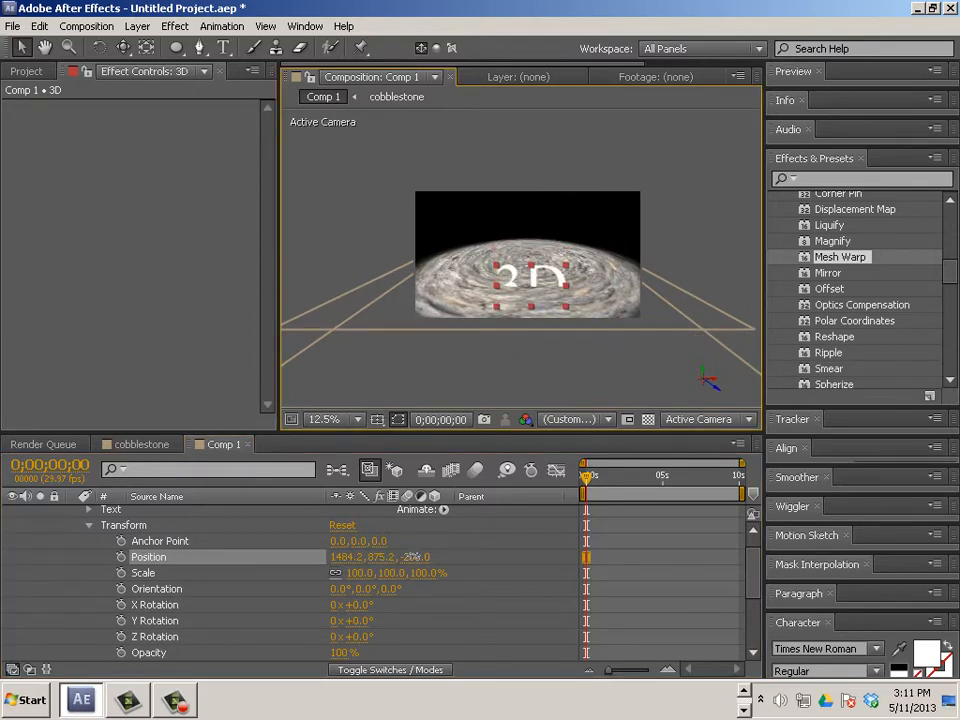
left_click_drag(410, 557, 495, 557)
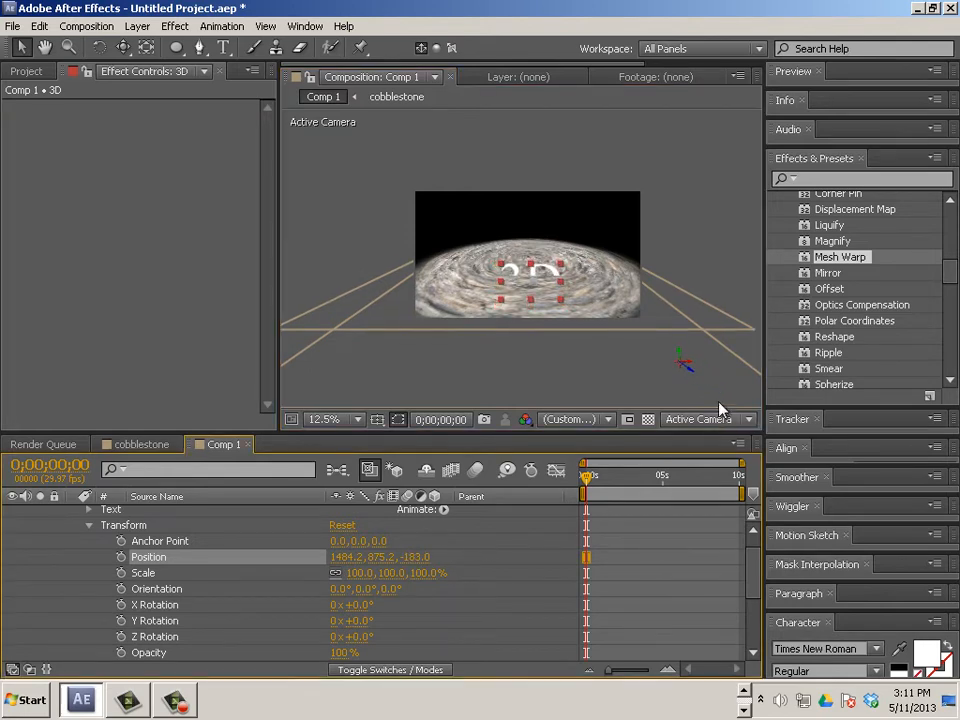
mouse_move(679, 358)
left_mouse_down()
mouse_move(681, 336)
mouse_move(681, 364)
mouse_move(672, 352)
mouse_move(681, 336)
mouse_move(668, 358)
left_mouse_up()
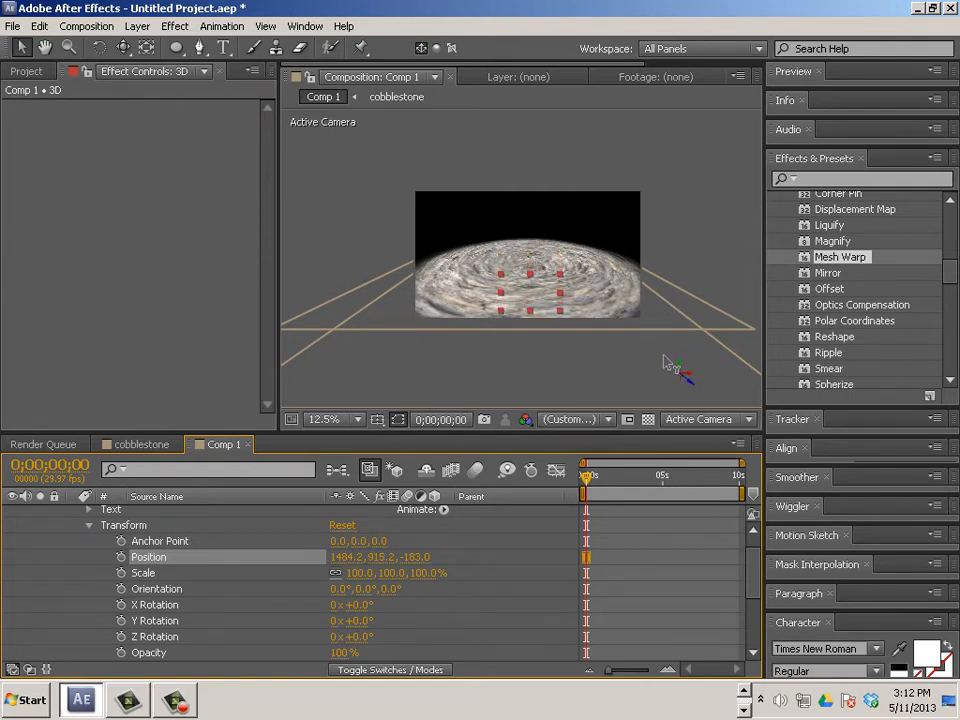
Keyframe the 3D text's Position at the start, then raise it to about Y 771.2 at 0;00;04;09 so it emerges from the disc.
left_click(121, 557)
left_click_drag(588, 487, 653, 490)
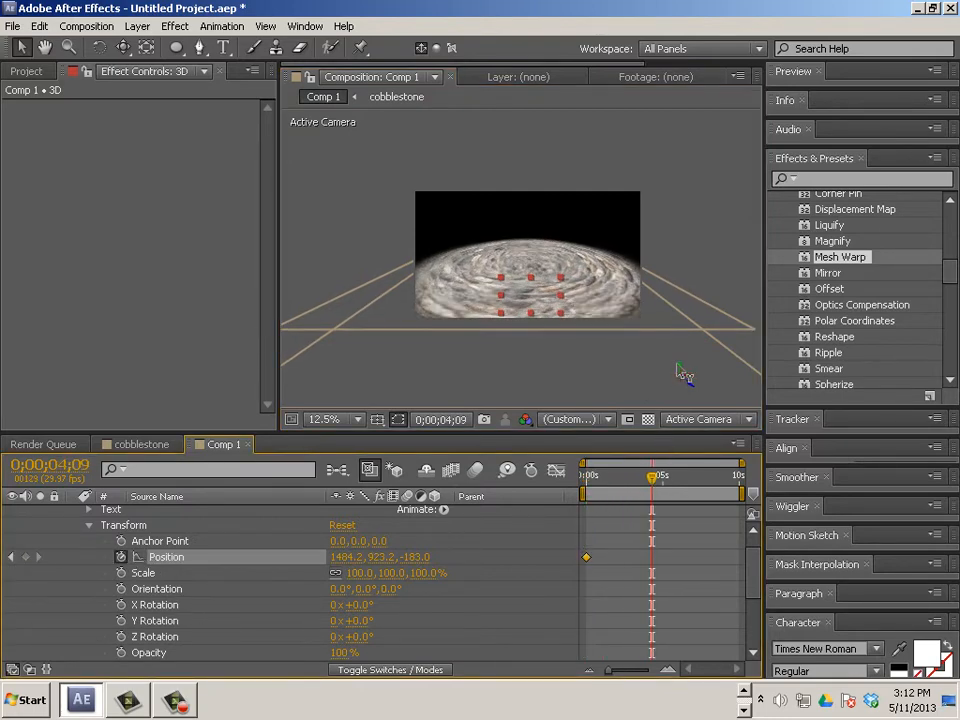
mouse_move(678, 368)
left_mouse_down()
mouse_move(686, 343)
mouse_move(681, 351)
left_mouse_up()
Preview the 3D text rising out of the cobblestone disc from the start of the composition.
left_click_drag(651, 492, 572, 476)
scroll(512, 297, "up", 1)
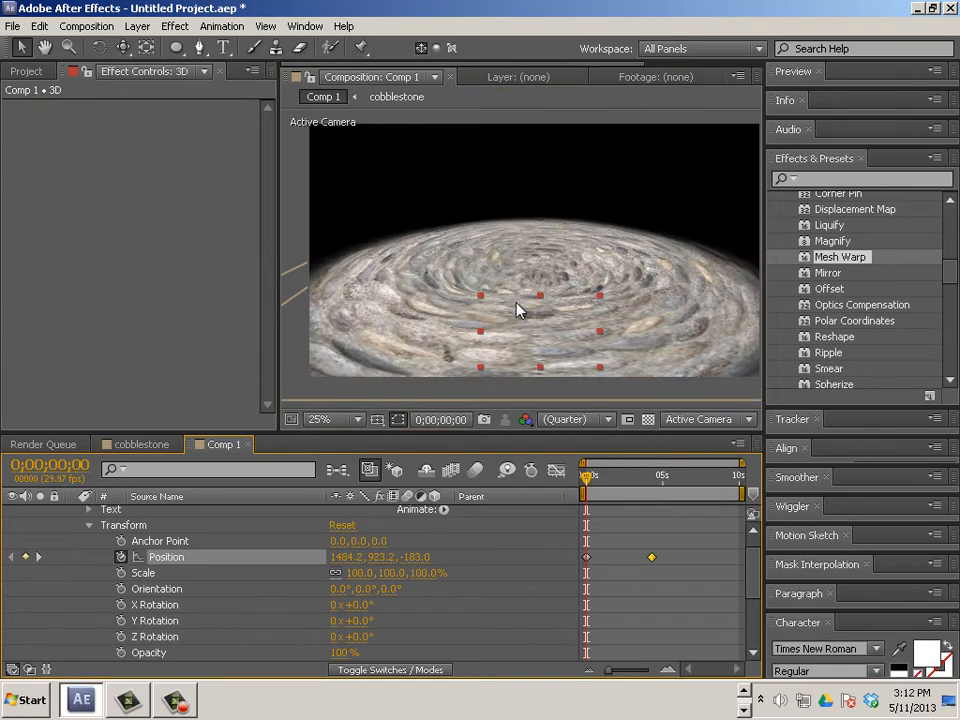
key("space")
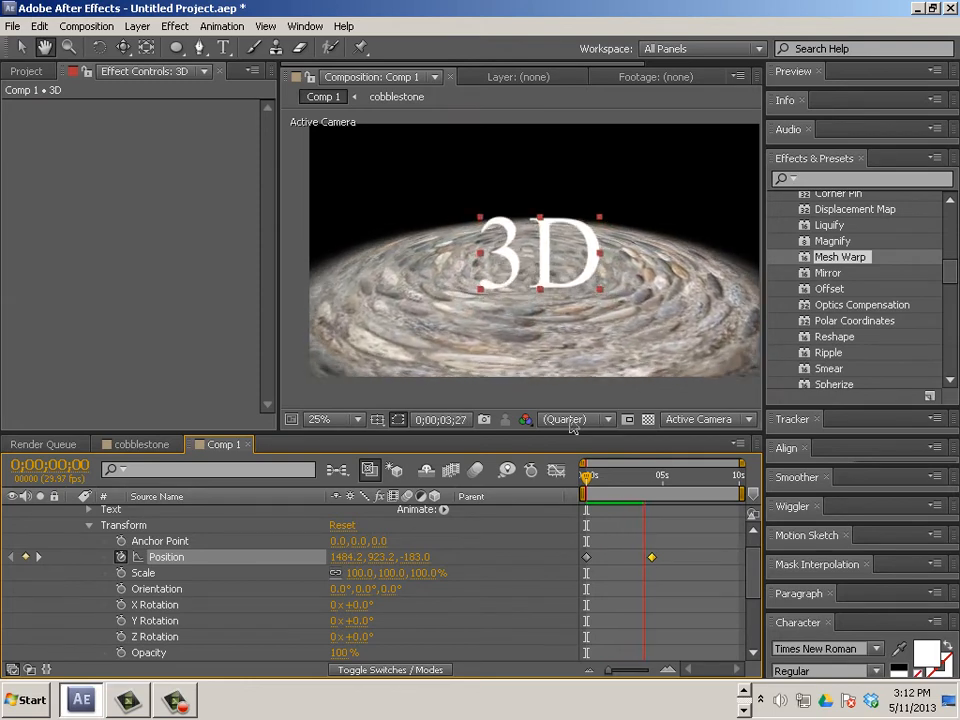
left_click(614, 499)
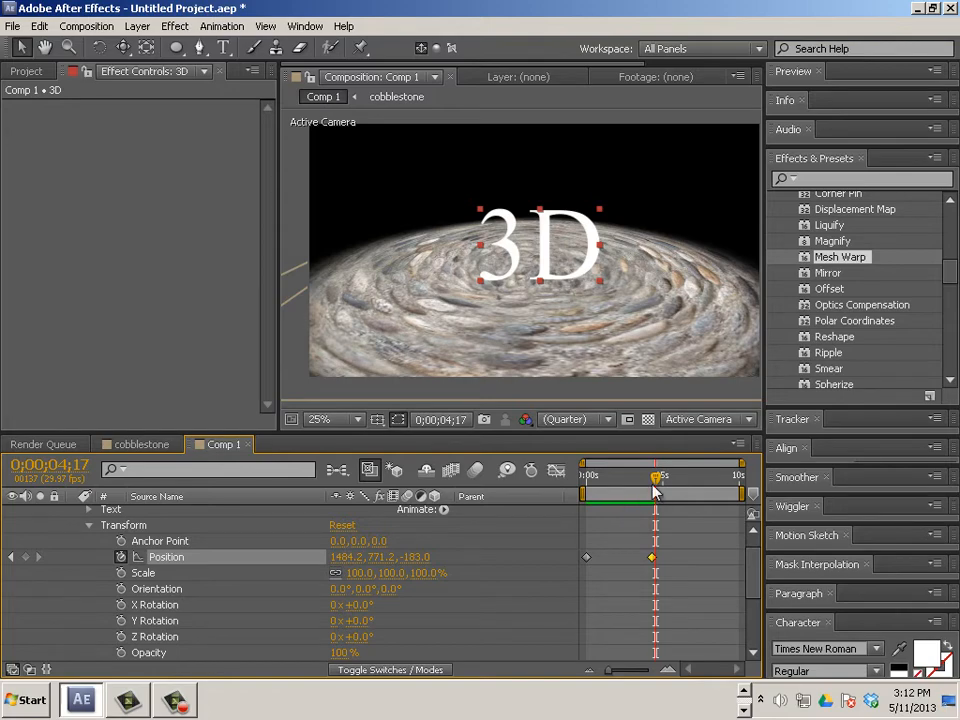
left_click_drag(654, 482, 553, 510)
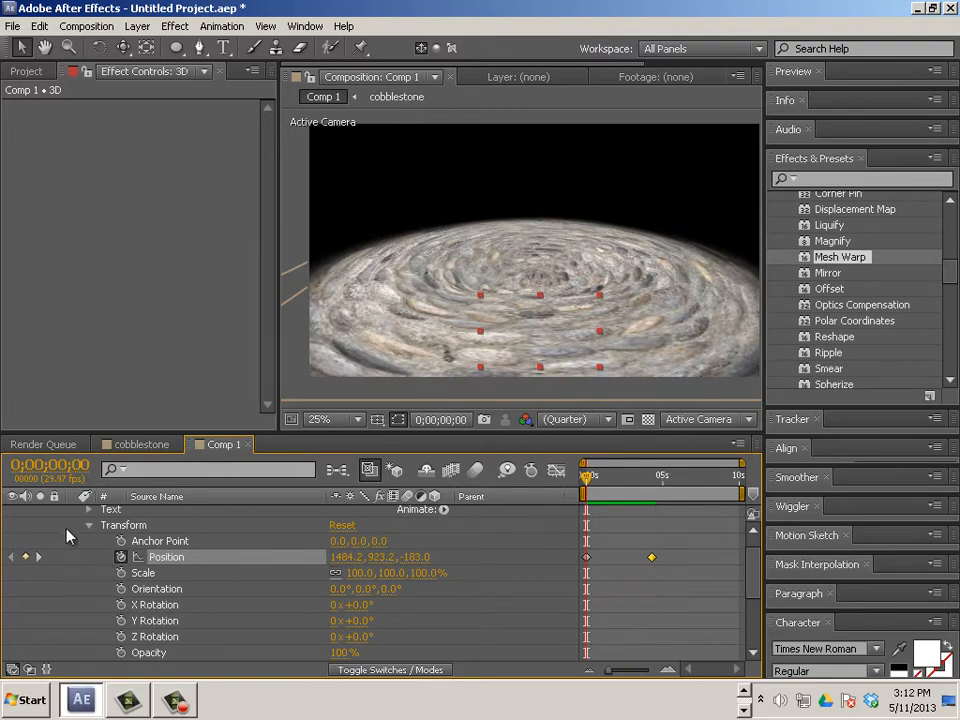
Create a new composition with the HDTV 1080 29.97 preset and a duration of 0;00;10;00.
scroll(200, 540, "up", 1)
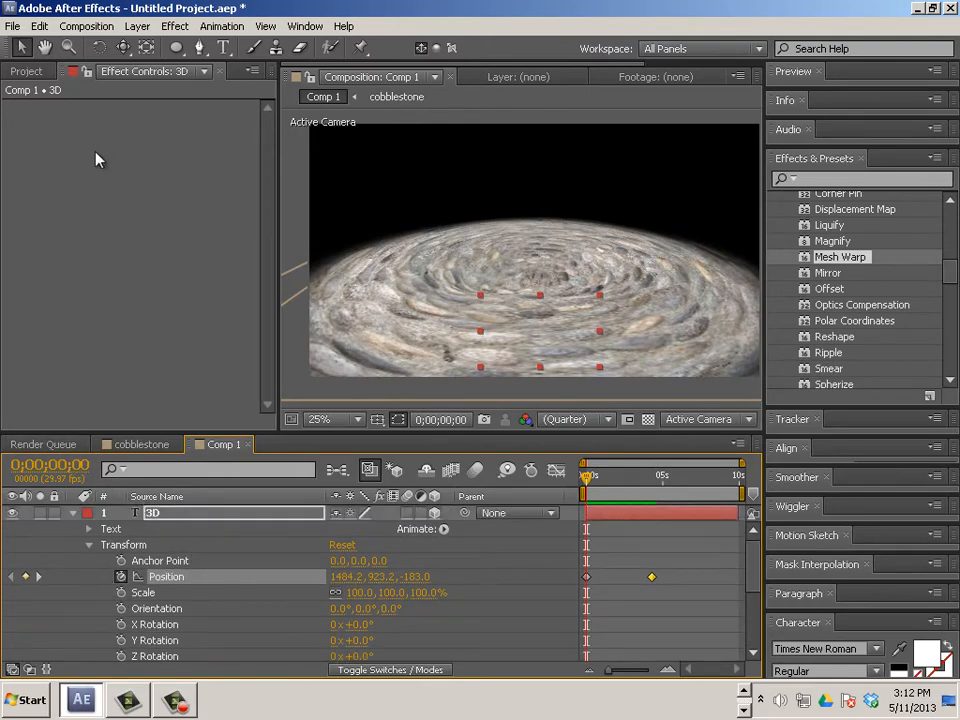
left_click(26, 72)
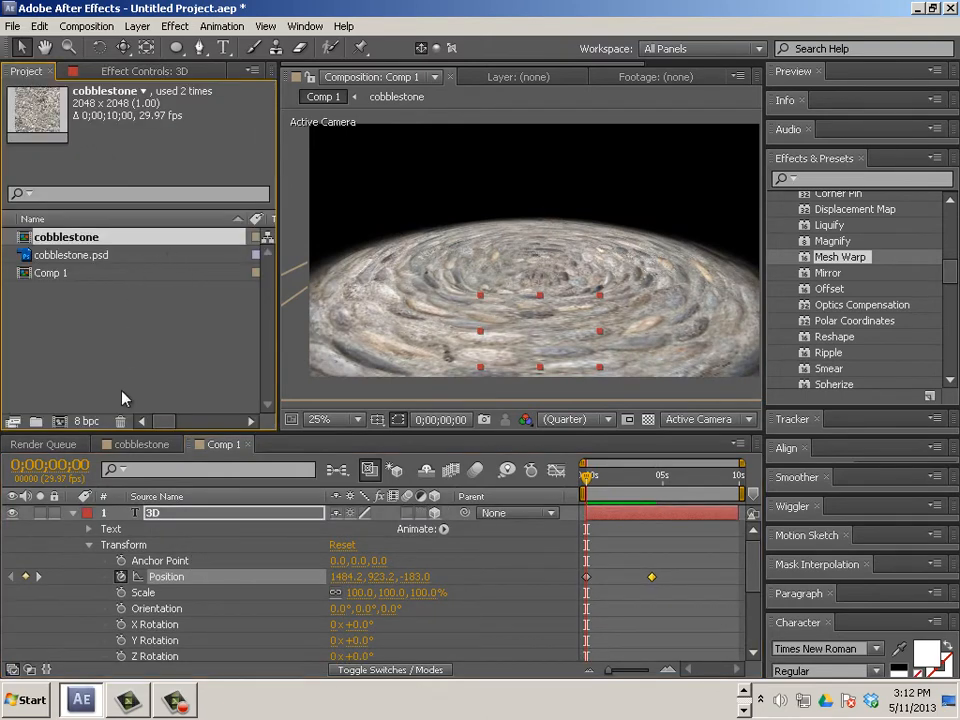
left_click(65, 342)
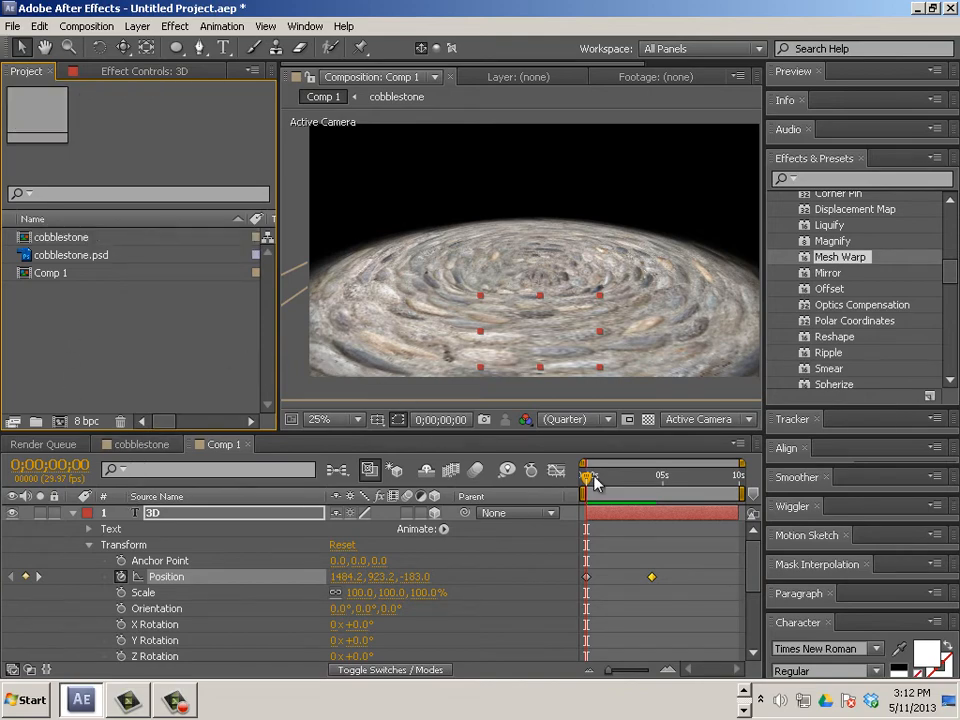
left_click_drag(597, 482, 504, 459)
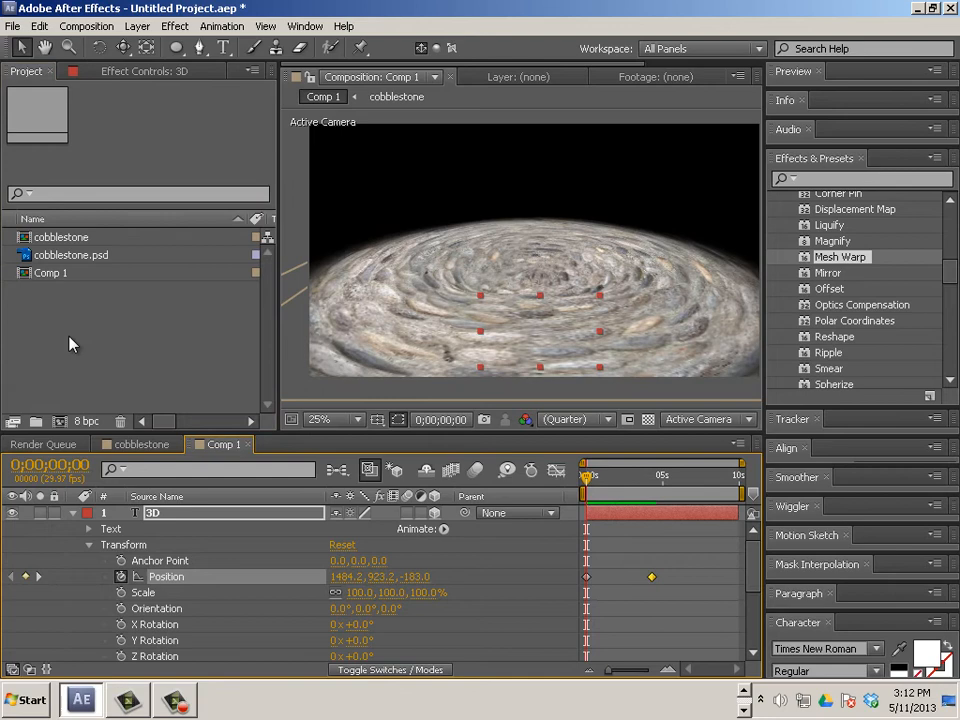
left_click(87, 26)
left_click(88, 45)
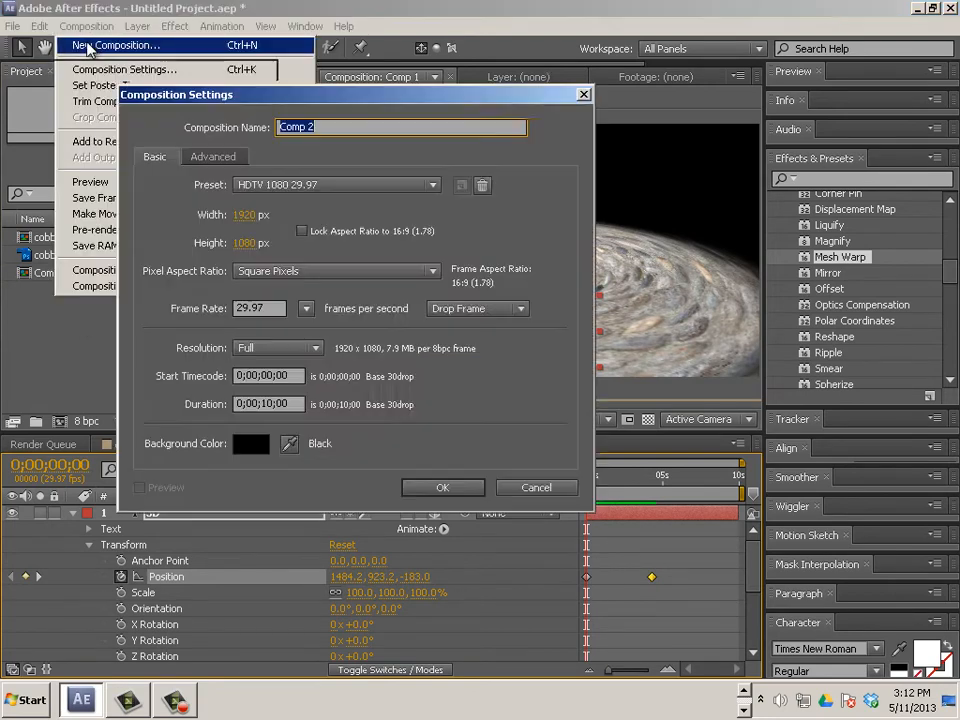
left_click(443, 489)
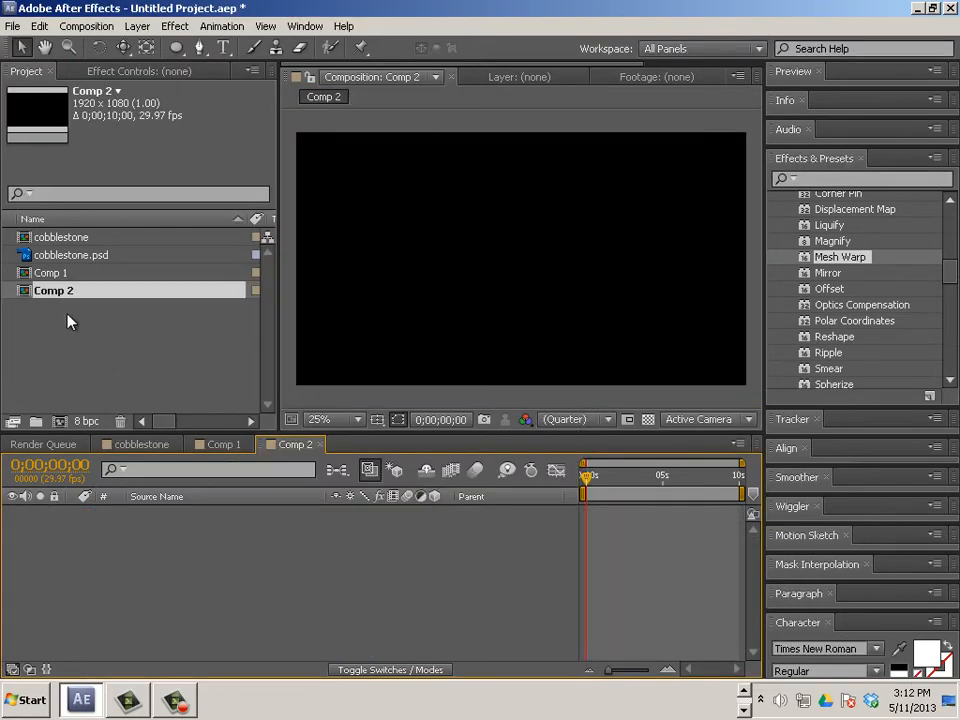
Examine the cobblestone, Comp 1 and Comp 2 compositions in the project and scrub through Comp 1's animation.
left_click(45, 273)
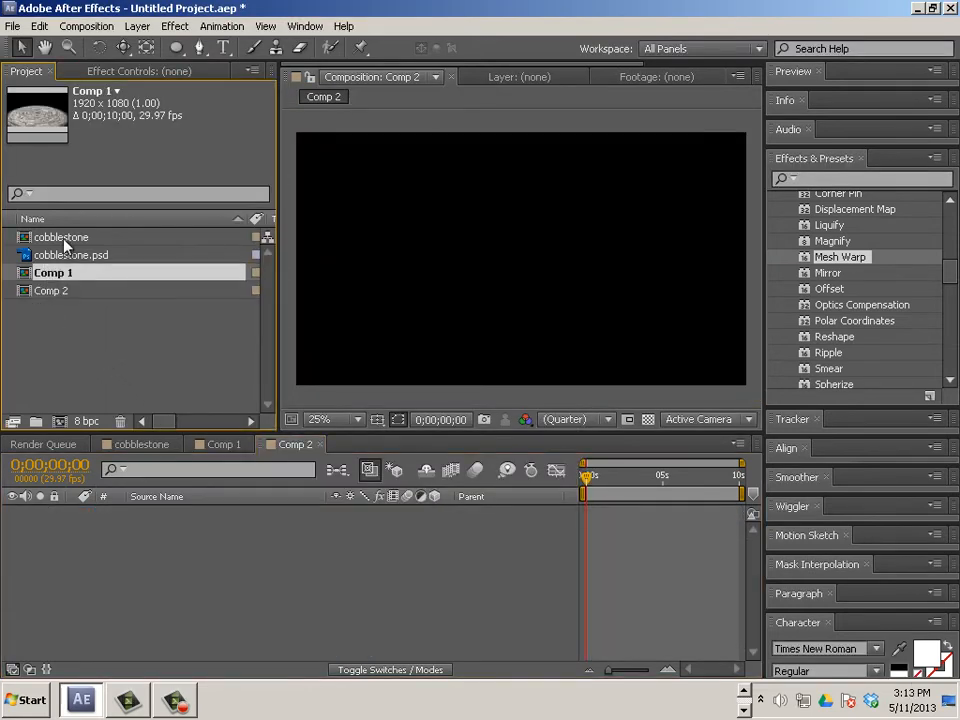
left_click(64, 239)
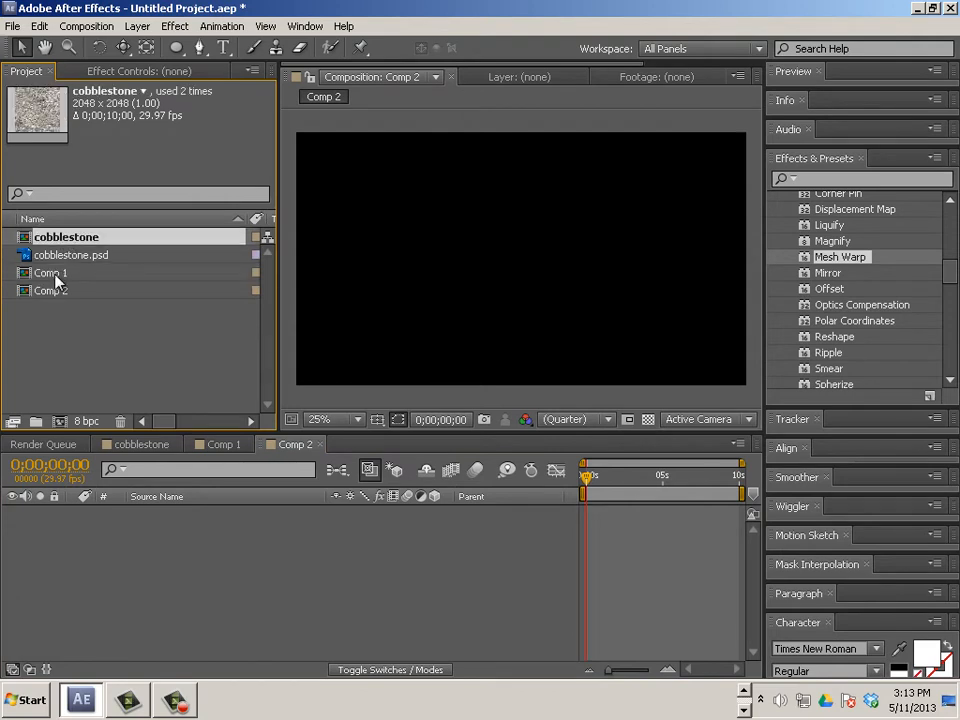
left_click(55, 274)
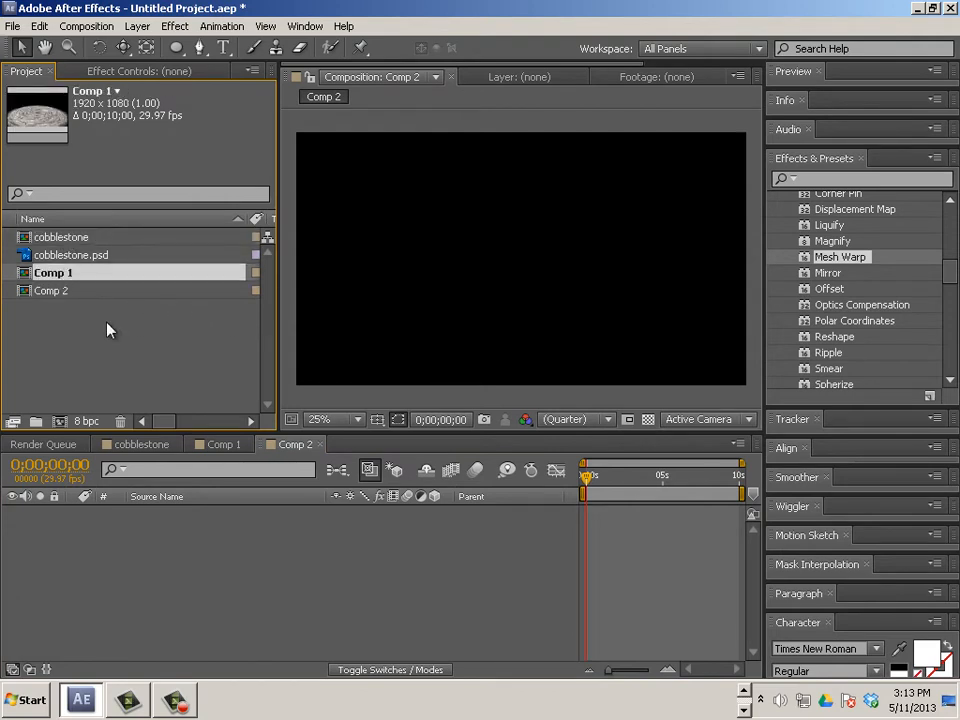
left_click(60, 292)
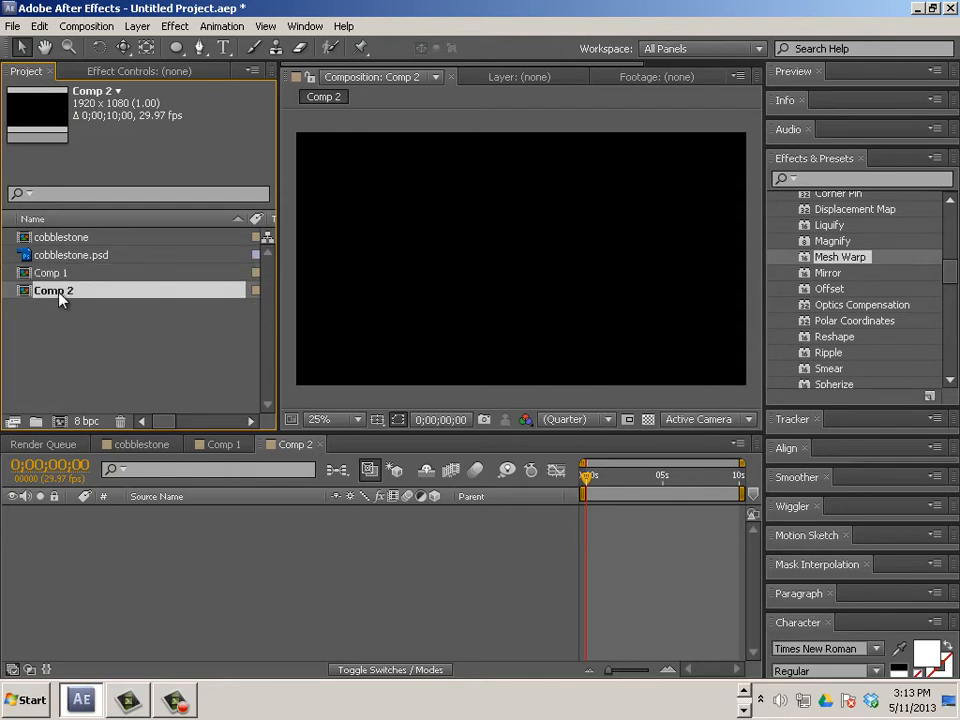
left_click(57, 277)
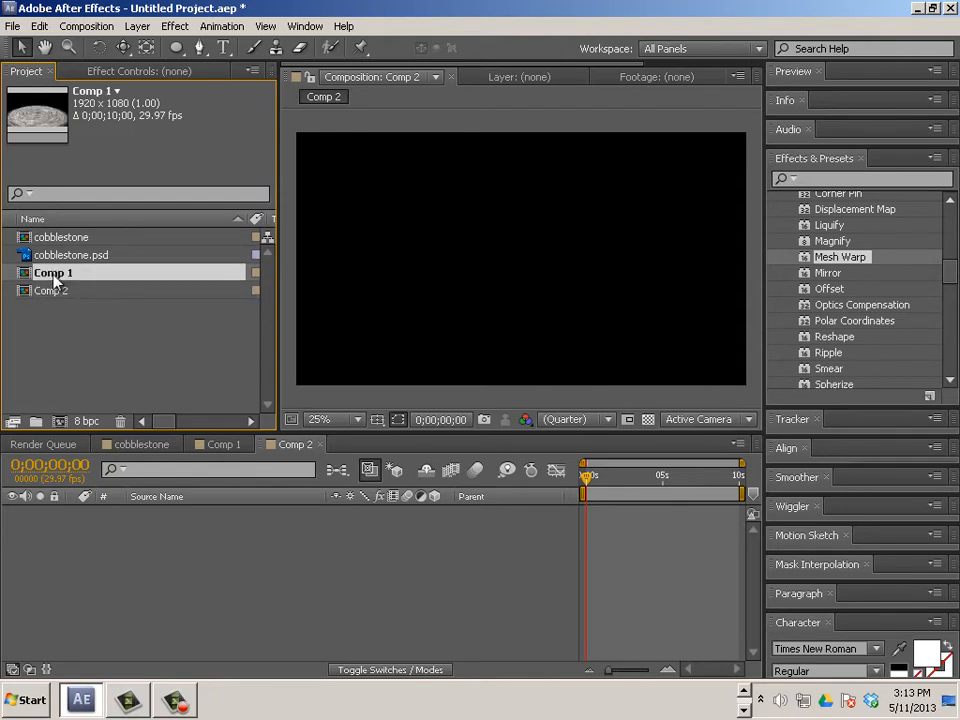
double_click(54, 275)
left_click_drag(598, 484, 510, 476)
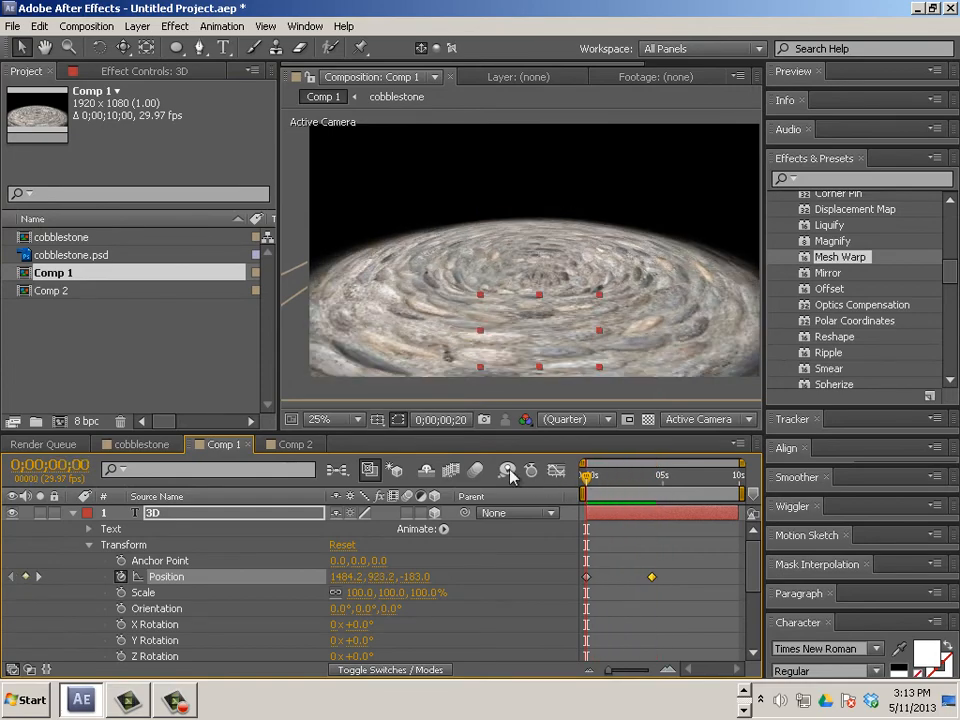
left_click(47, 239)
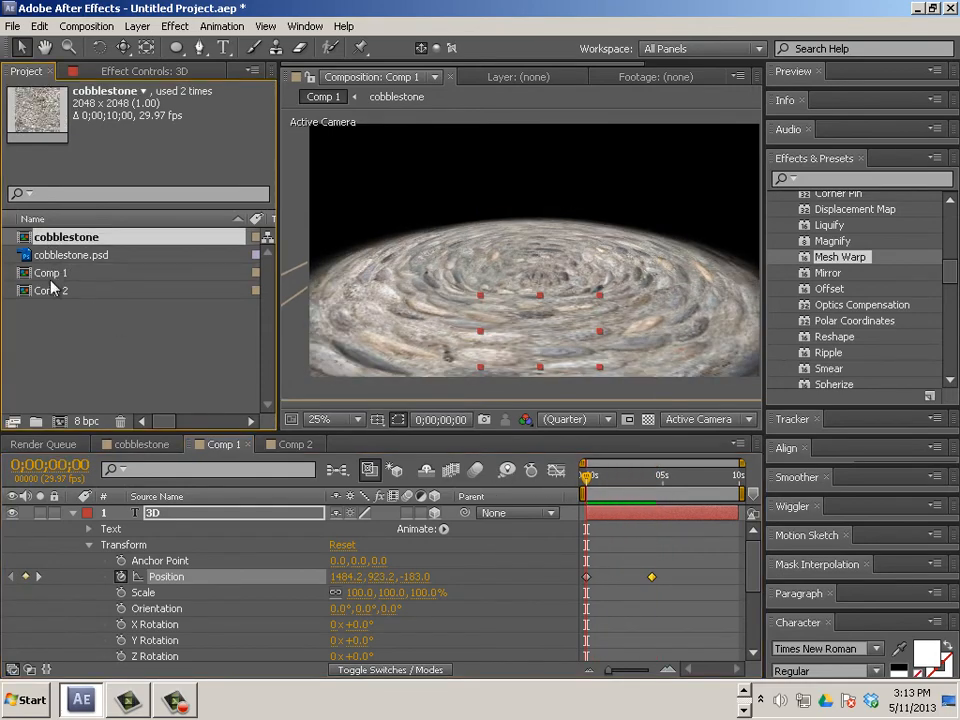
Nest Comp 1 as a layer in Comp 2 and preview the nested animation from the start.
left_click(49, 278)
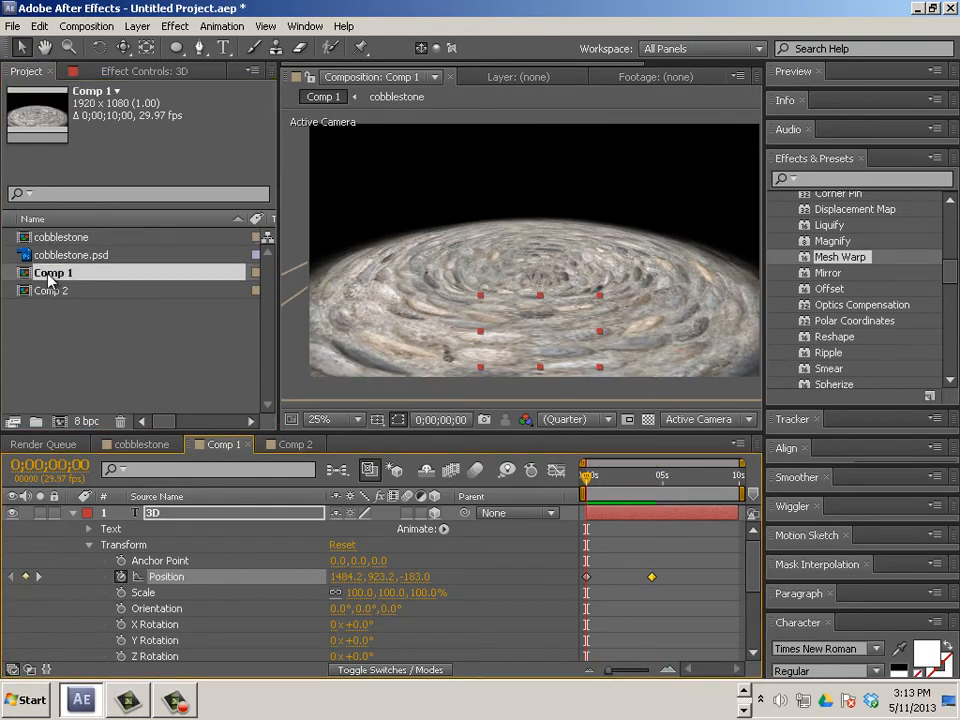
double_click(49, 290)
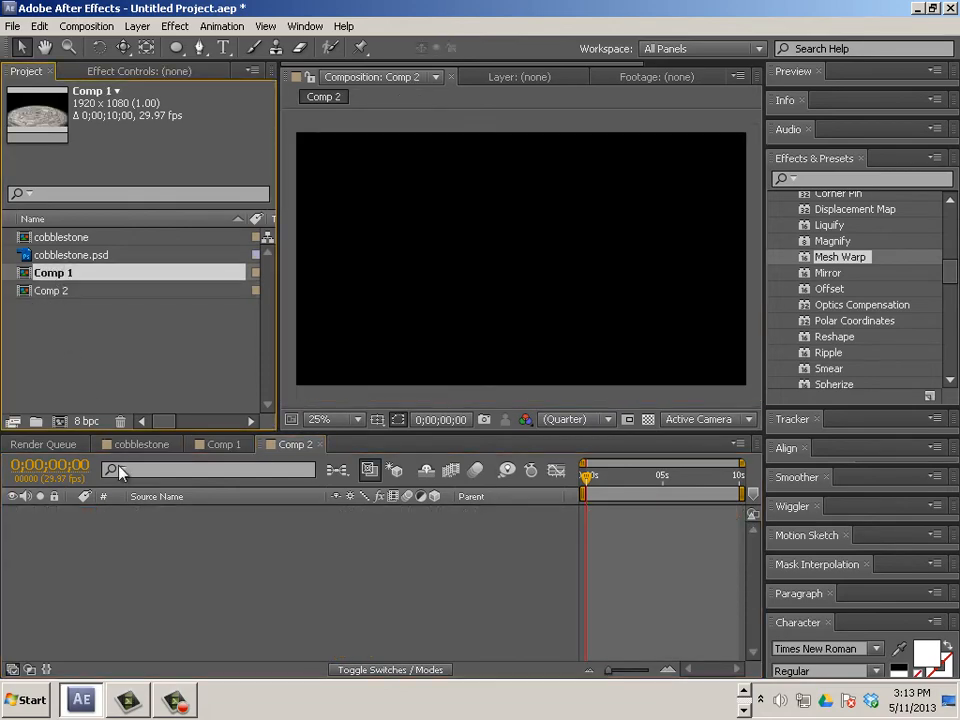
left_click_drag(107, 538, 107, 538)
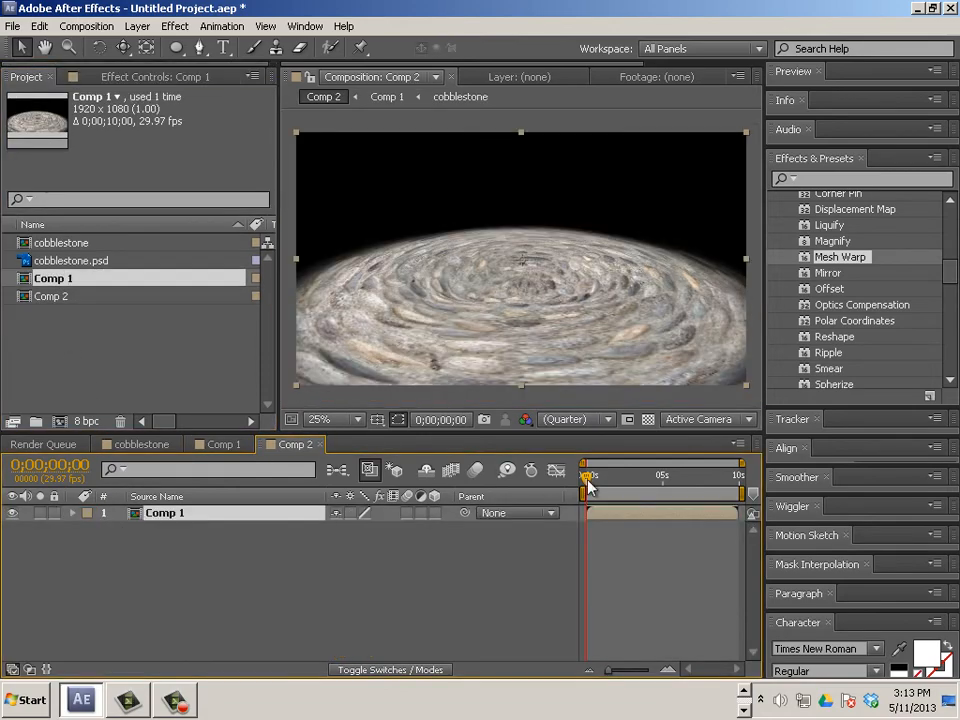
mouse_move(587, 489)
left_mouse_down()
mouse_move(664, 493)
mouse_move(571, 485)
left_mouse_up()
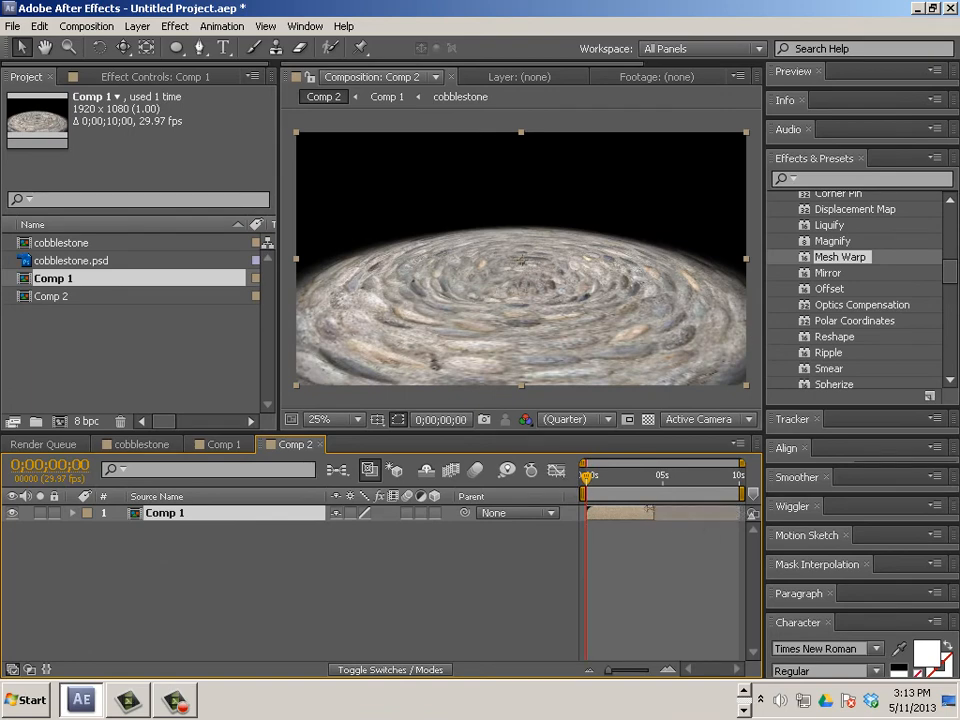
key("space")
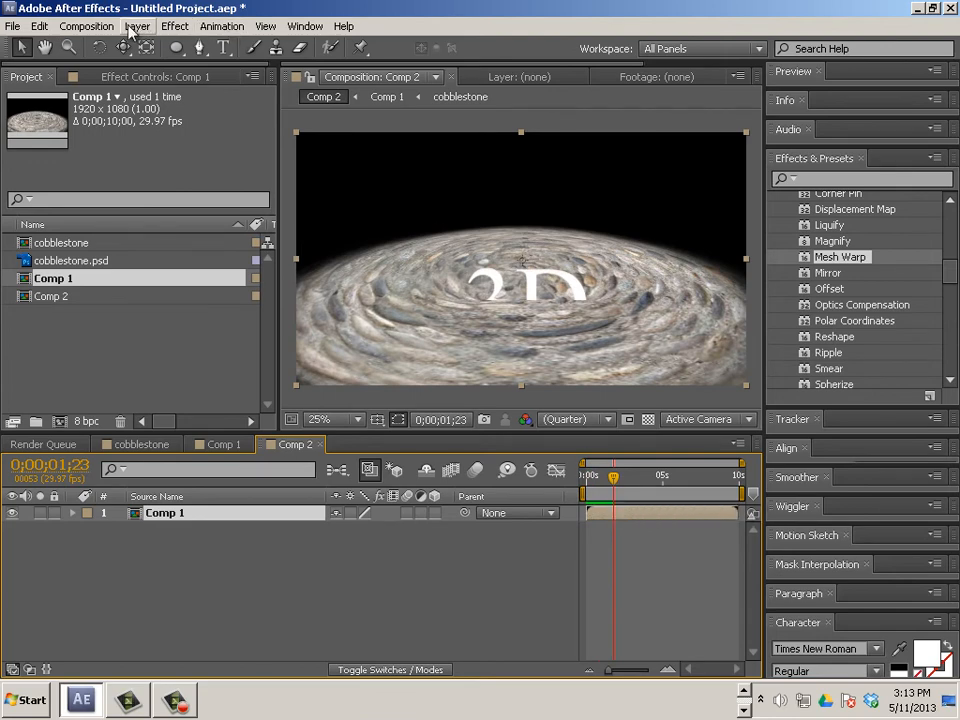
Enable time remapping on the nested Comp 1 layer in Comp 2.
left_click(172, 27)
mouse_move(138, 27)
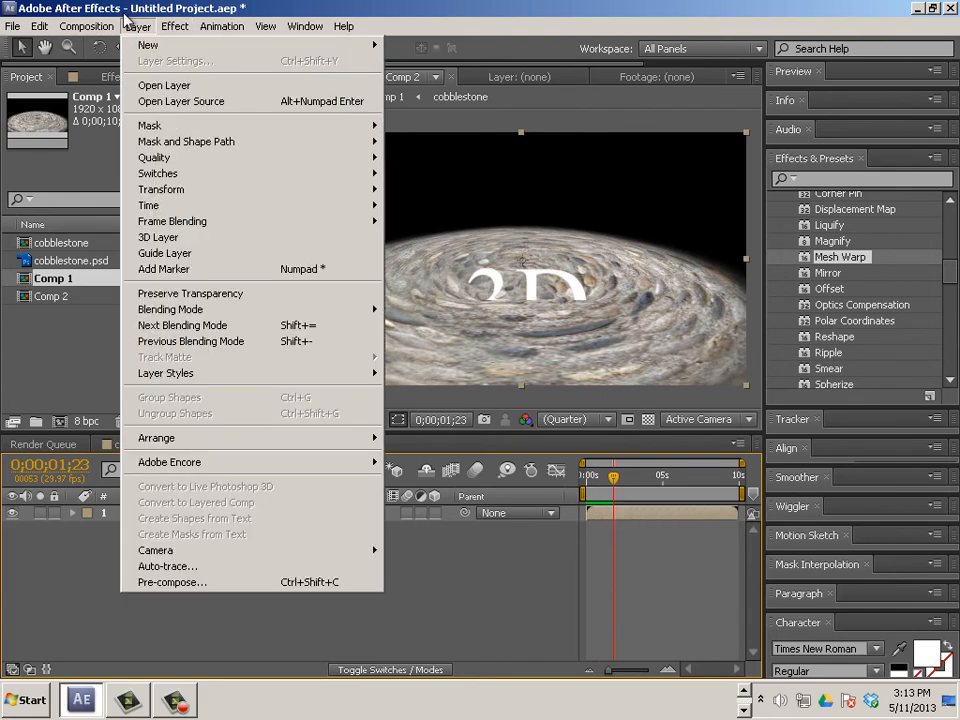
mouse_move(214, 205)
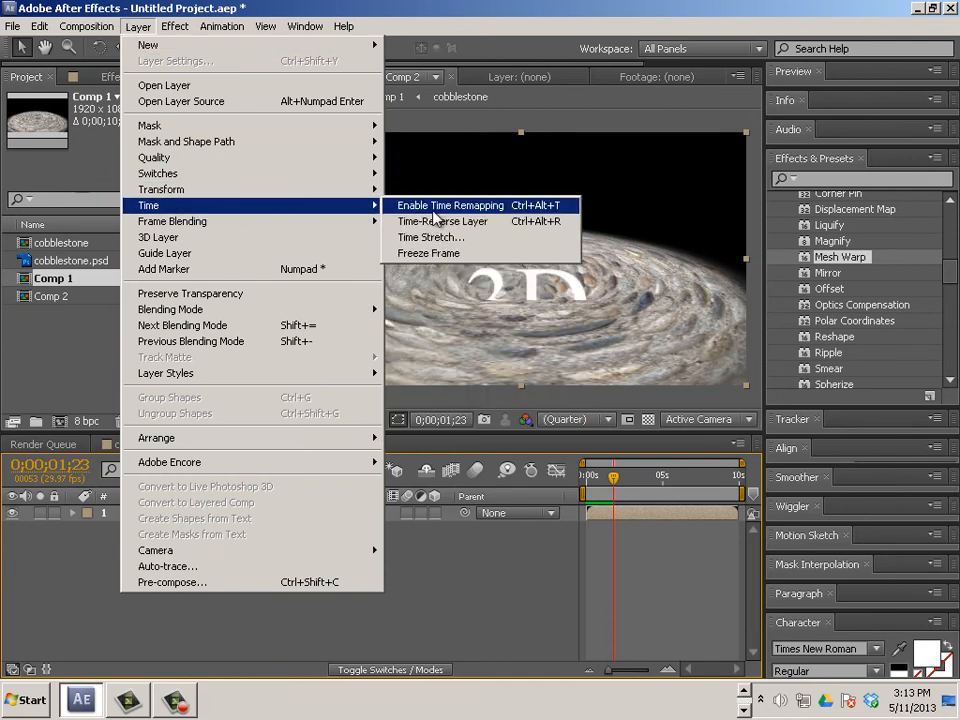
left_click(435, 215)
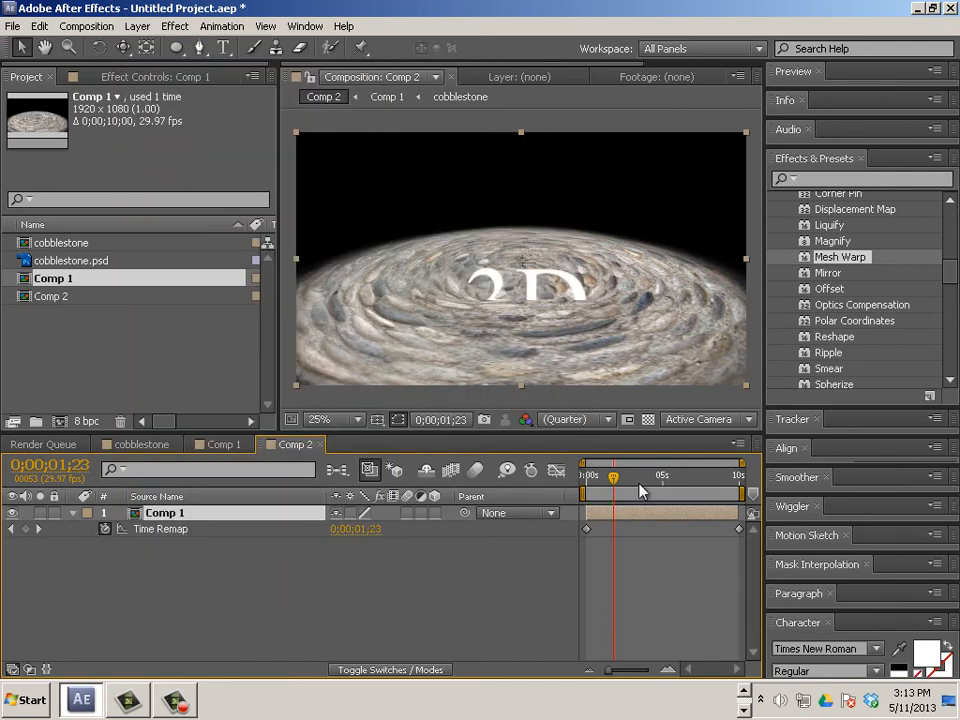
Speed up the nested Comp 1 by moving its last Time Remap keyframe to about 5 seconds, and preview from the start.
left_click_drag(615, 480, 585, 480)
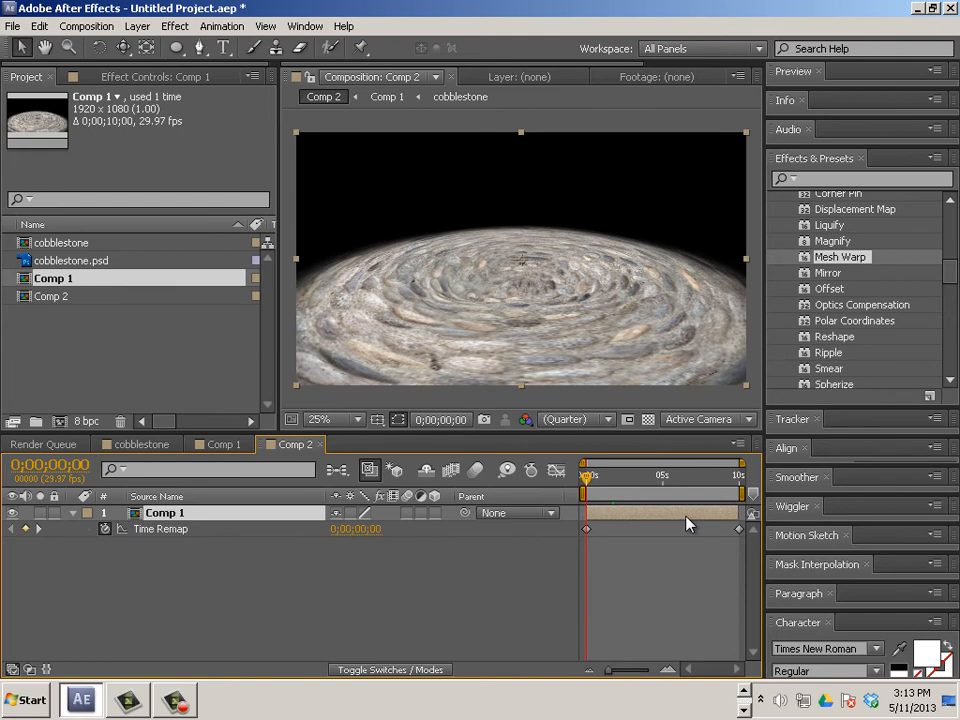
left_click(739, 529)
left_click_drag(739, 529, 665, 529)
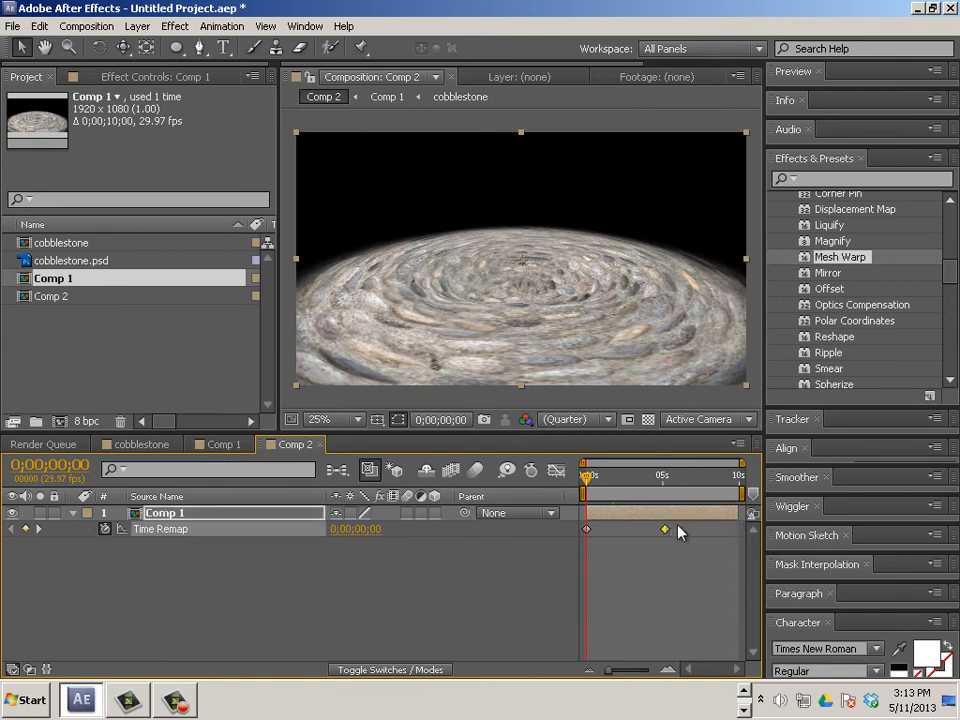
left_click(588, 480)
key("space")
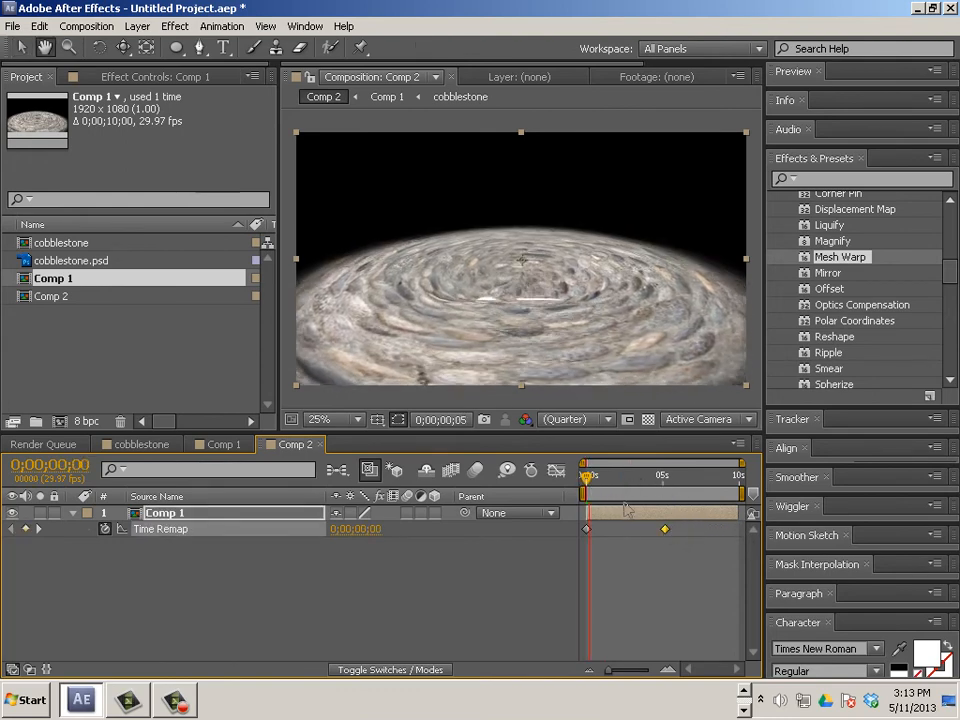
Move the last Time Remap keyframe earlier to about 1.7 seconds and preview the faster animation from the start.
left_click_drag(660, 531, 611, 531)
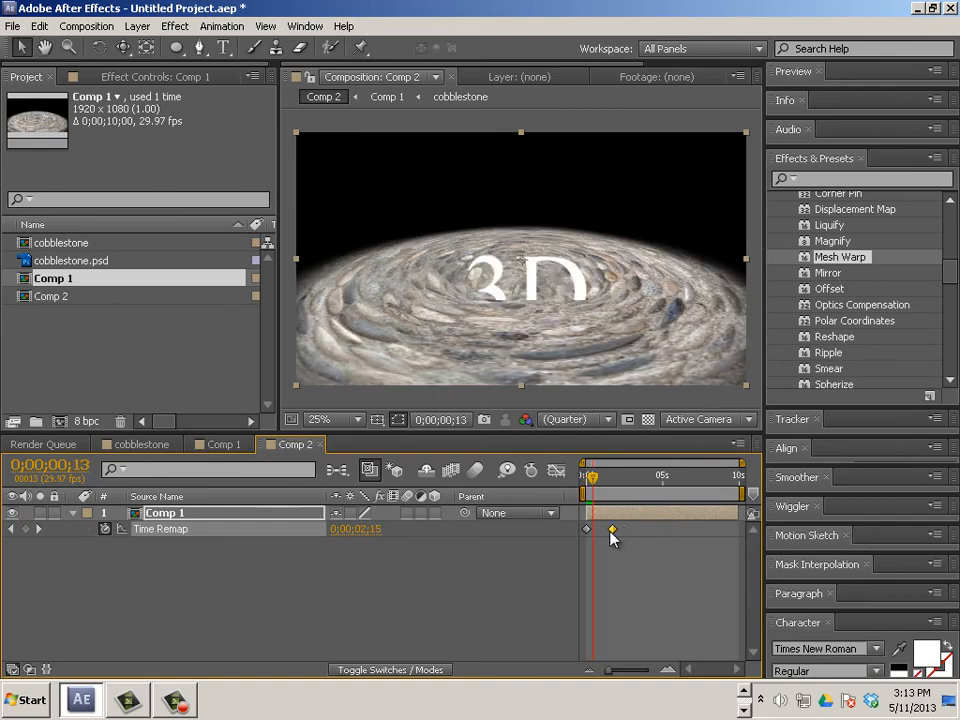
left_click_drag(598, 484, 576, 484)
key("space")
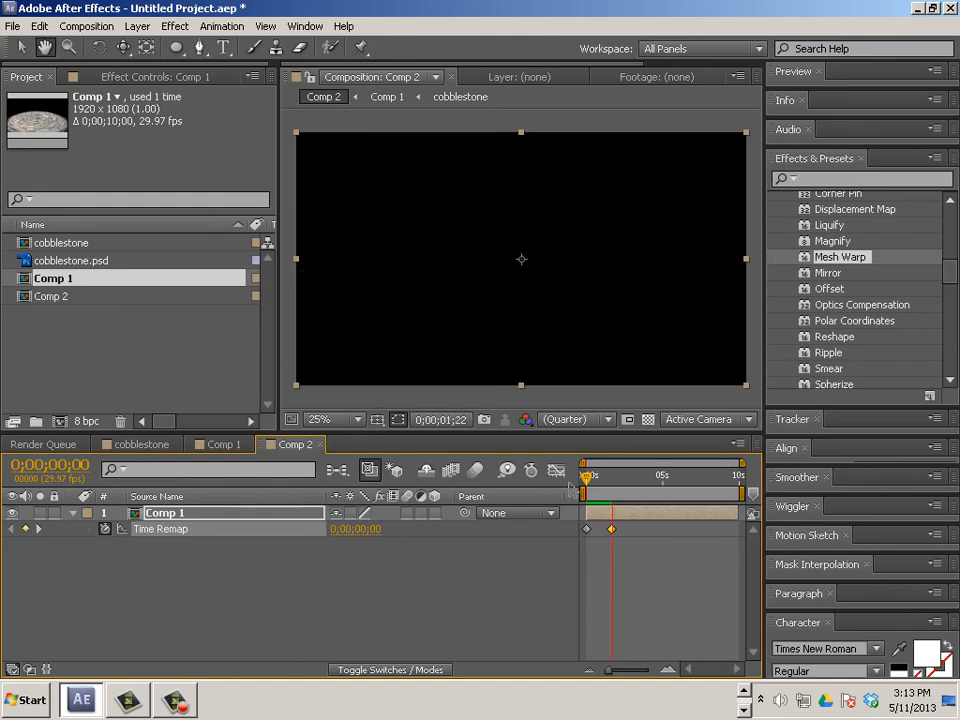
key("space")
Shift the last Time Remap keyframe to about 2.3 seconds and preview the animation from the start.
left_click_drag(611, 530, 628, 530)
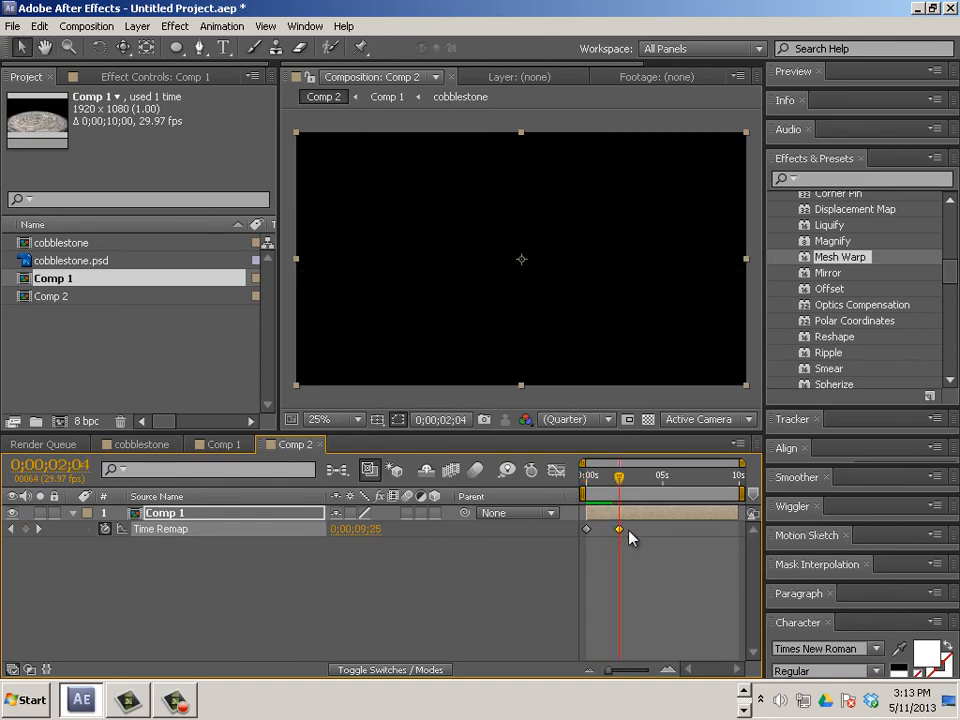
left_click_drag(620, 477, 573, 484)
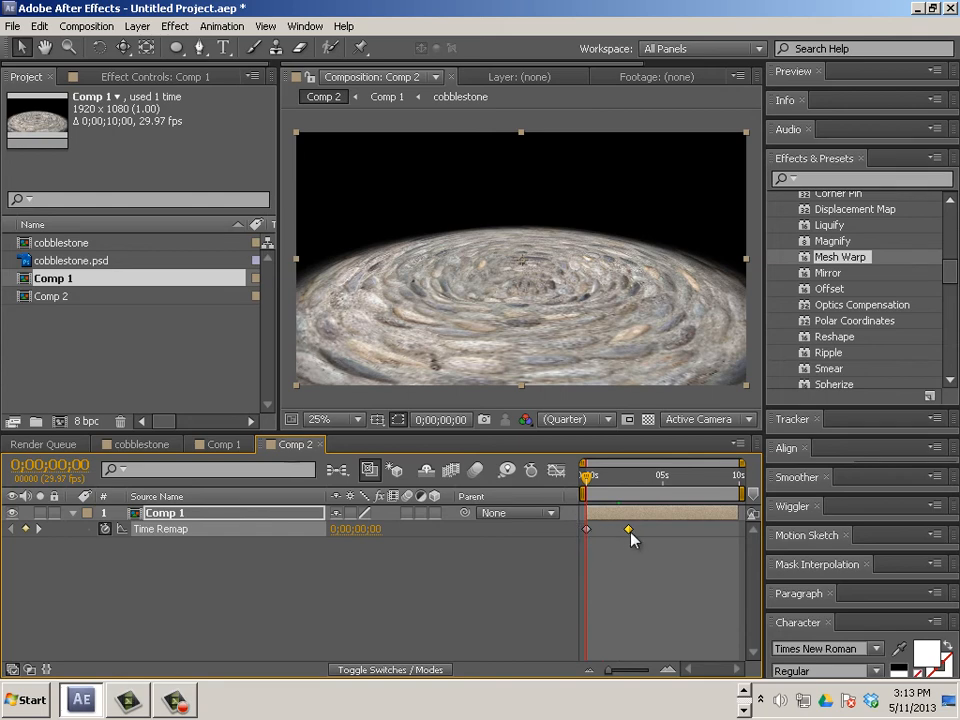
left_click_drag(628, 533, 619, 537)
key("space")
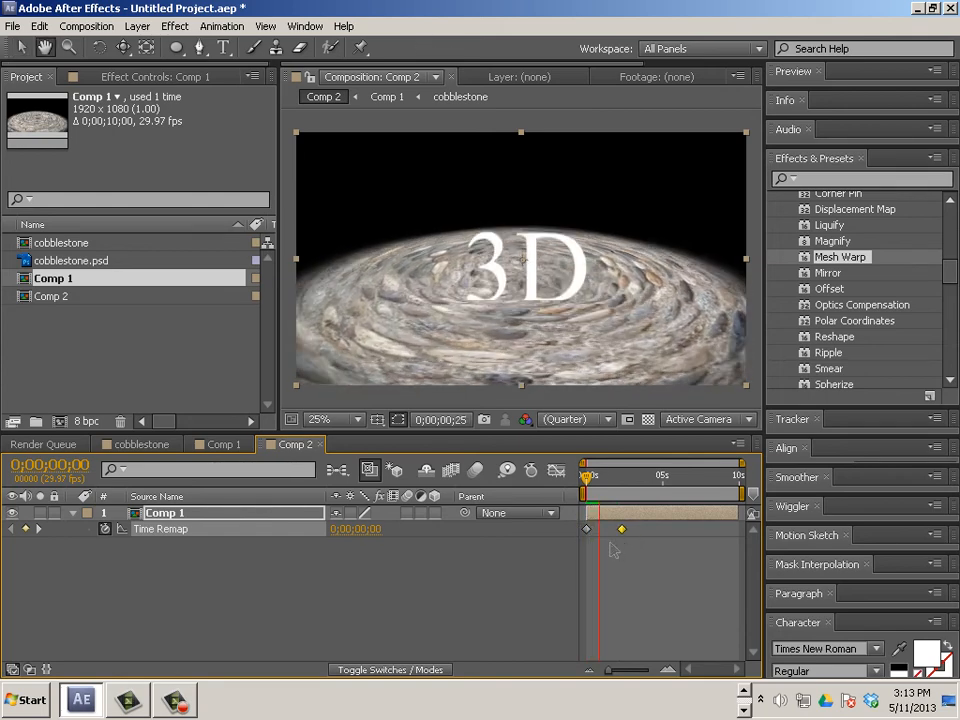
Try the last Time Remap keyframe at about 9 seconds, settle it at about 2 seconds, and preview from near the start.
left_click_drag(622, 528, 600, 550)
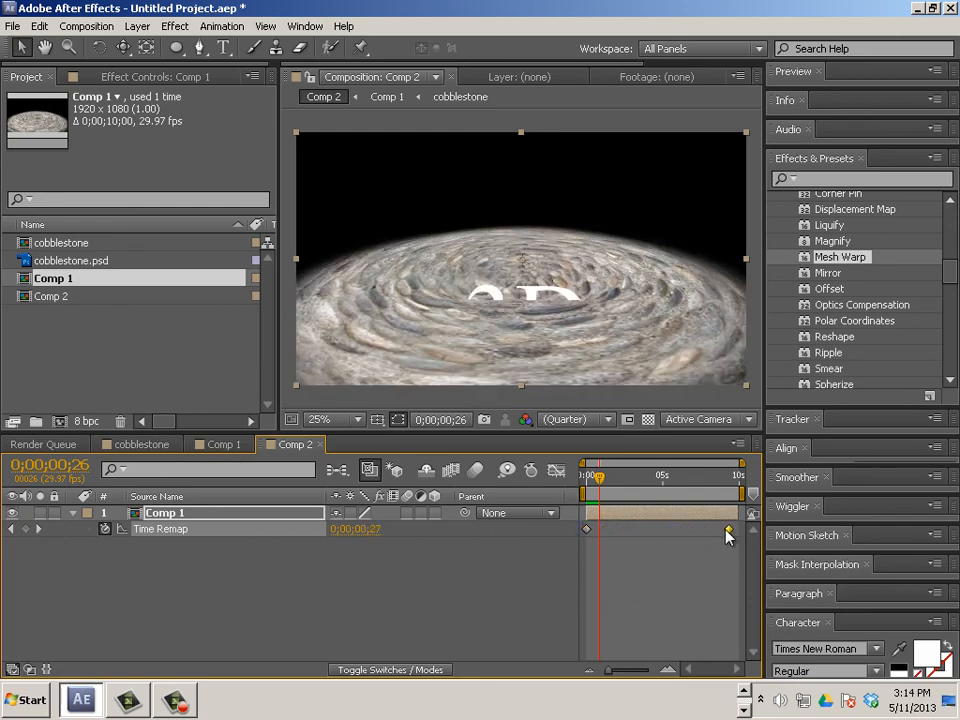
left_click_drag(676, 540, 617, 530)
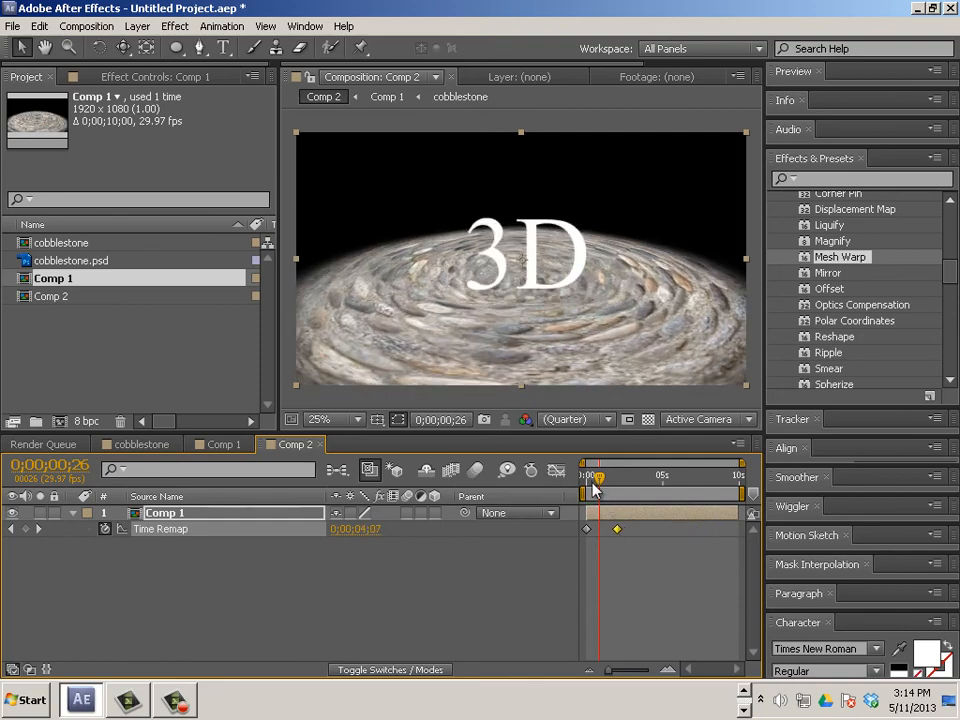
left_click_drag(591, 484, 583, 487)
key("space")
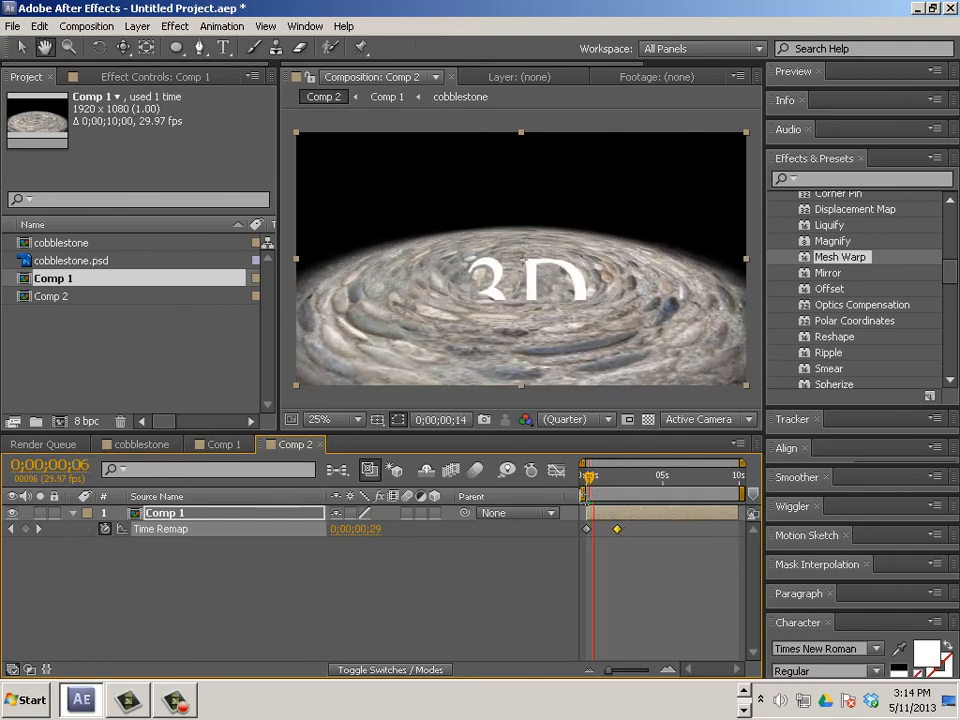
key("space")
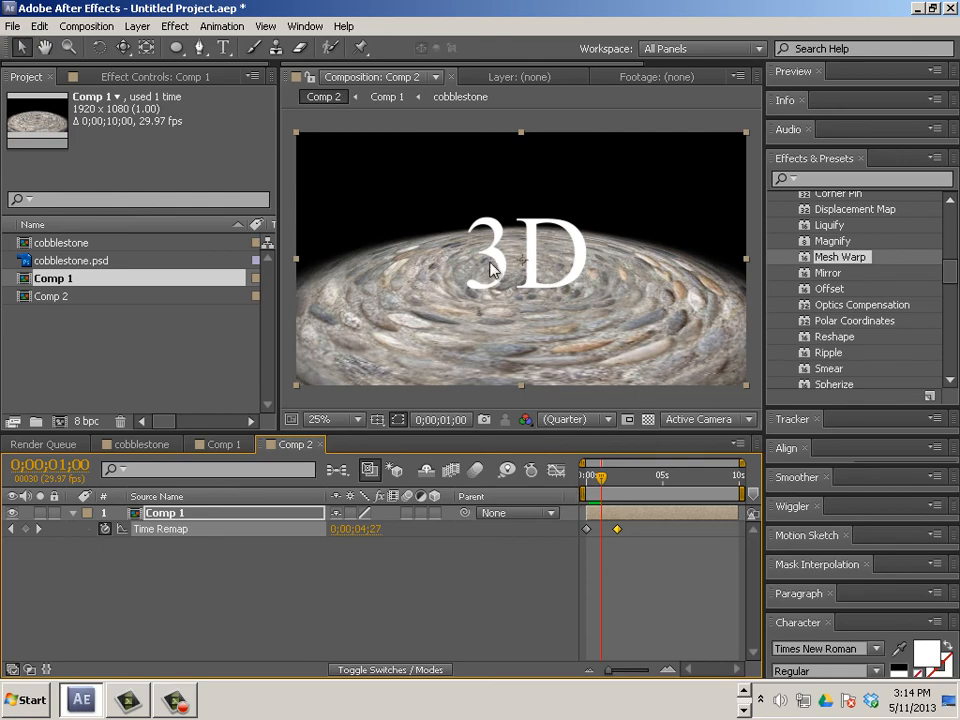
left_click_drag(606, 478, 581, 484)
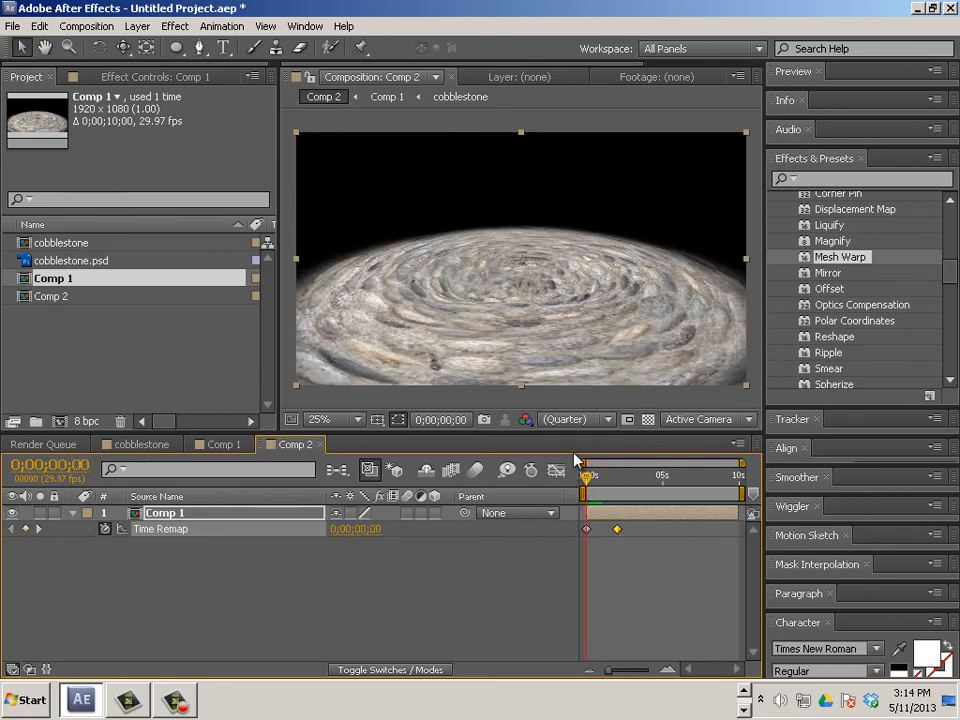